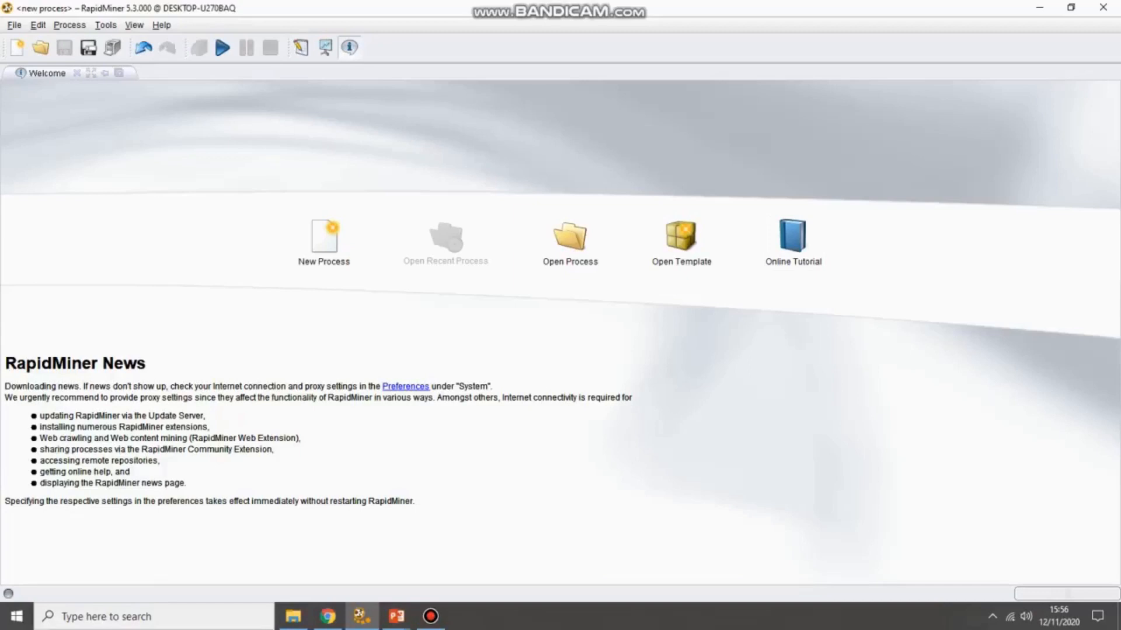
Create a new, empty process
{"action": "left_click", "coordinate": [324, 242]}
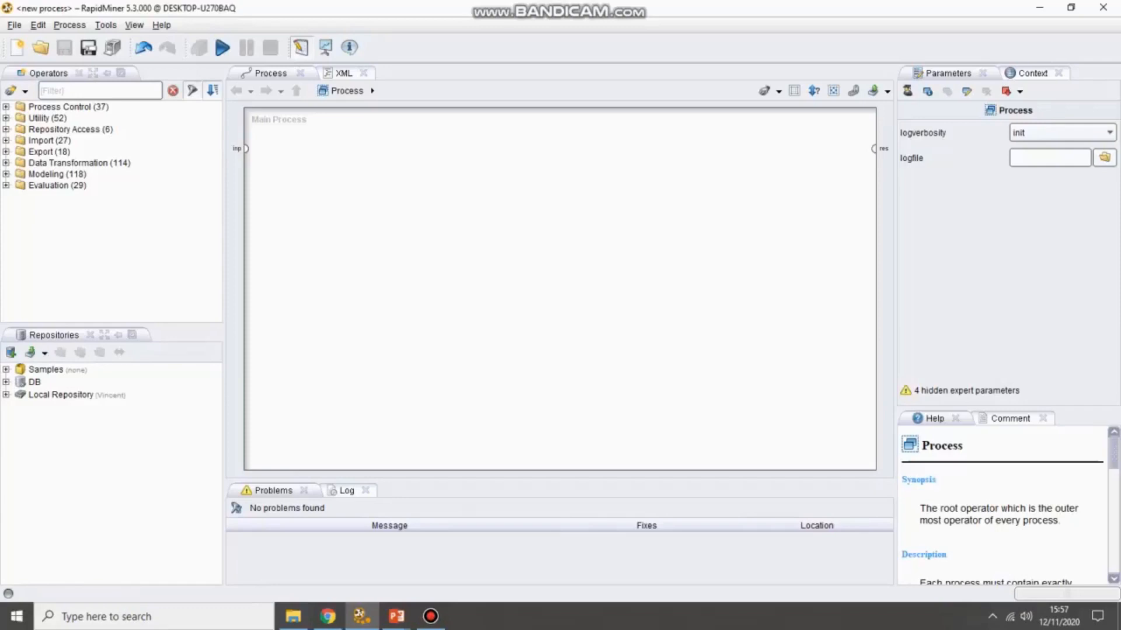
Browse the Utility and Modeling operator groups, including the Macros and the Classification and Regression subgroups
{"action": "left_click", "coordinate": [7, 118]}
{"action": "left_click", "coordinate": [6, 119]}
{"action": "left_click", "coordinate": [6, 118]}
{"action": "left_click", "coordinate": [20, 130]}
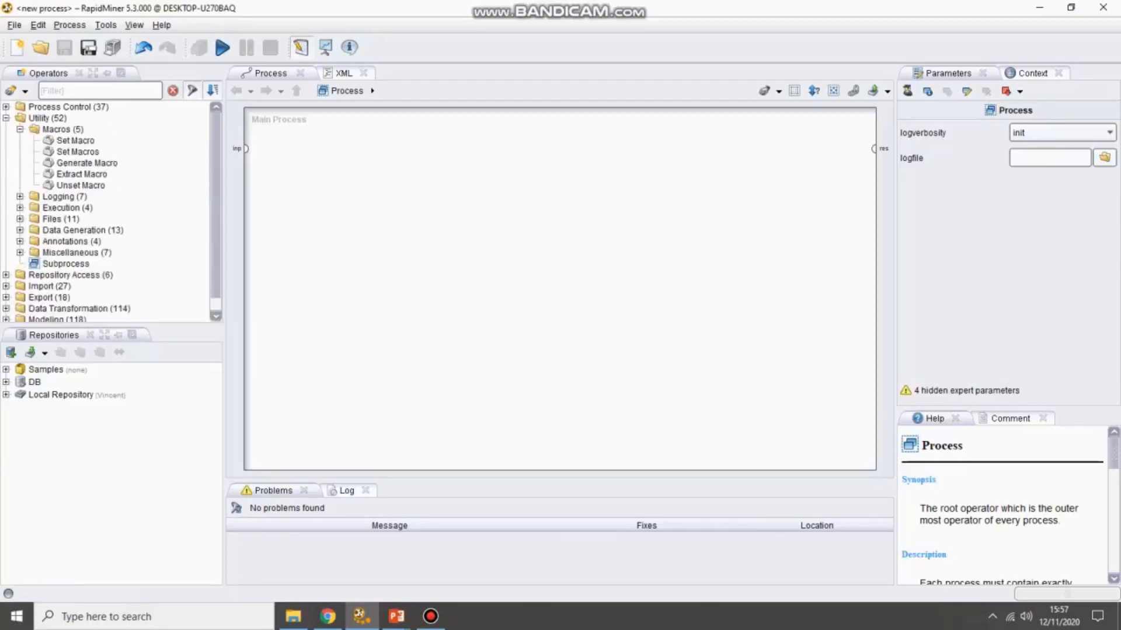
{"action": "left_click", "coordinate": [21, 130]}
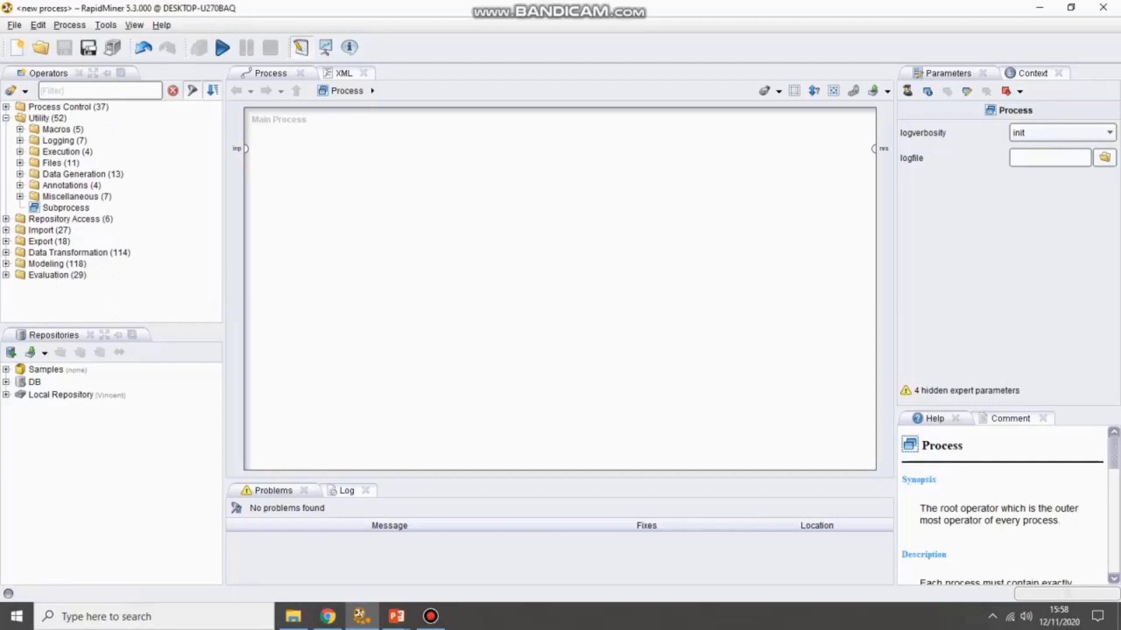
{"action": "left_click", "coordinate": [6, 118]}
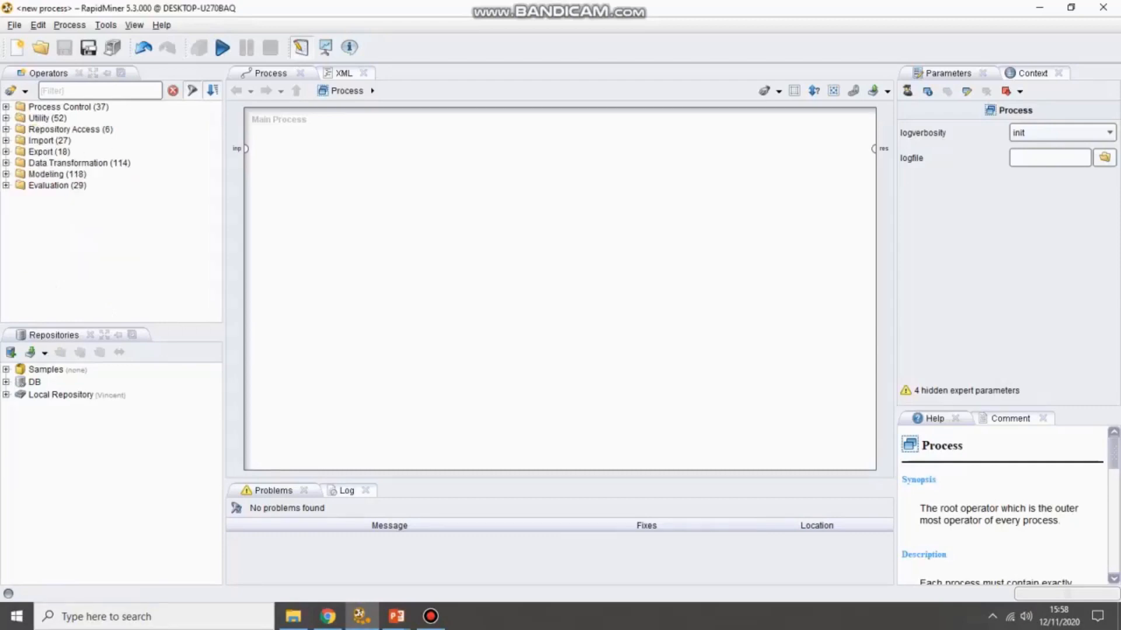
{"action": "left_click", "coordinate": [6, 174]}
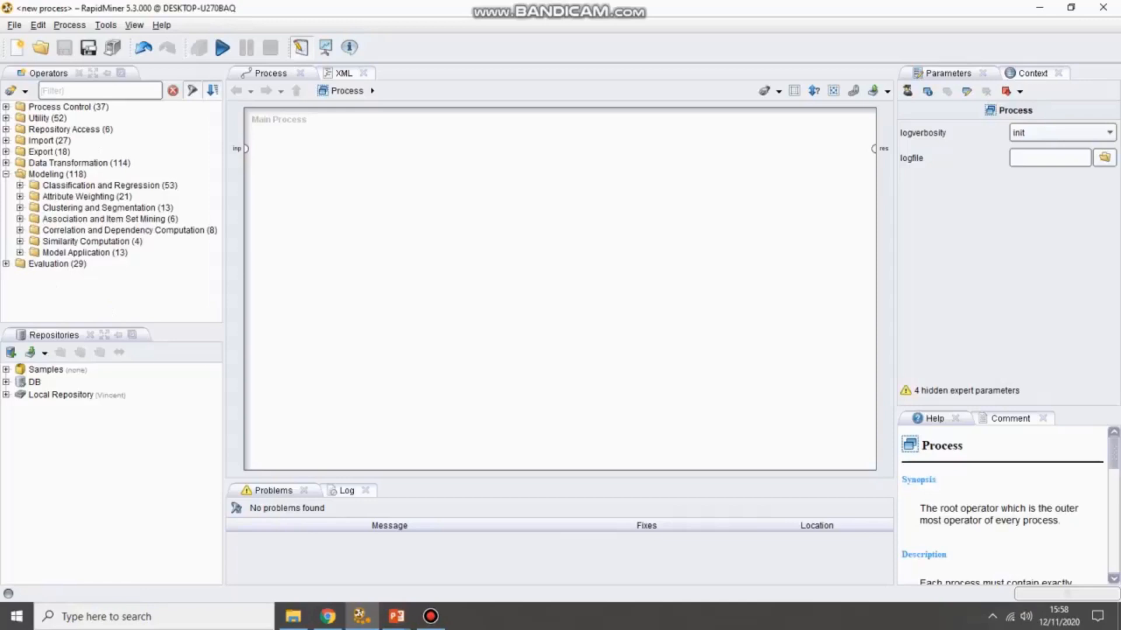
{"action": "left_click", "coordinate": [20, 186]}
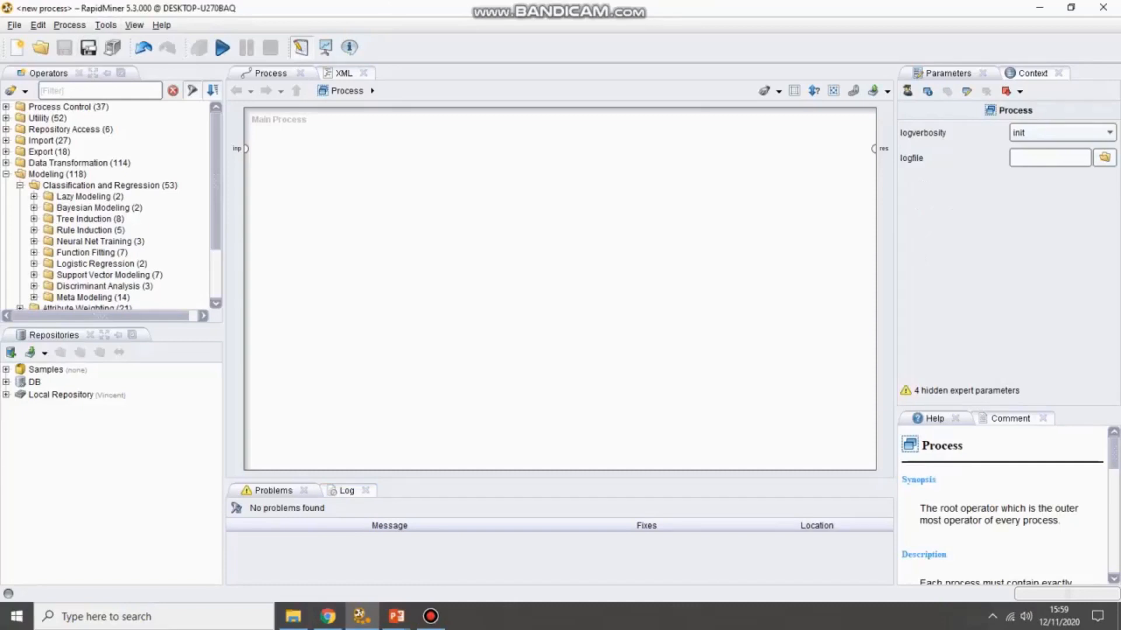
{"action": "left_click", "coordinate": [6, 174]}
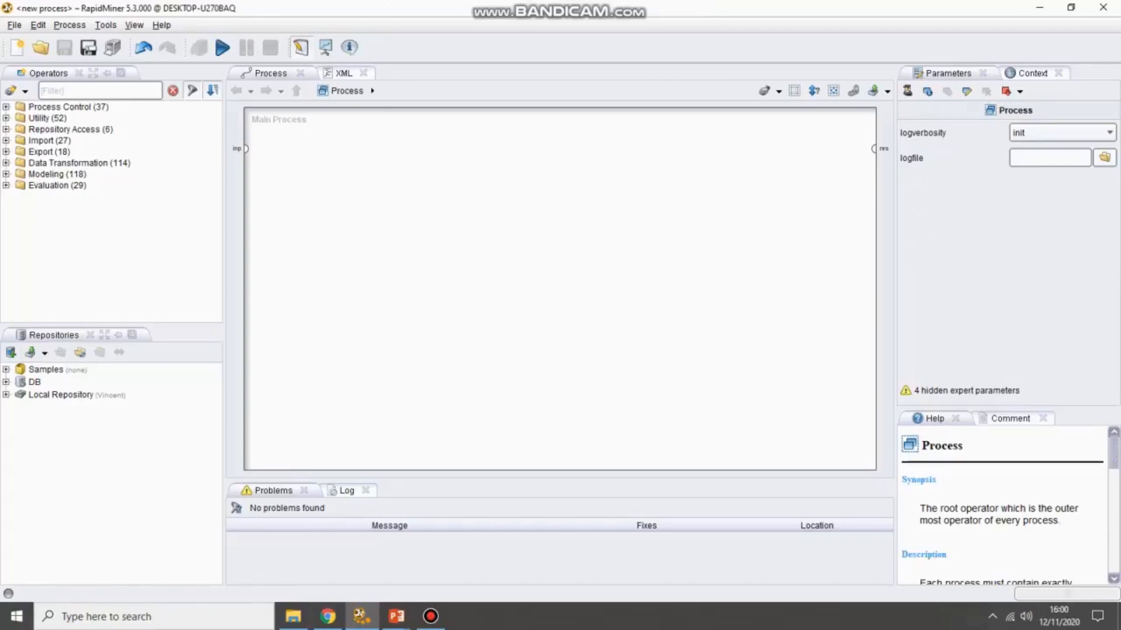
Expand the data folder of the Samples repository and enlarge the screen to 200% with Windows Magnifier, keeping its window minimized
{"action": "double_click", "coordinate": [46, 370]}
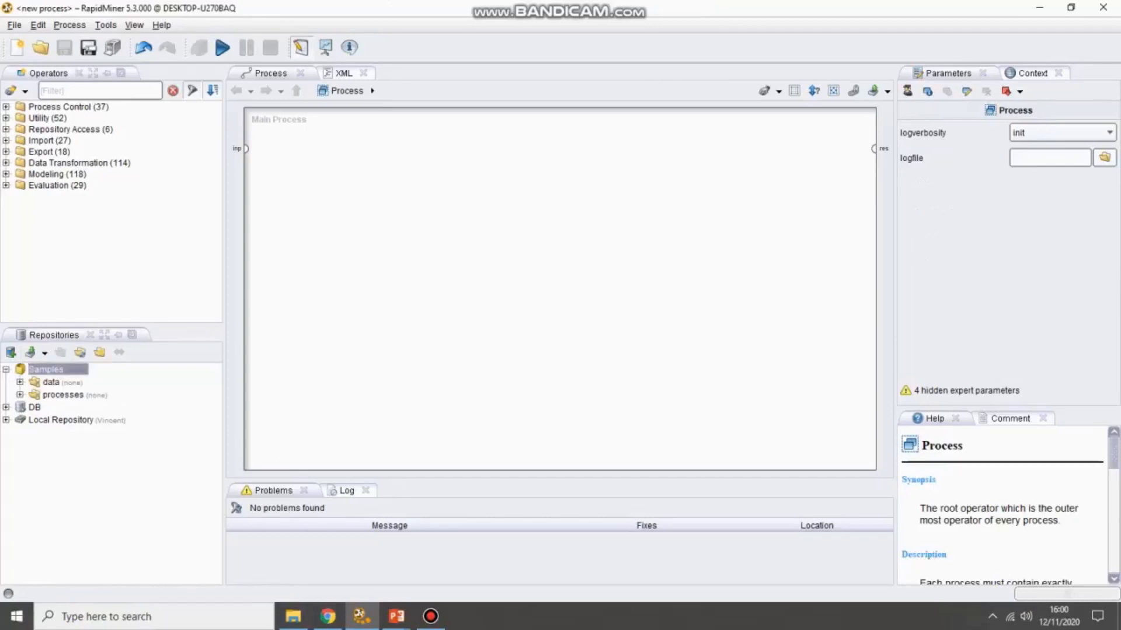
{"action": "double_click", "coordinate": [51, 382]}
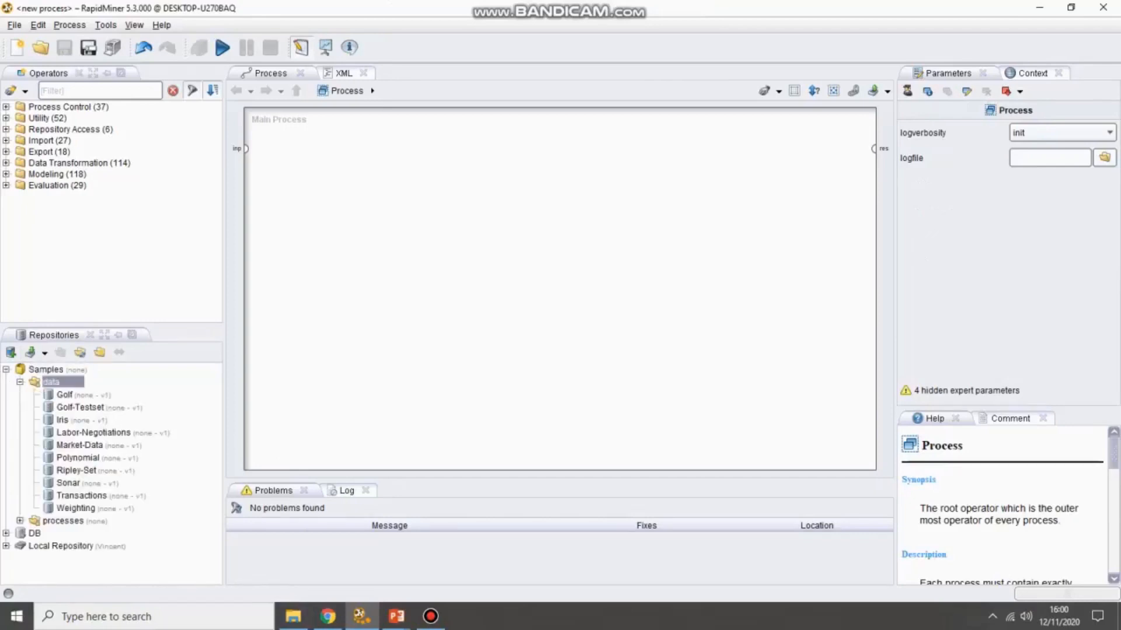
{"action": "key", "text": "super"}
{"action": "type", "text": "ma"}
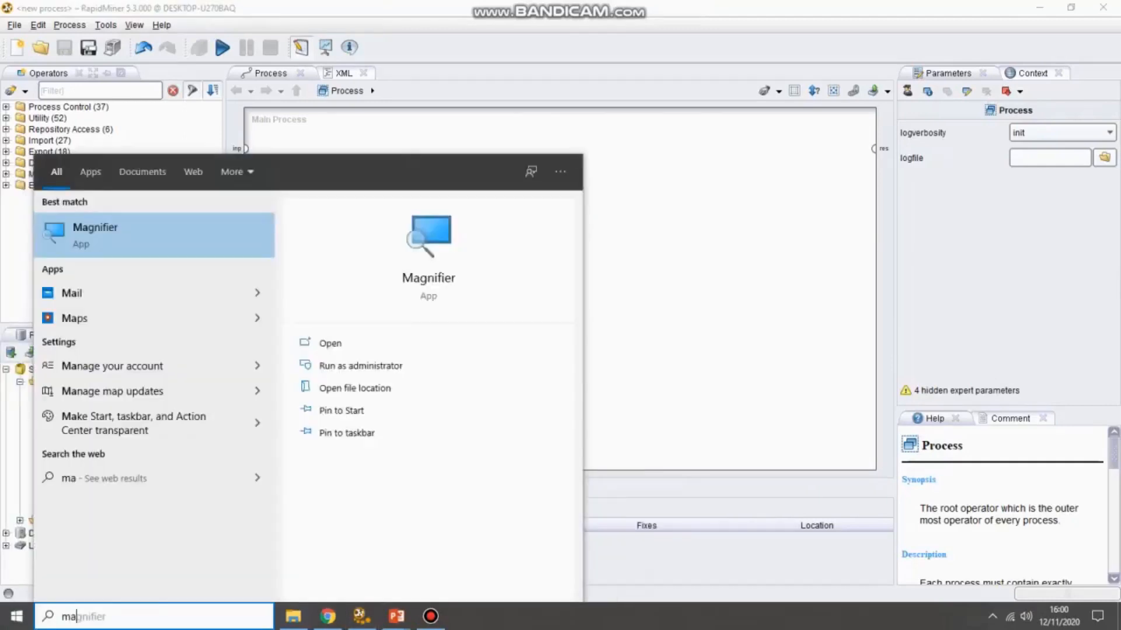
{"action": "key", "text": "Return"}
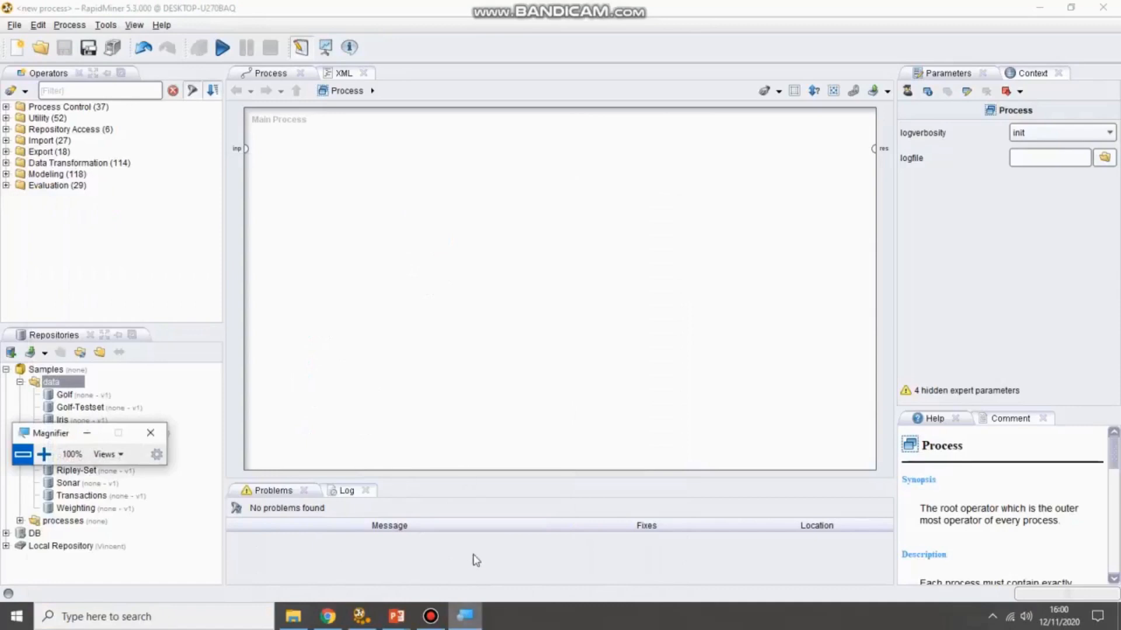
{"action": "left_click", "coordinate": [44, 454]}
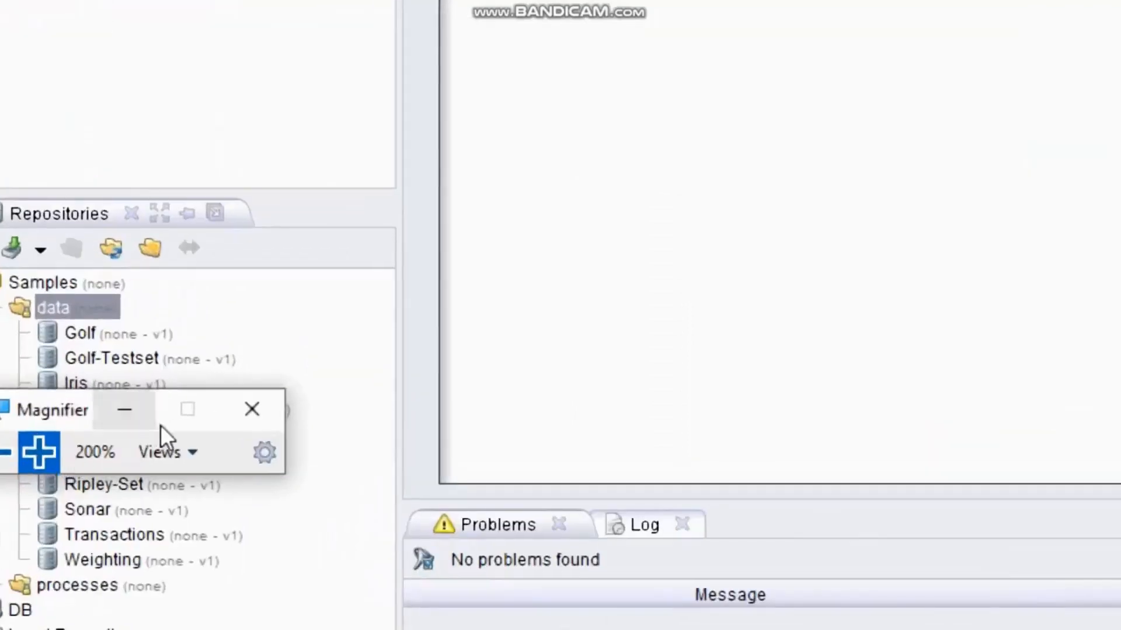
{"action": "left_click", "coordinate": [123, 408]}
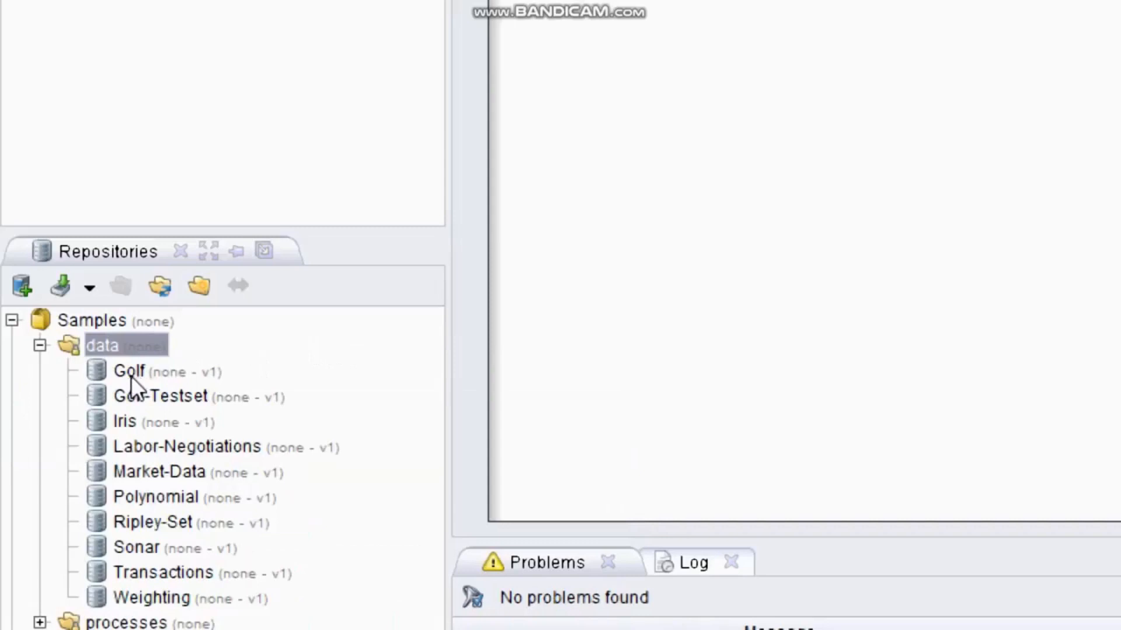
Add the Golf sample data set to the main process and place it closer to the process's result port
{"action": "left_click_drag", "start_coordinate": [131, 376], "coordinate": [852, 152]}
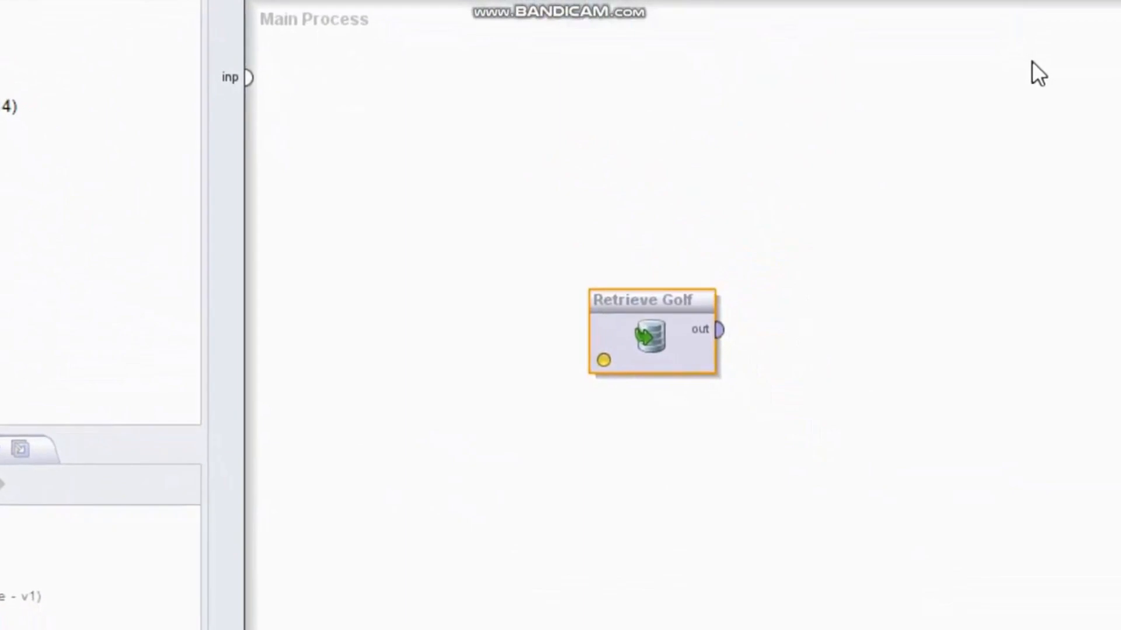
{"action": "left_click_drag", "start_coordinate": [667, 305], "coordinate": [969, 143]}
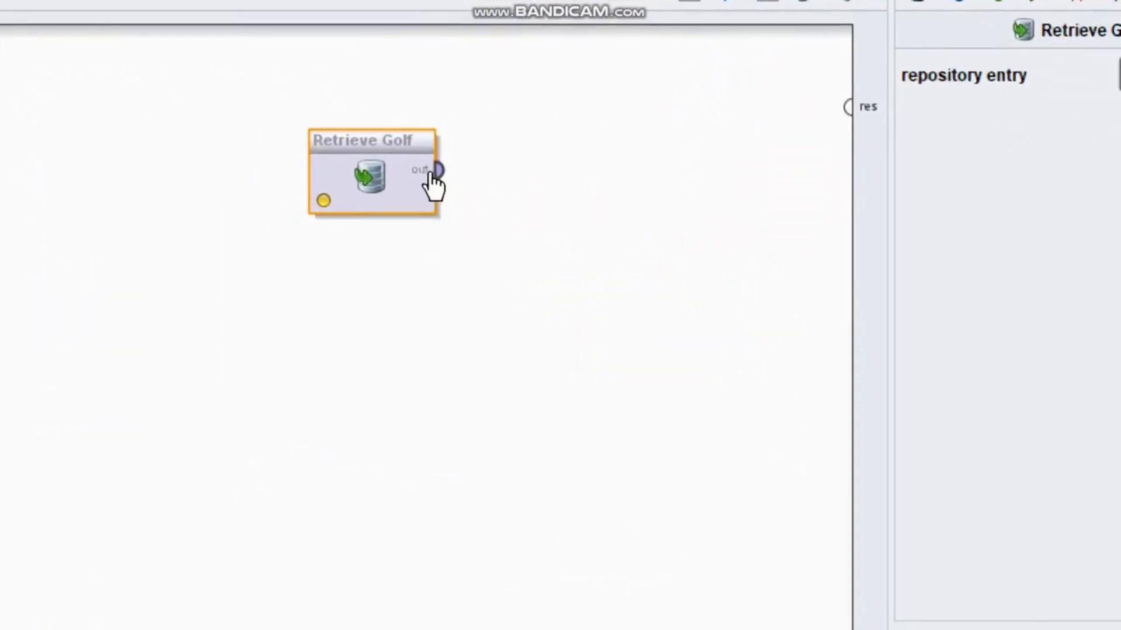
Connect the output of Retrieve Golf to the process's result port and run the process
{"action": "mouse_move", "coordinate": [437, 173]}
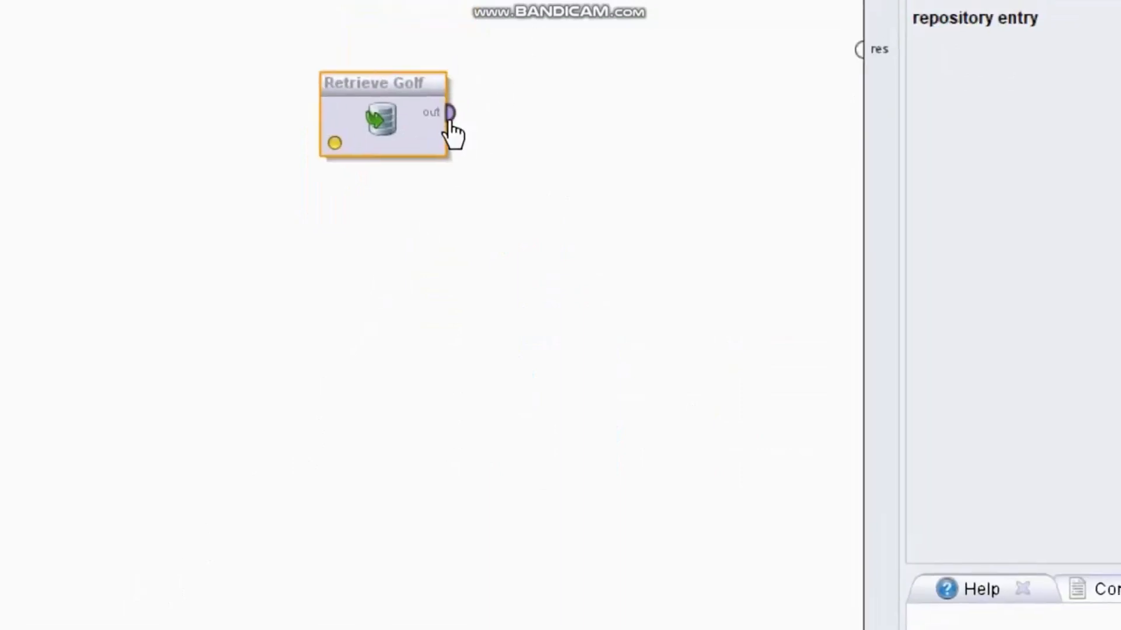
{"action": "mouse_move", "coordinate": [450, 119]}
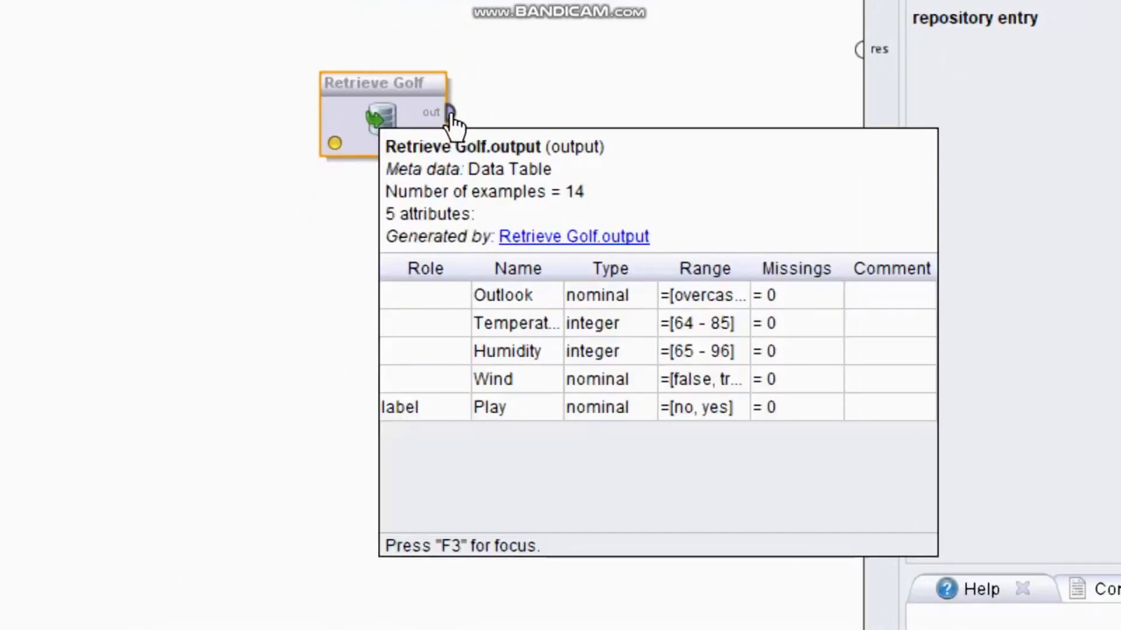
{"action": "left_click", "coordinate": [450, 112]}
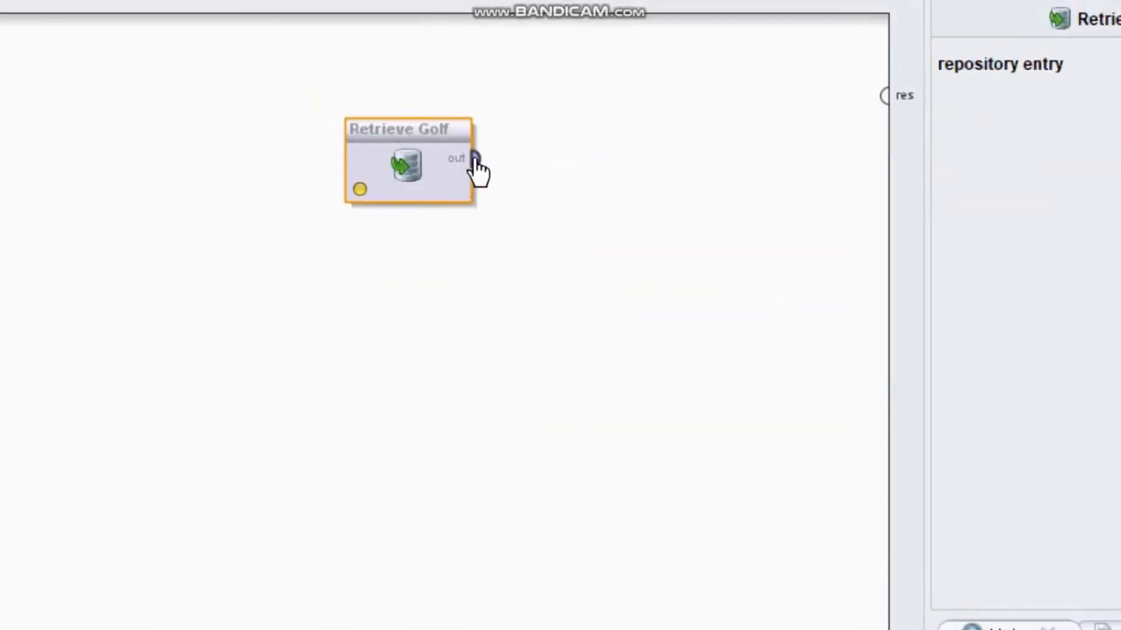
{"action": "left_click", "coordinate": [885, 96]}
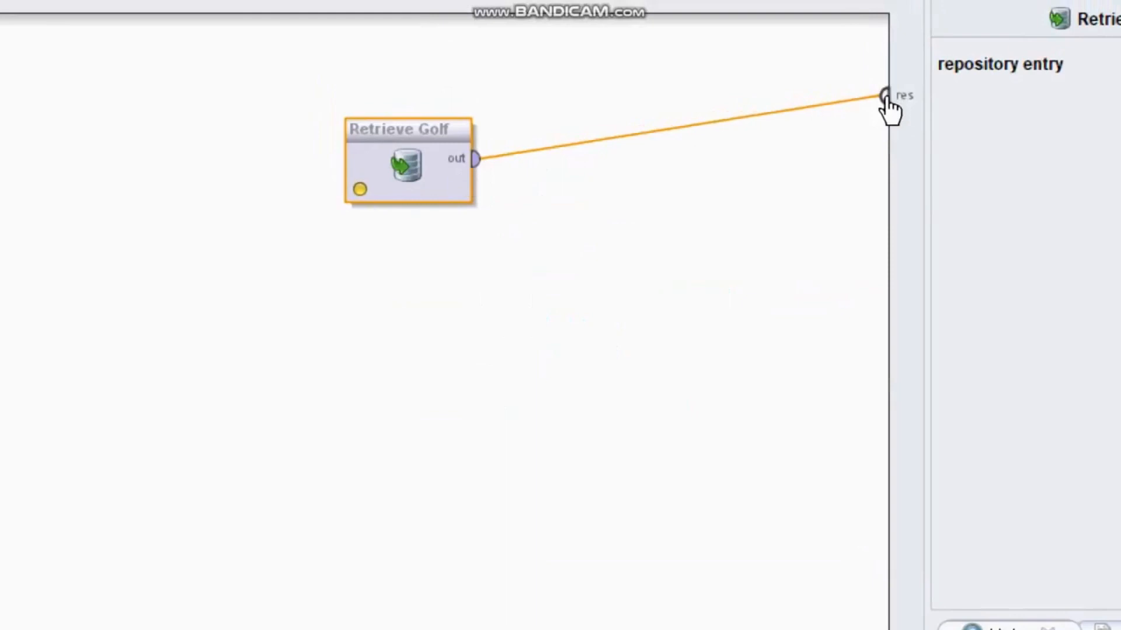
{"action": "left_click", "coordinate": [886, 96]}
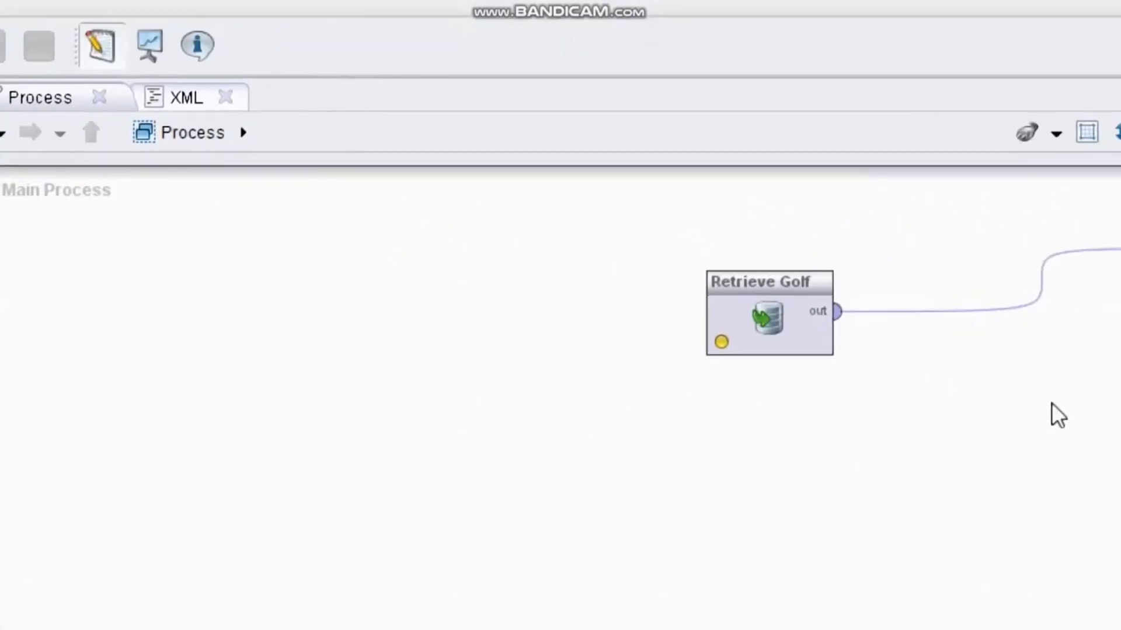
{"action": "key", "text": "F11"}
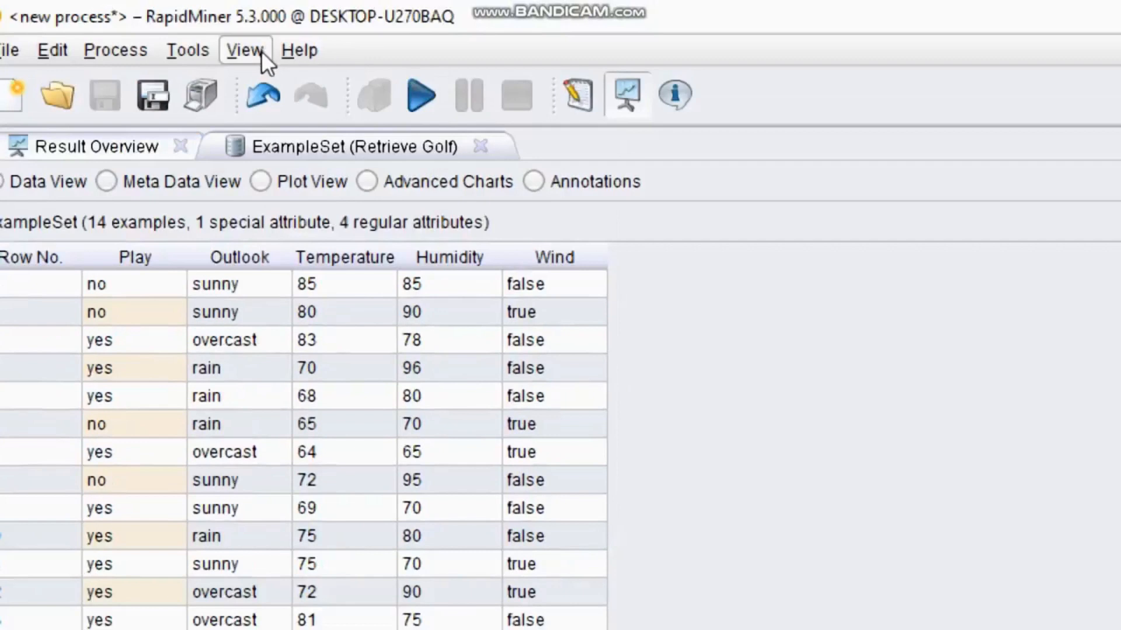
Review the available perspectives and return from the results to the Design perspective
{"action": "left_click", "coordinate": [244, 50]}
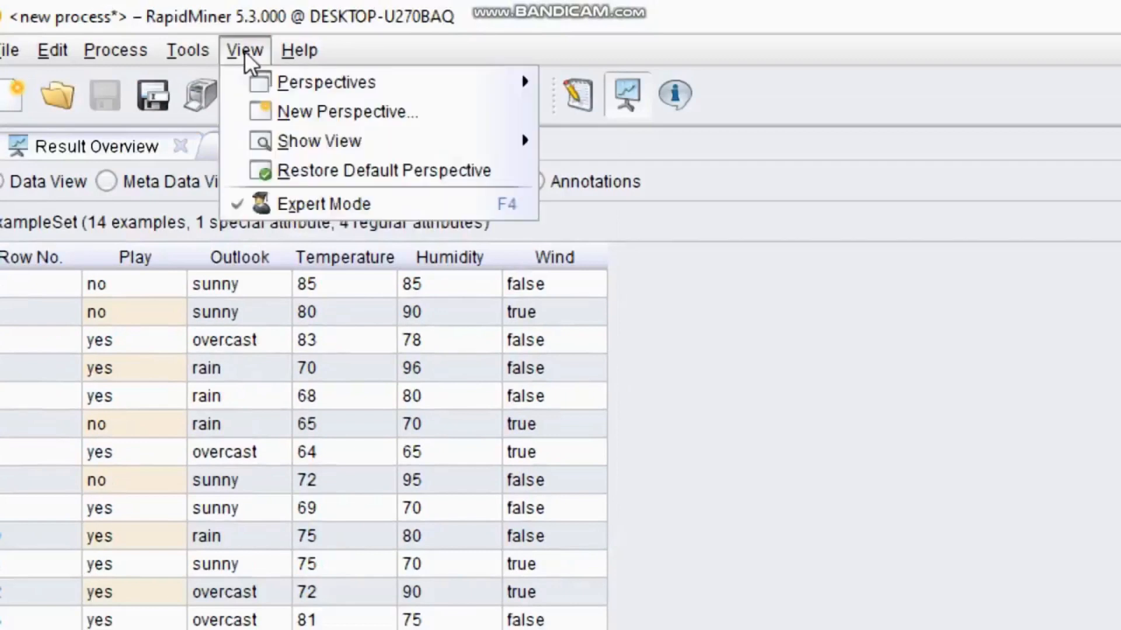
{"action": "mouse_move", "coordinate": [271, 85]}
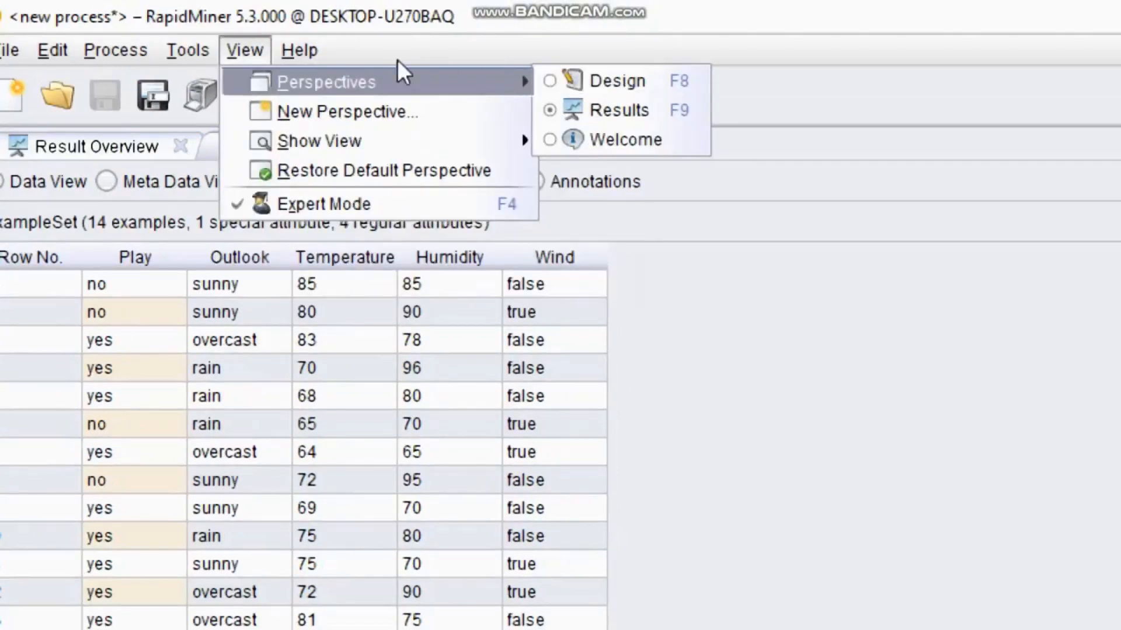
{"action": "left_click", "coordinate": [377, 44]}
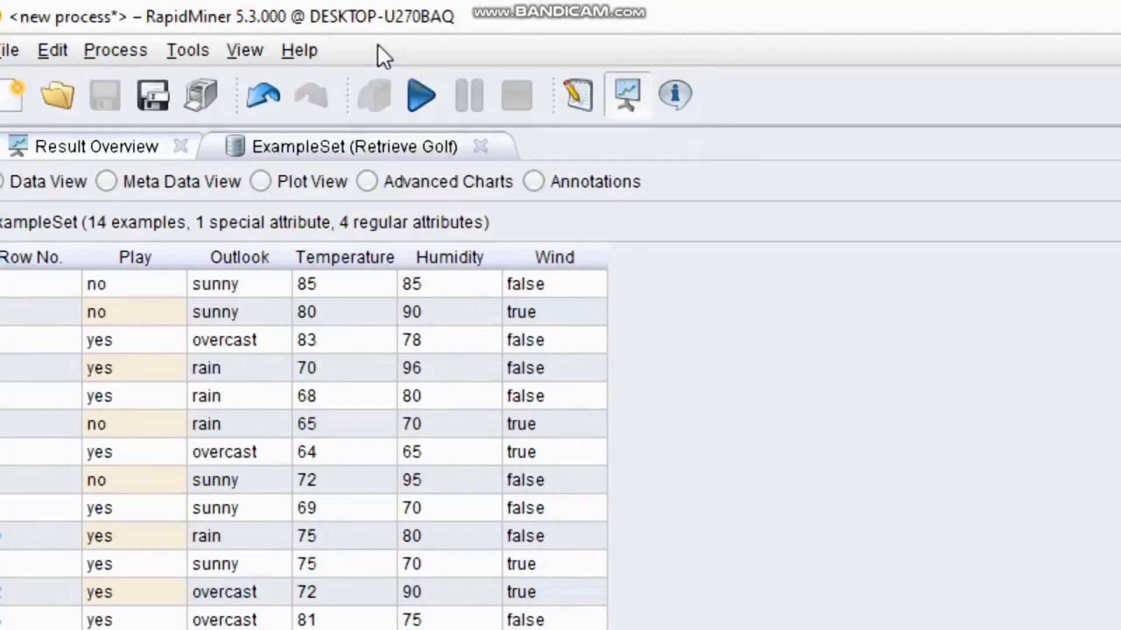
{"action": "key", "text": "F8"}
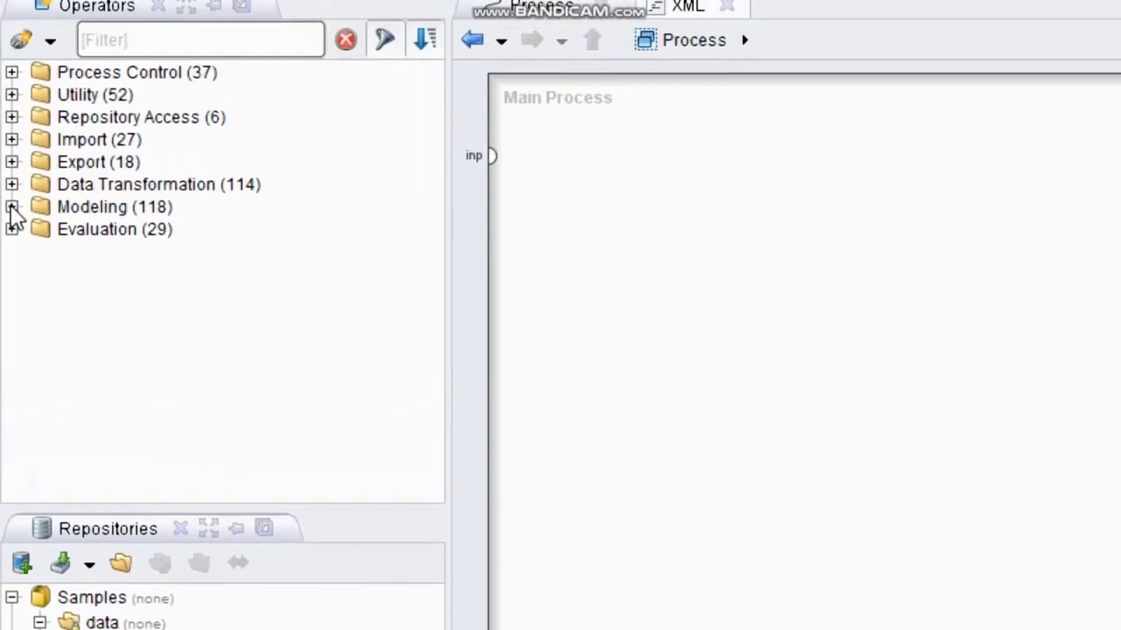
Add the Decision Tree operator from the Tree Induction group of Classification and Regression to the main process
{"action": "left_click", "coordinate": [12, 207]}
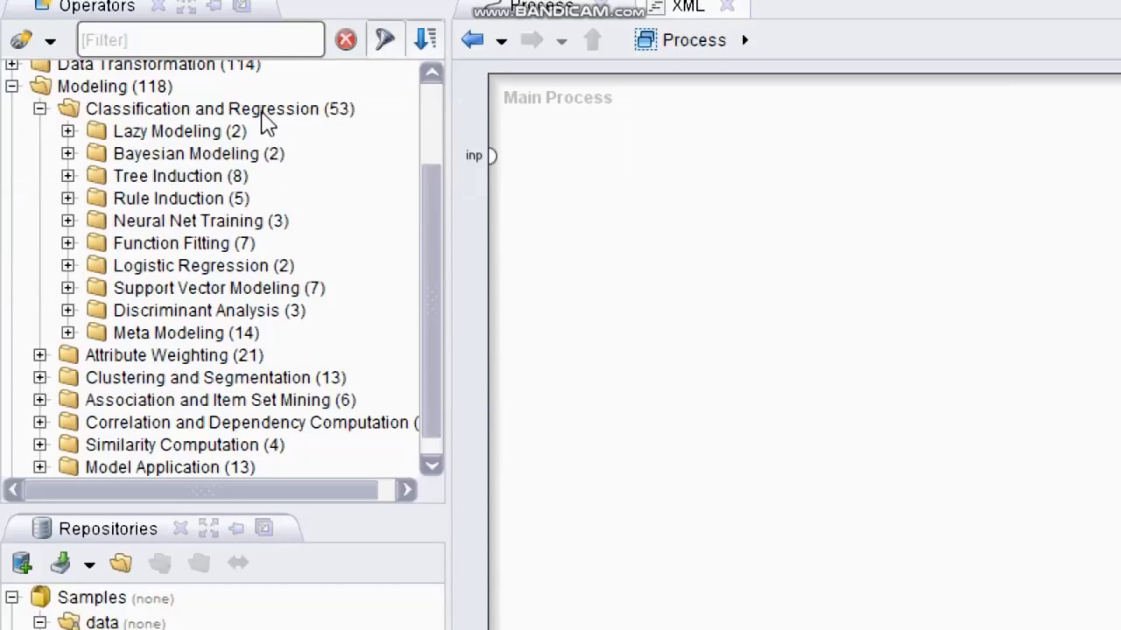
{"action": "left_click", "coordinate": [66, 177]}
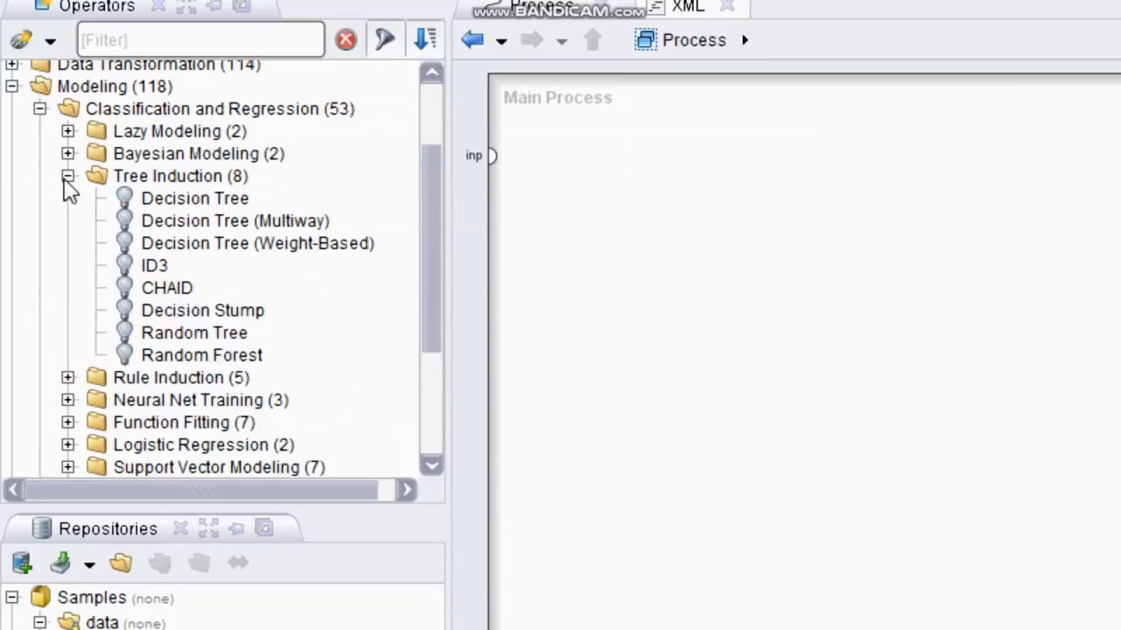
{"action": "left_click", "coordinate": [222, 206]}
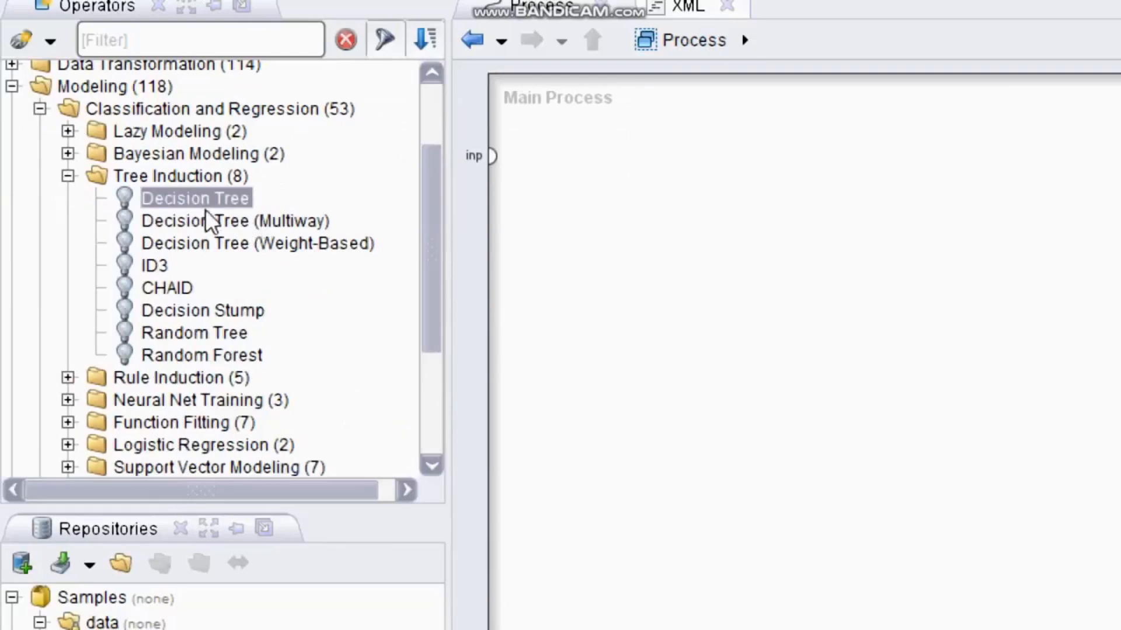
{"action": "left_click_drag", "start_coordinate": [183, 200], "coordinate": [1007, 205]}
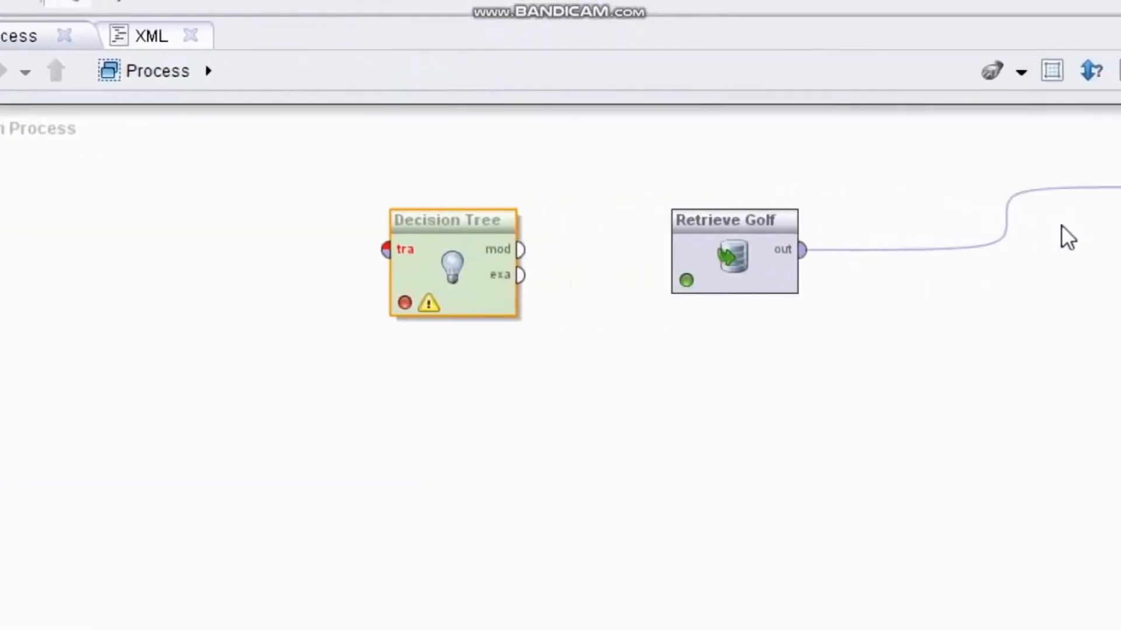
Rearrange the operators so that Retrieve Golf comes first and Decision Tree follows between it and the result port
{"action": "left_click_drag", "start_coordinate": [445, 238], "coordinate": [845, 299]}
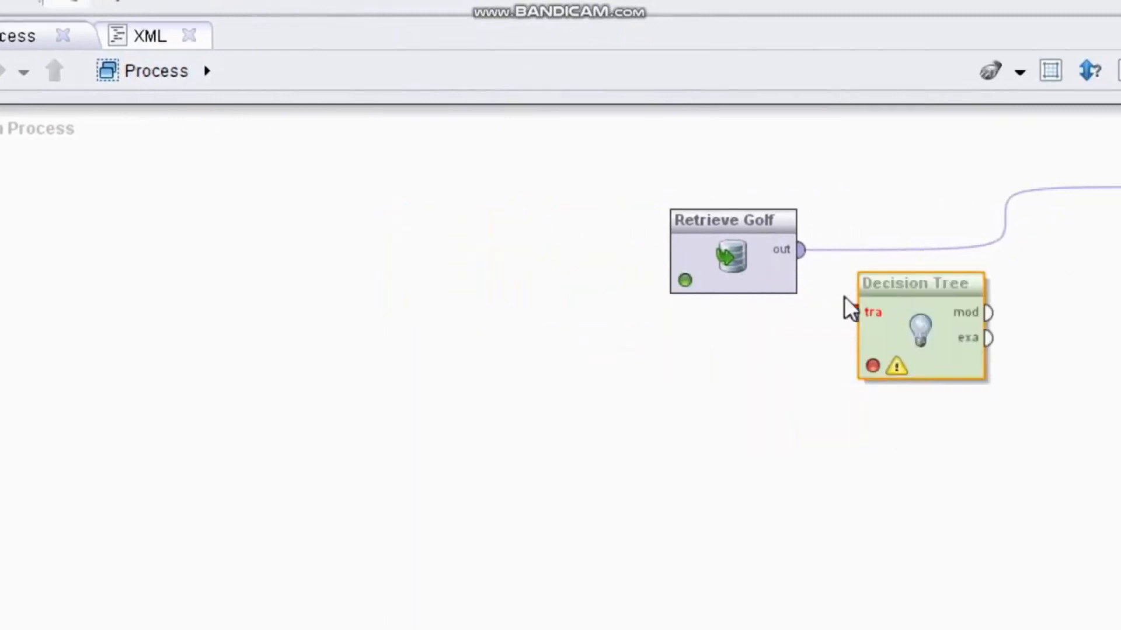
{"action": "left_click_drag", "start_coordinate": [769, 233], "coordinate": [489, 234]}
{"action": "left_click_drag", "start_coordinate": [903, 302], "coordinate": [742, 318]}
Delete the connection between Retrieve Golf's output and the process's result port
{"action": "mouse_move", "coordinate": [667, 320]}
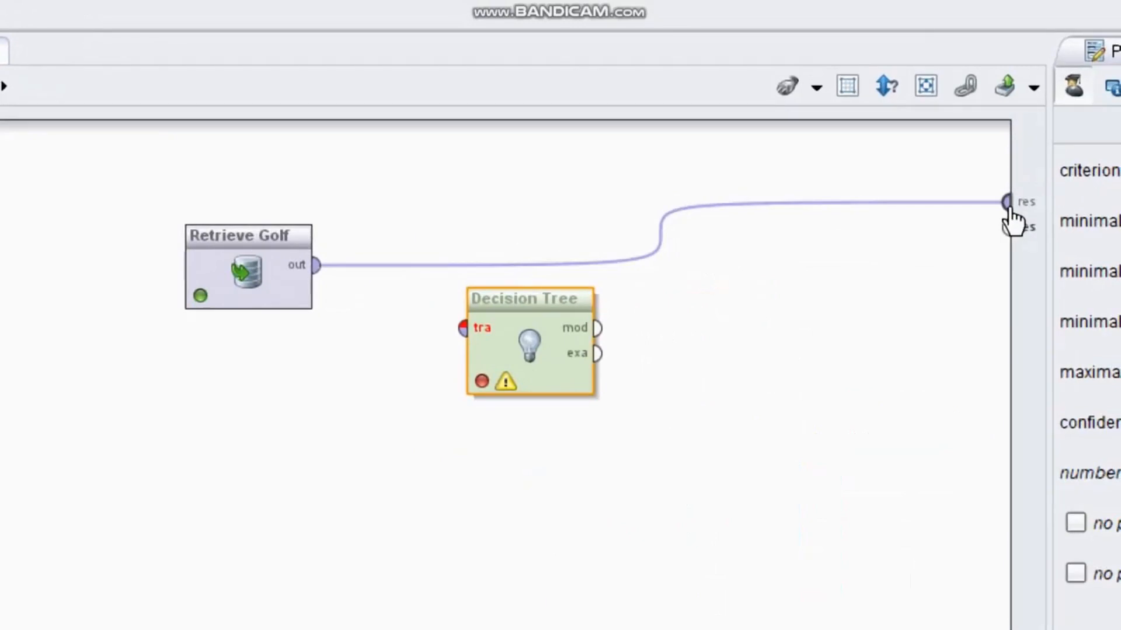
{"action": "mouse_move", "coordinate": [1013, 220]}
{"action": "left_click", "coordinate": [628, 264]}
{"action": "key", "text": "Delete"}
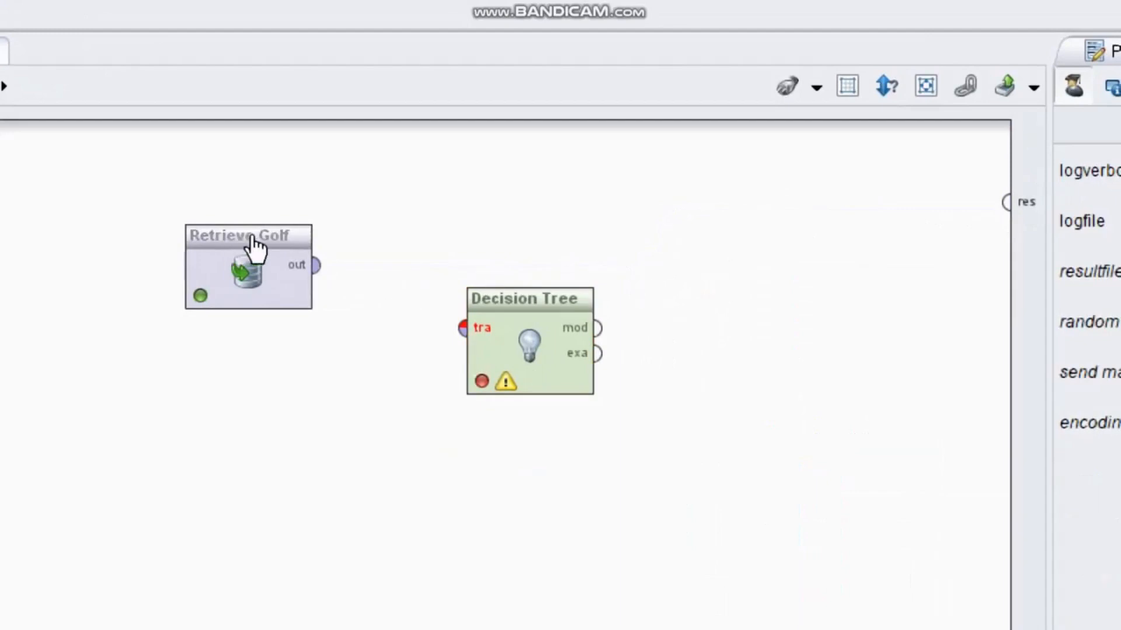
Line up Retrieve Golf with Decision Tree and connect its output to Decision Tree's training input
{"action": "left_click_drag", "start_coordinate": [270, 244], "coordinate": [294, 321]}
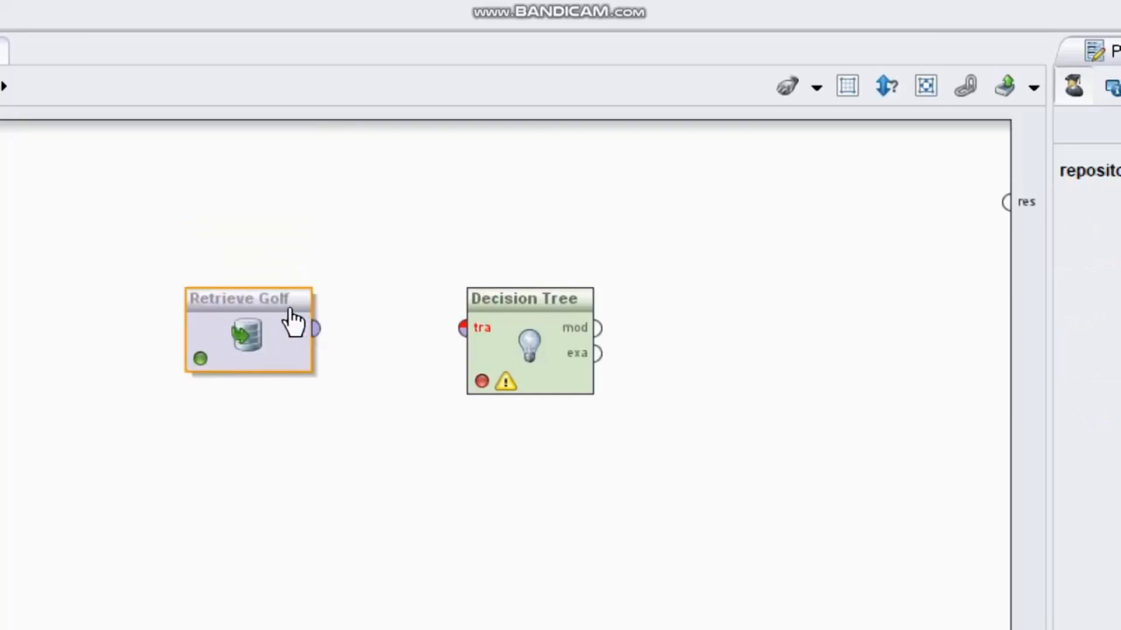
{"action": "mouse_move", "coordinate": [320, 345]}
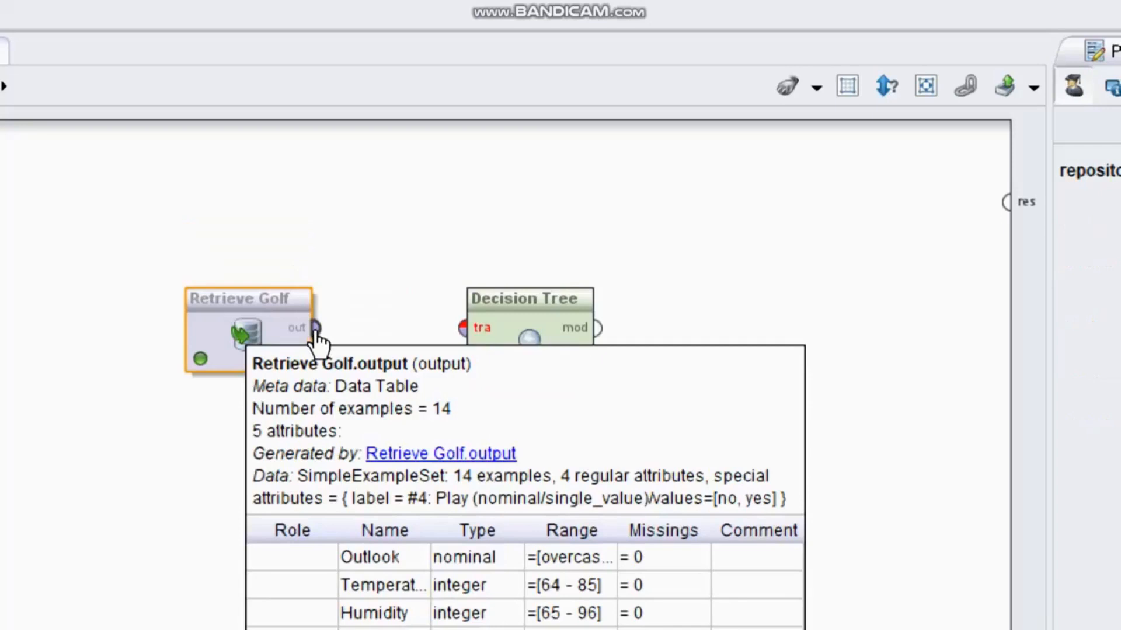
{"action": "left_click_drag", "start_coordinate": [315, 339], "coordinate": [338, 326]}
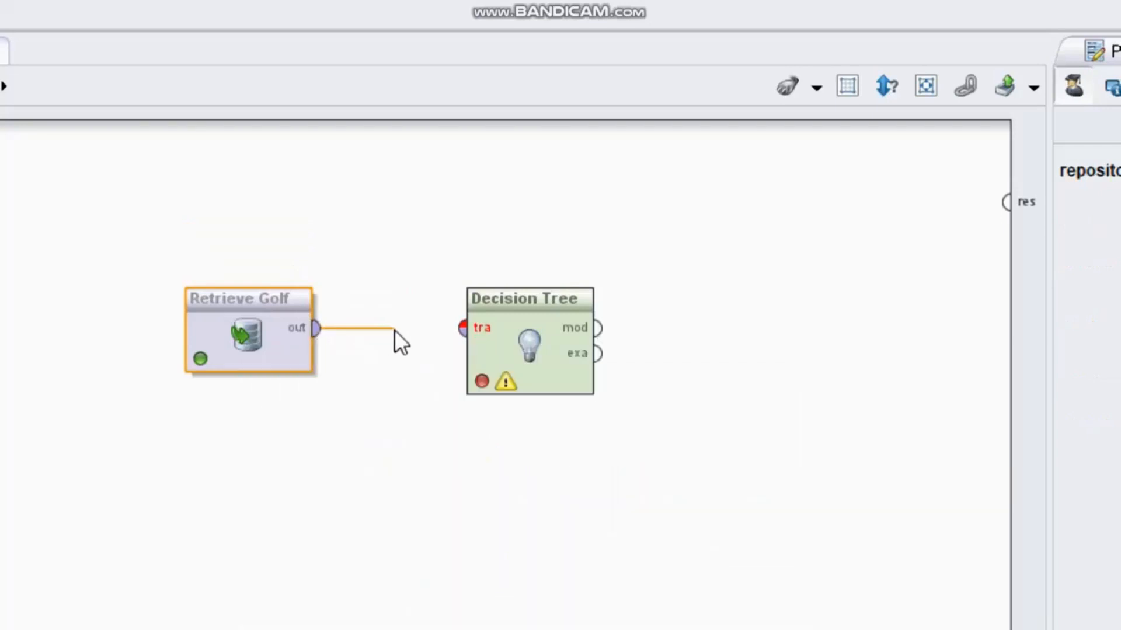
{"action": "left_click_drag", "start_coordinate": [442, 331], "coordinate": [464, 332]}
{"action": "left_click_drag", "start_coordinate": [464, 331], "coordinate": [464, 331]}
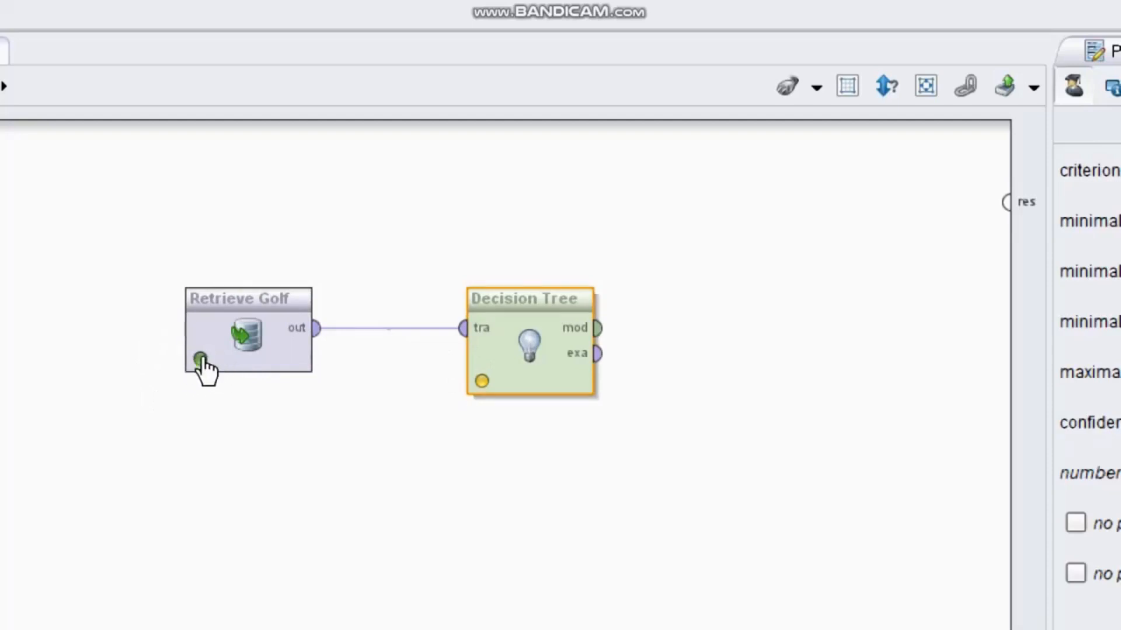
Remove the link between Retrieve Golf and Decision Tree, and reconnect the output to the training set input
{"action": "left_click", "coordinate": [381, 331]}
{"action": "key", "text": "Delete"}
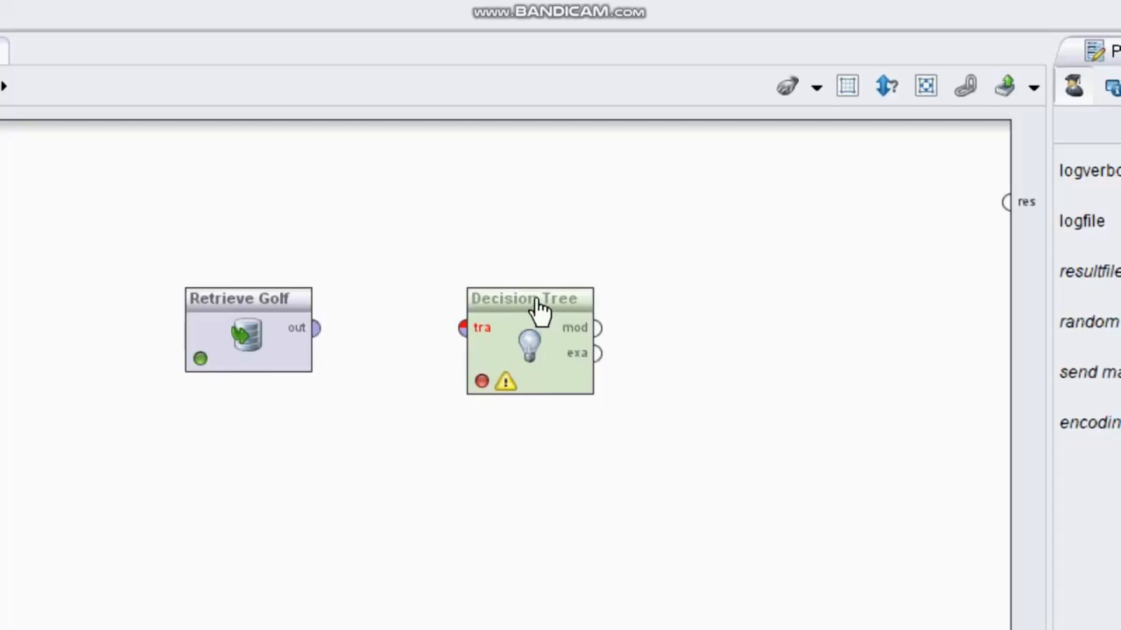
{"action": "mouse_move", "coordinate": [464, 347]}
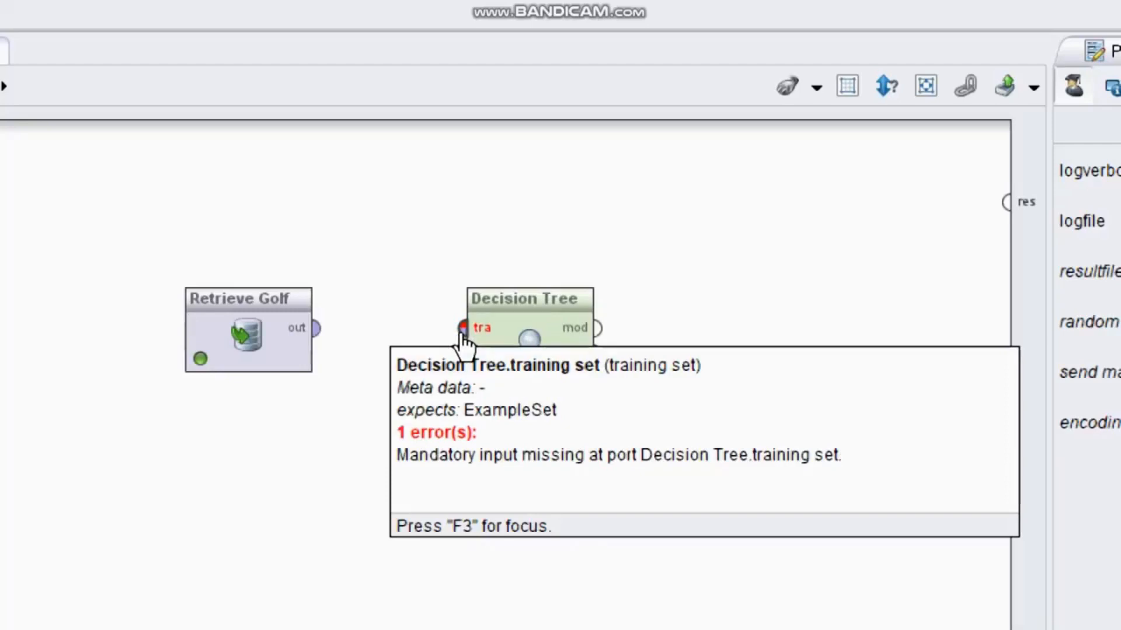
{"action": "left_click_drag", "start_coordinate": [317, 330], "coordinate": [462, 339]}
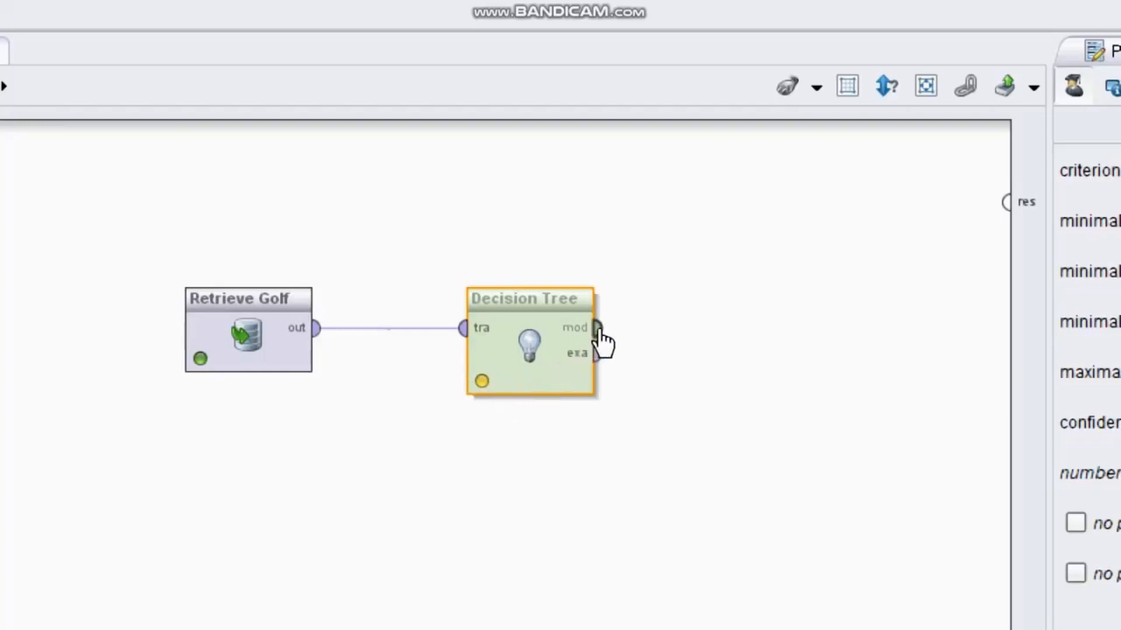
Connect Decision Tree's model output to the process's result port and run the process
{"action": "mouse_move", "coordinate": [600, 332]}
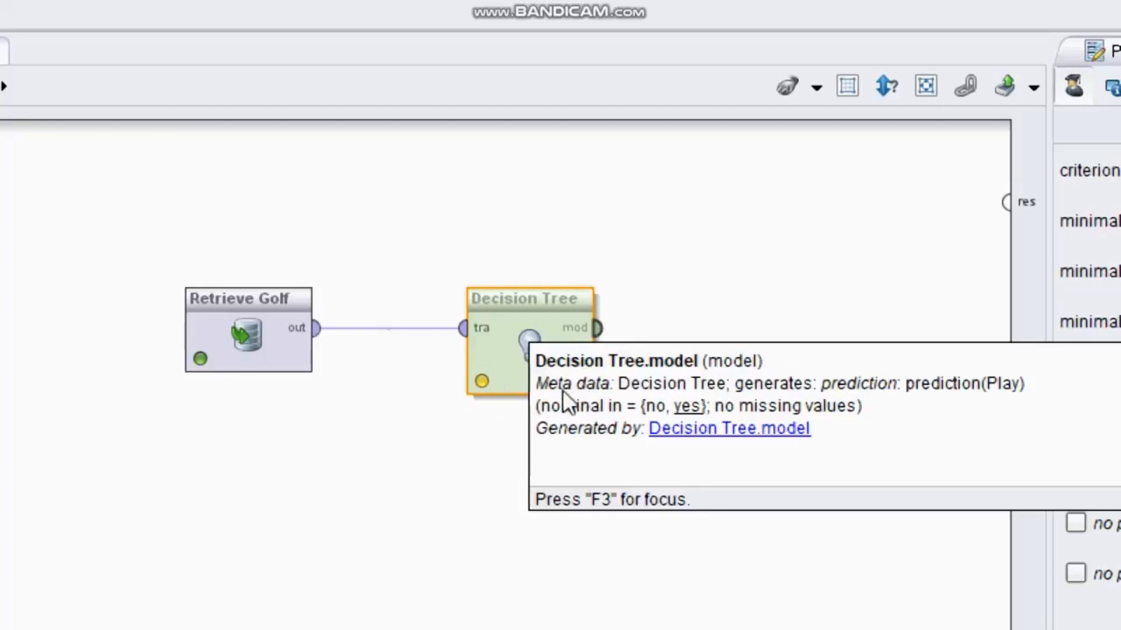
{"action": "mouse_move", "coordinate": [597, 355]}
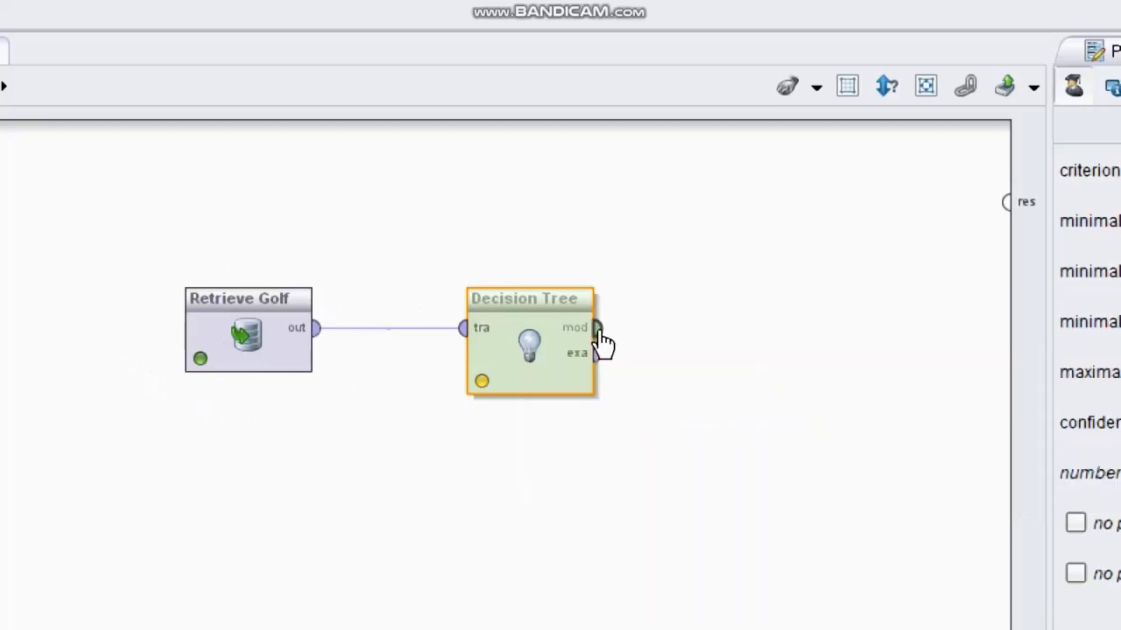
{"action": "left_click_drag", "start_coordinate": [617, 334], "coordinate": [1008, 208]}
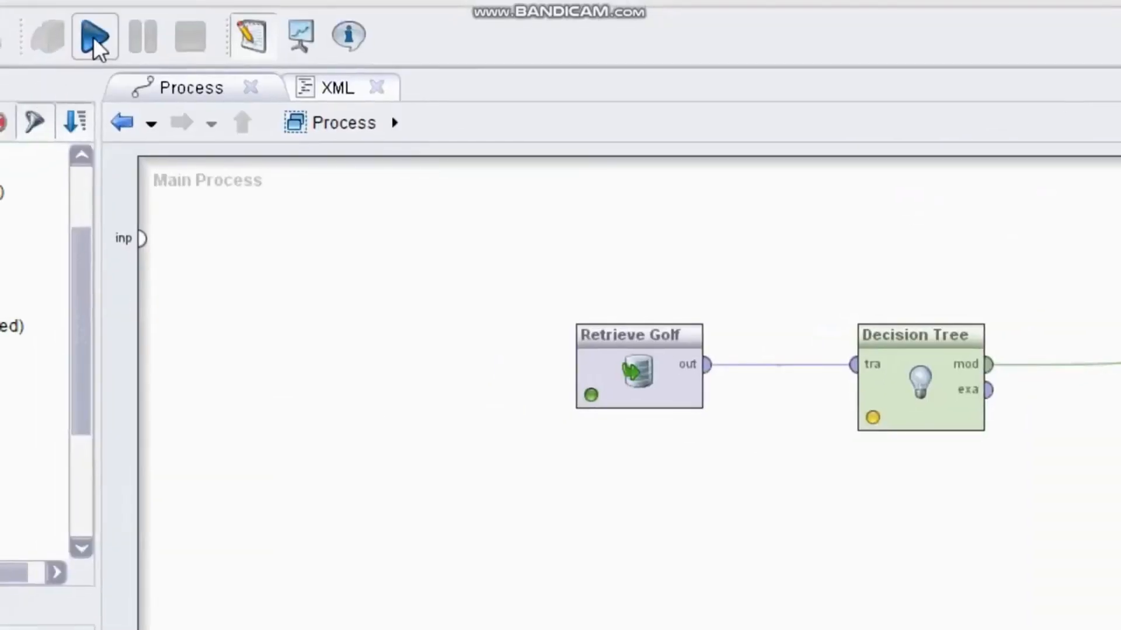
{"action": "left_click", "coordinate": [93, 41]}
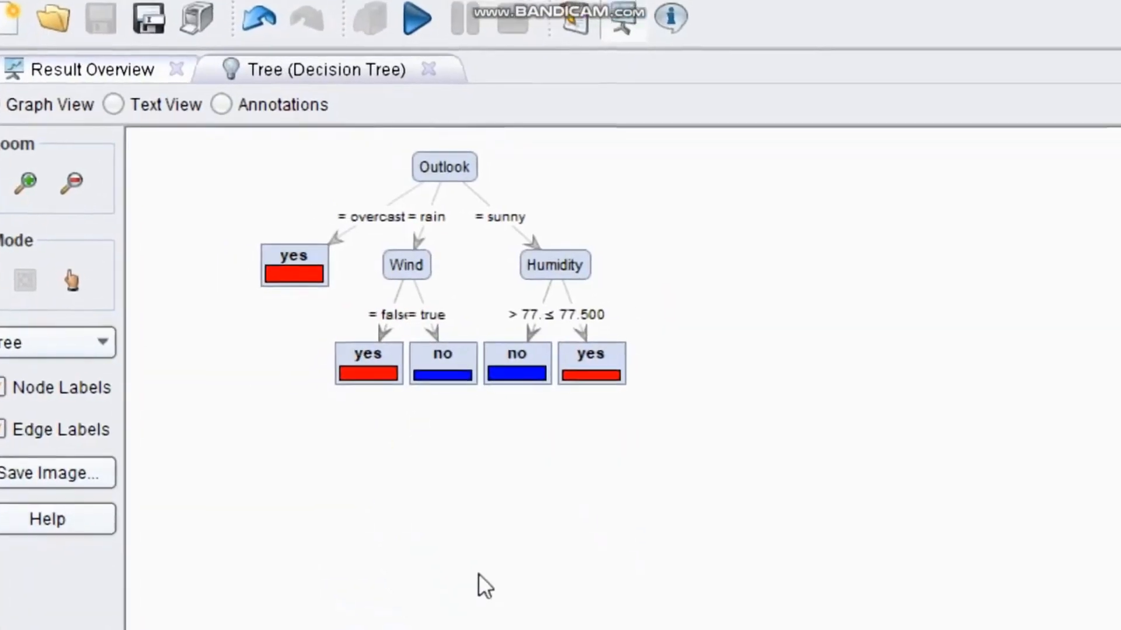
Examine the branches and leaves of the decision tree in the graph view, and open its text view
{"action": "scroll", "coordinate": [597, 409], "scroll_direction": "down", "scroll_amount": 2}
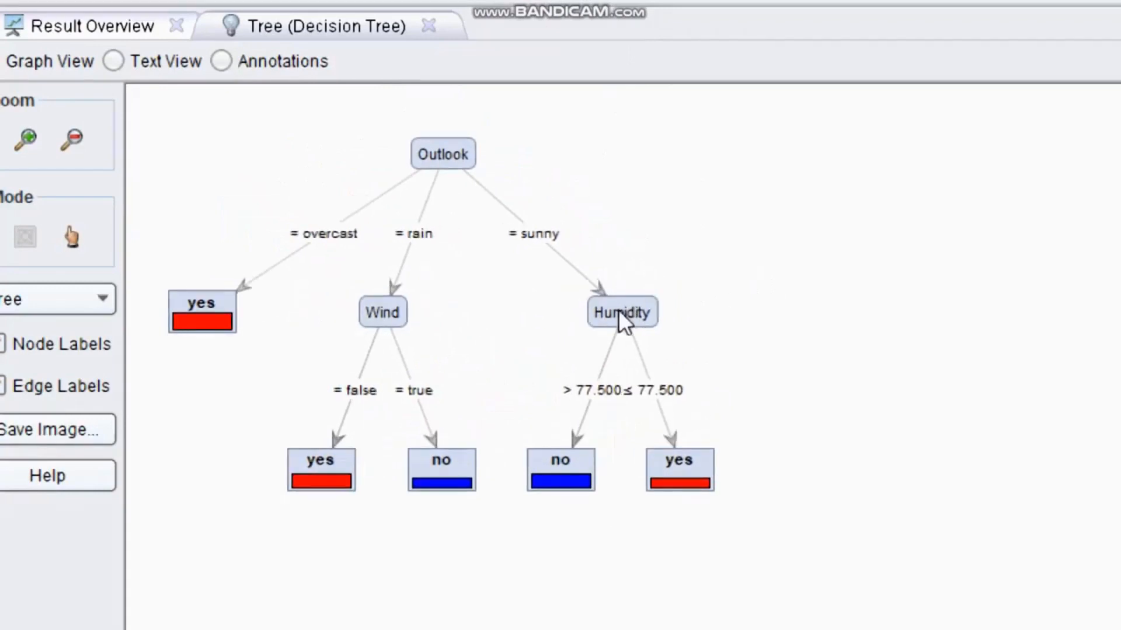
{"action": "left_click_drag", "start_coordinate": [619, 311], "coordinate": [719, 290]}
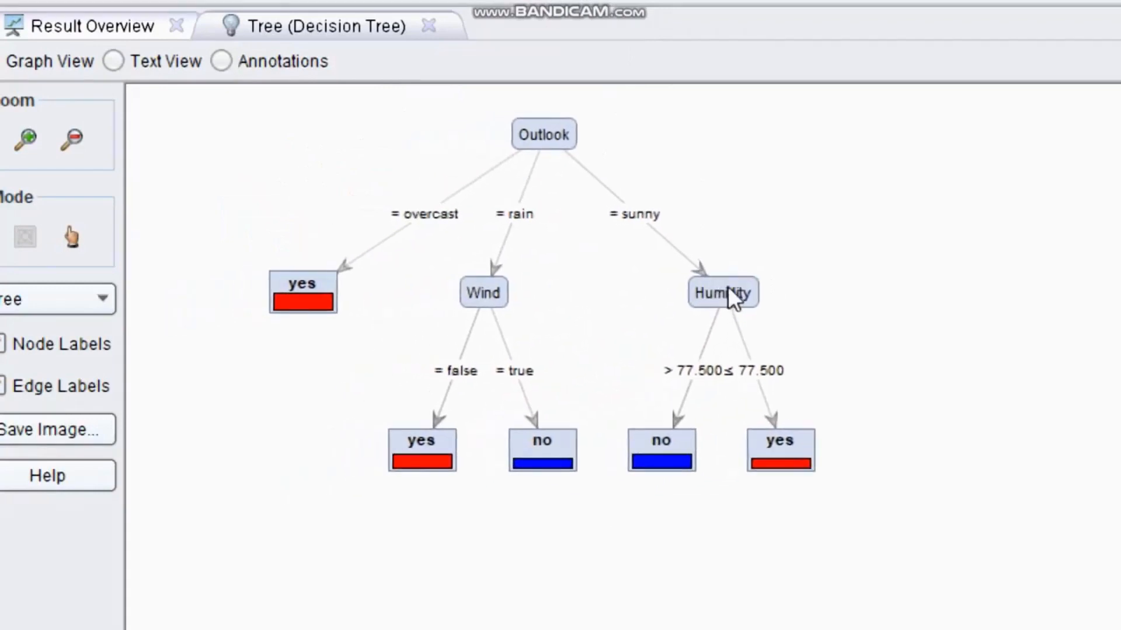
{"action": "mouse_move", "coordinate": [728, 290]}
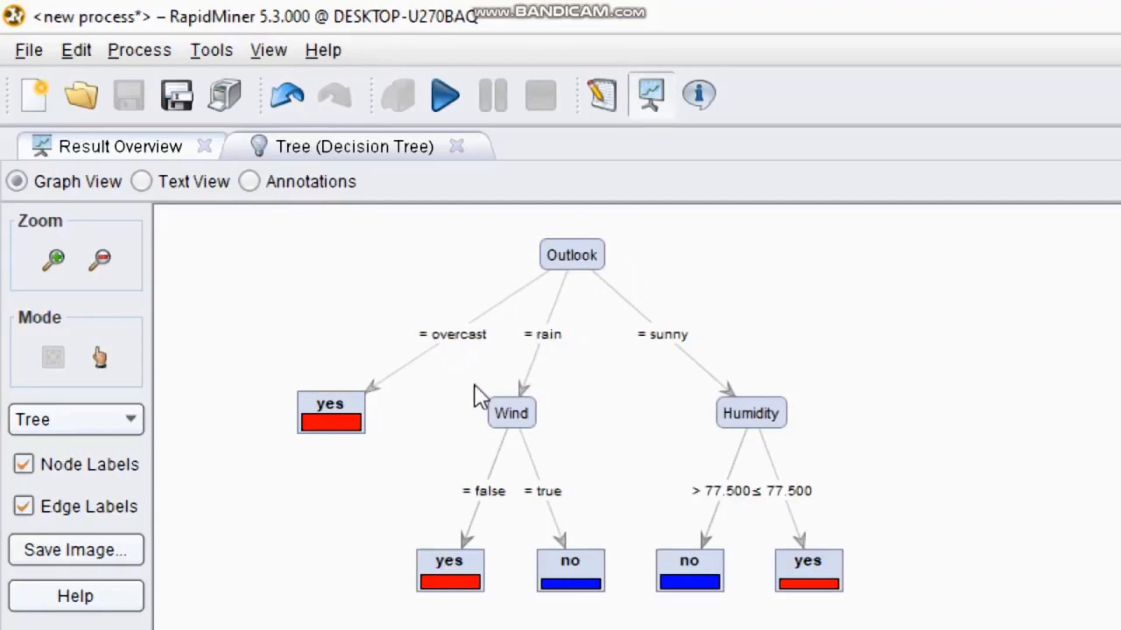
{"action": "mouse_move", "coordinate": [714, 387]}
{"action": "left_mouse_down"}
{"action": "mouse_move", "coordinate": [670, 353]}
{"action": "mouse_move", "coordinate": [701, 335]}
{"action": "mouse_move", "coordinate": [704, 387]}
{"action": "left_mouse_up"}
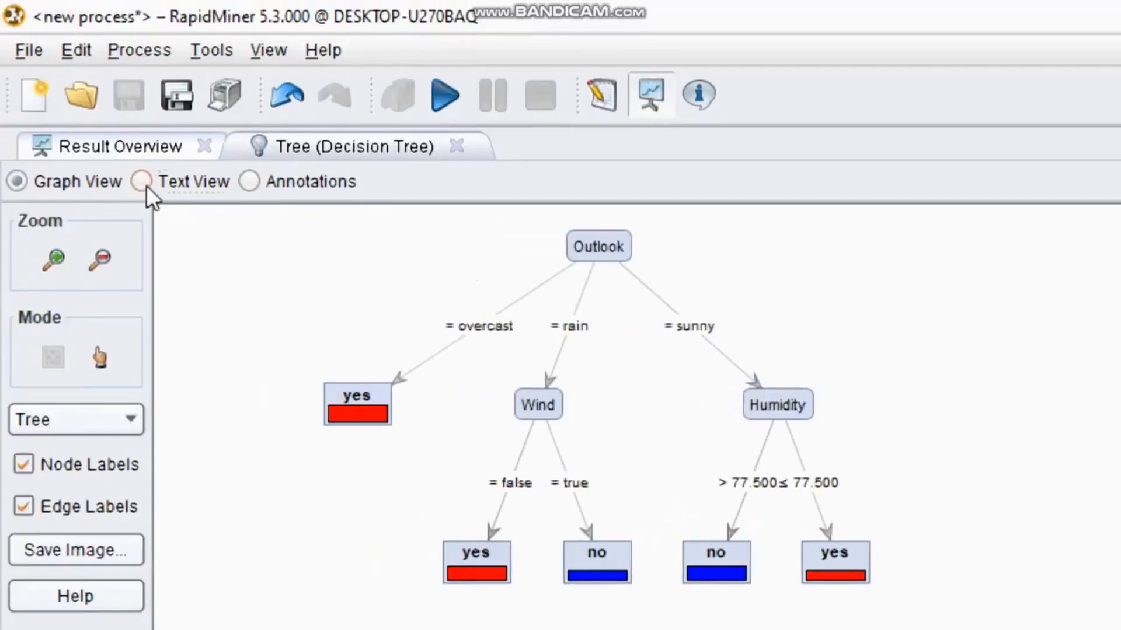
{"action": "left_click", "coordinate": [146, 185]}
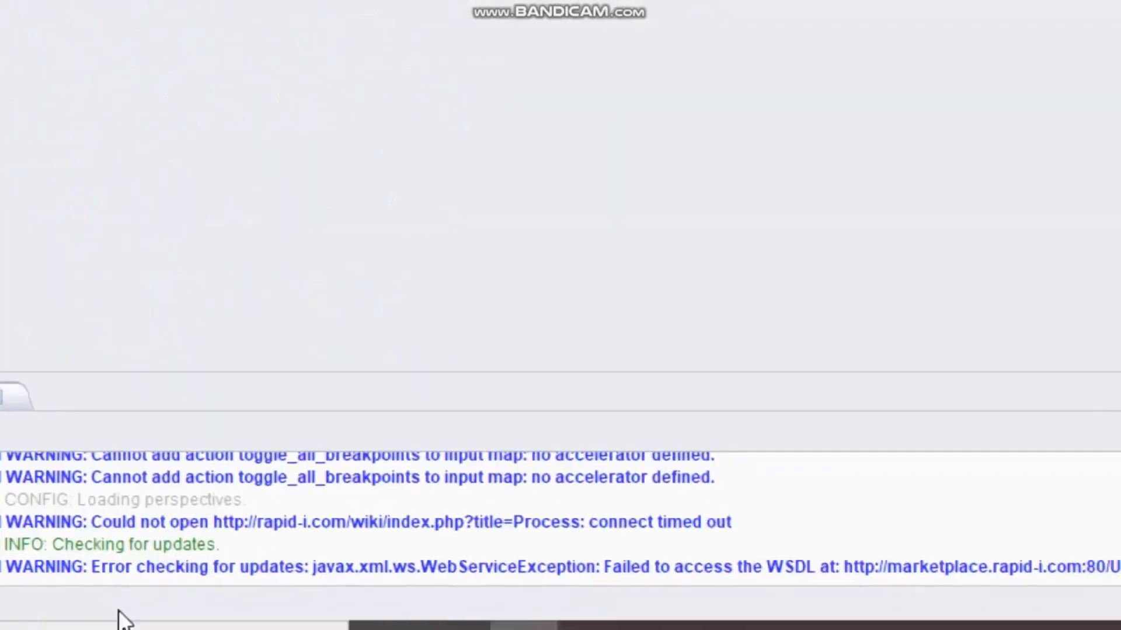
Return to the Design perspective and enlarge the screen with Magnifier
{"action": "left_click", "coordinate": [749, 601]}
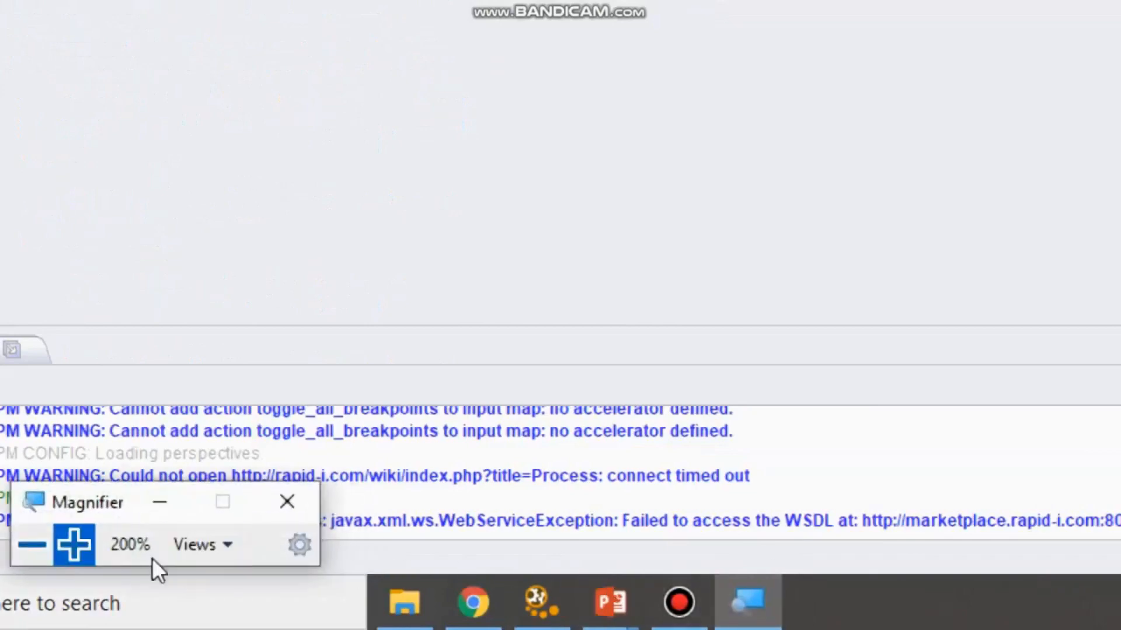
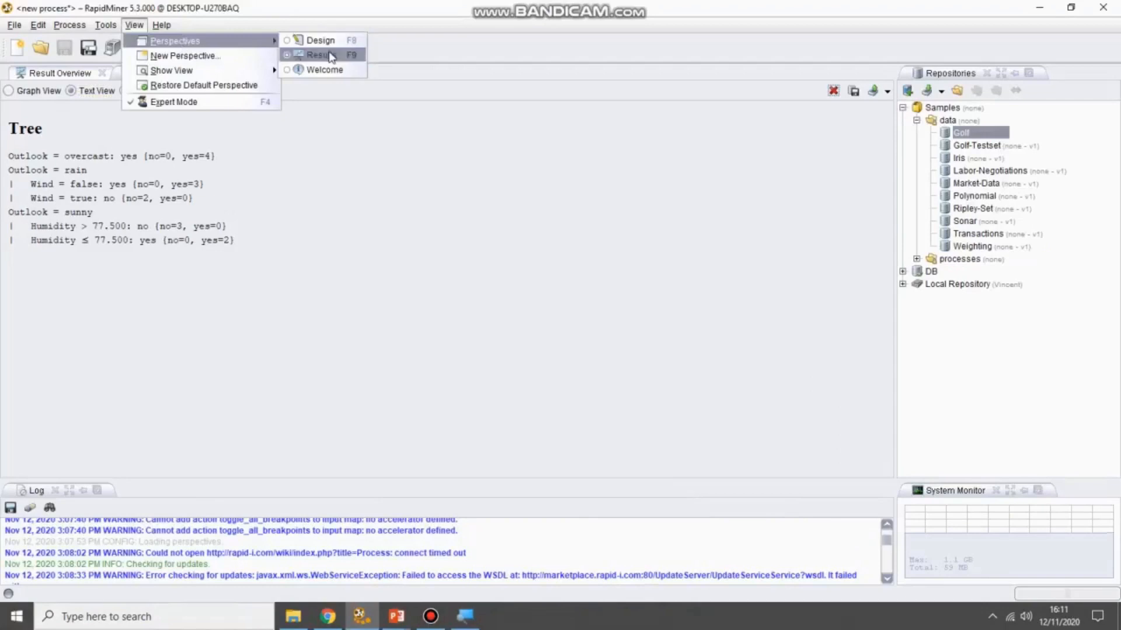
{"action": "left_click", "coordinate": [327, 42]}
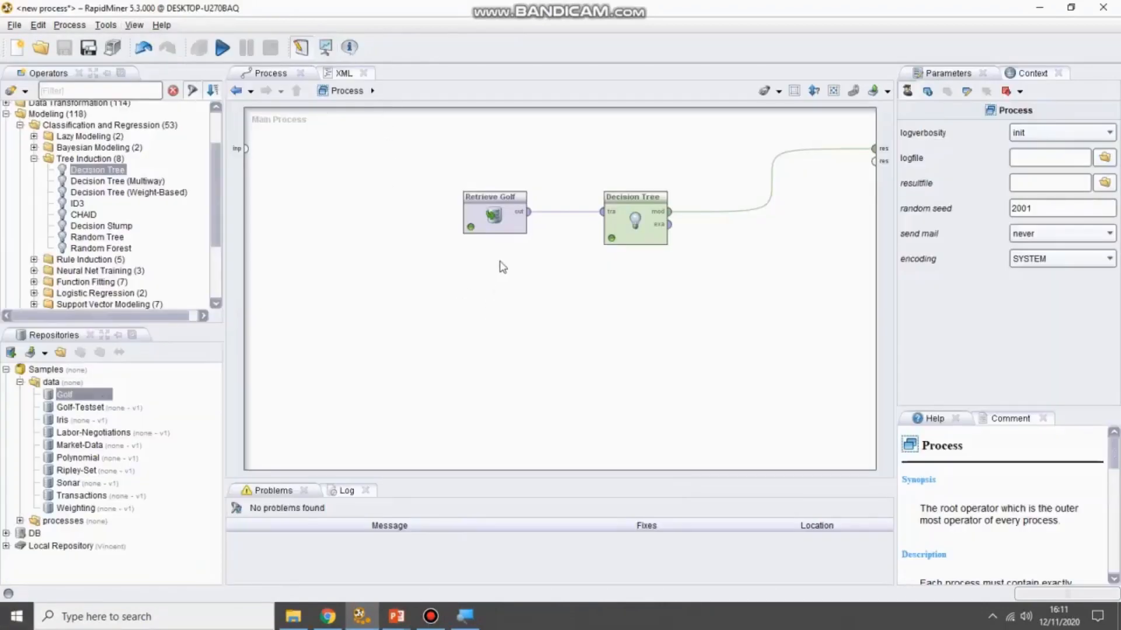
{"action": "left_click", "coordinate": [465, 615]}
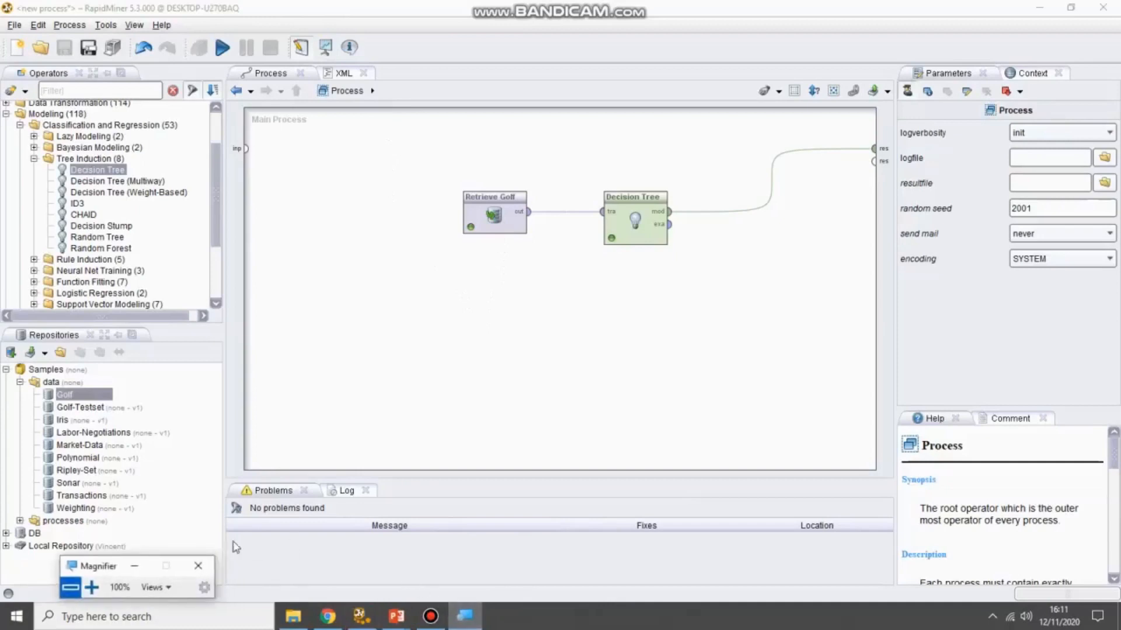
{"action": "left_click", "coordinate": [91, 587]}
{"action": "left_click", "coordinate": [164, 553]}
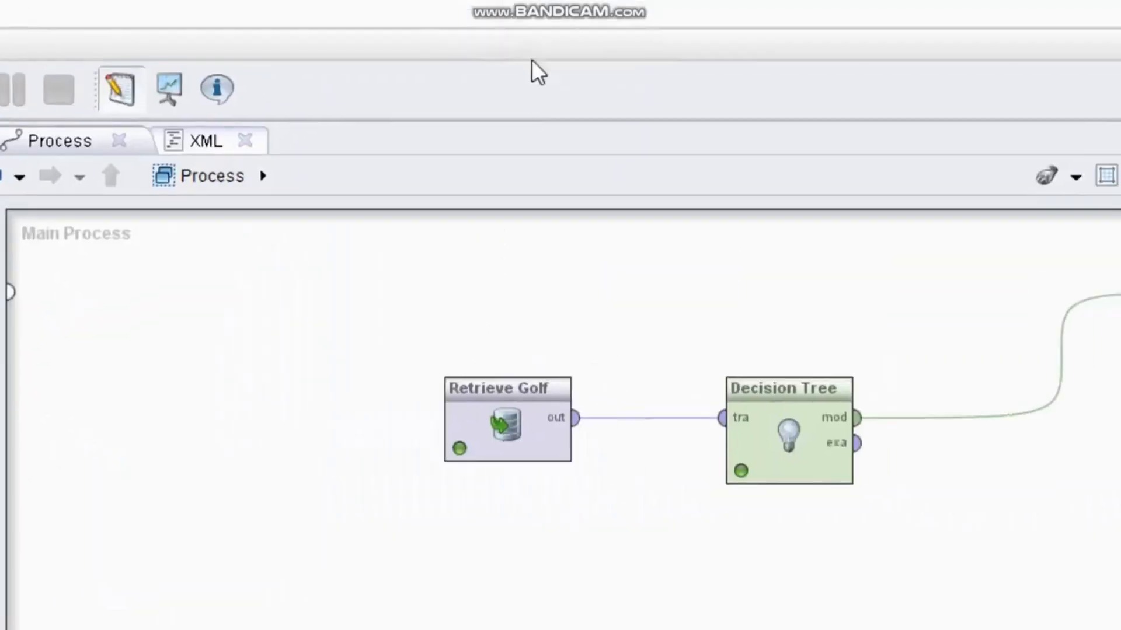
Delete Retrieve Golf and the model-to-result connection, and move Decision Tree further left in the main process
{"action": "left_click", "coordinate": [516, 444]}
{"action": "key", "text": "Delete"}
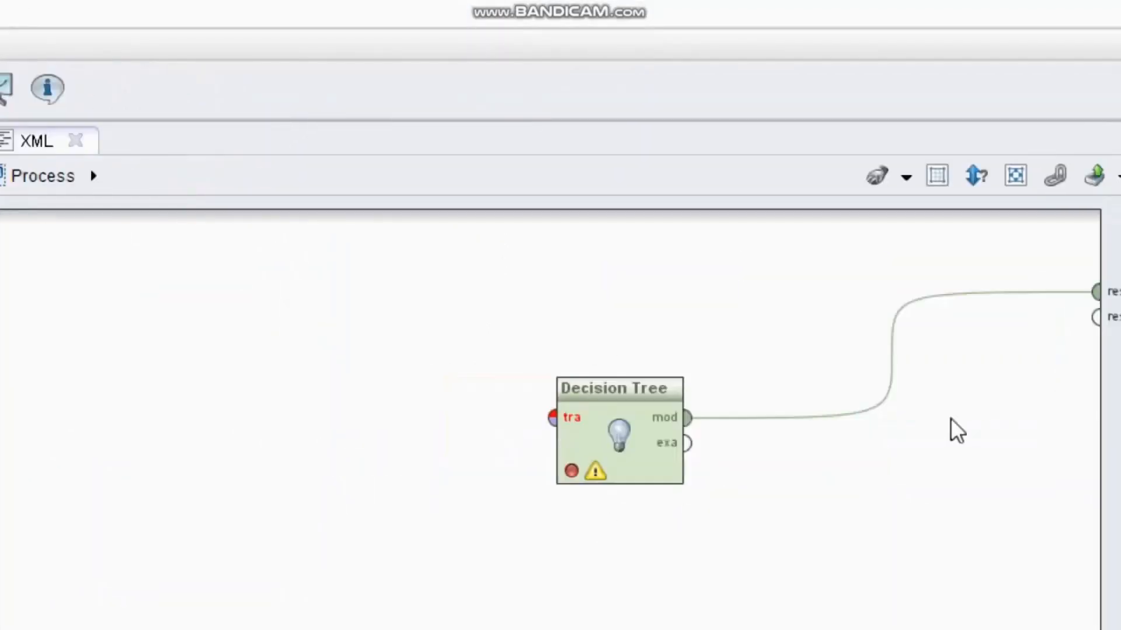
{"action": "left_click", "coordinate": [854, 415]}
{"action": "key", "text": "Delete"}
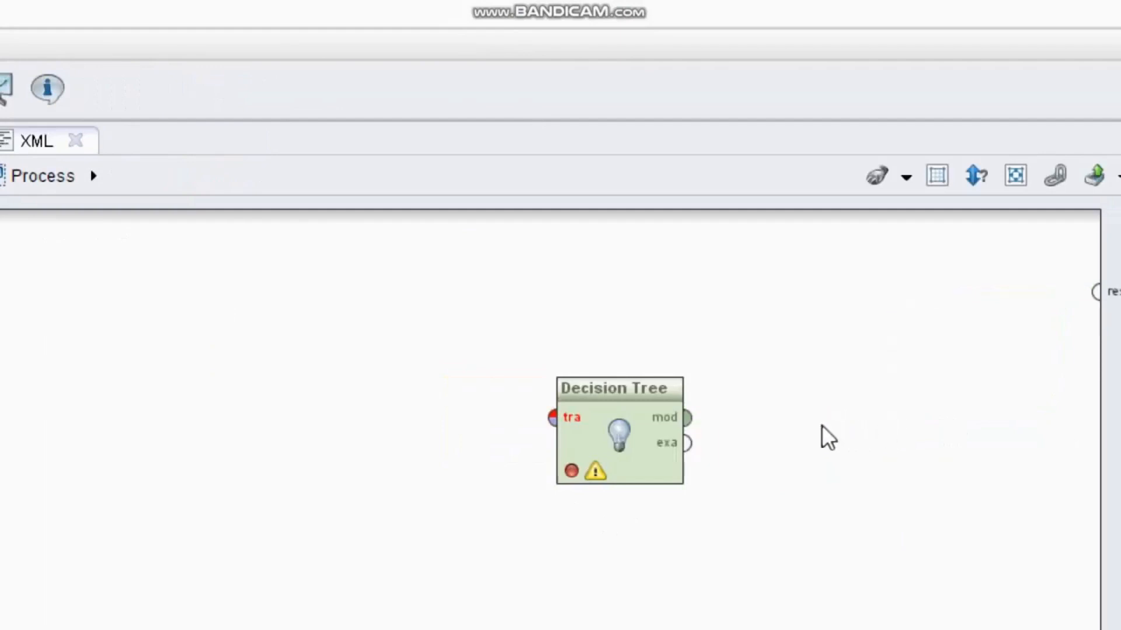
{"action": "left_click_drag", "start_coordinate": [601, 388], "coordinate": [327, 434]}
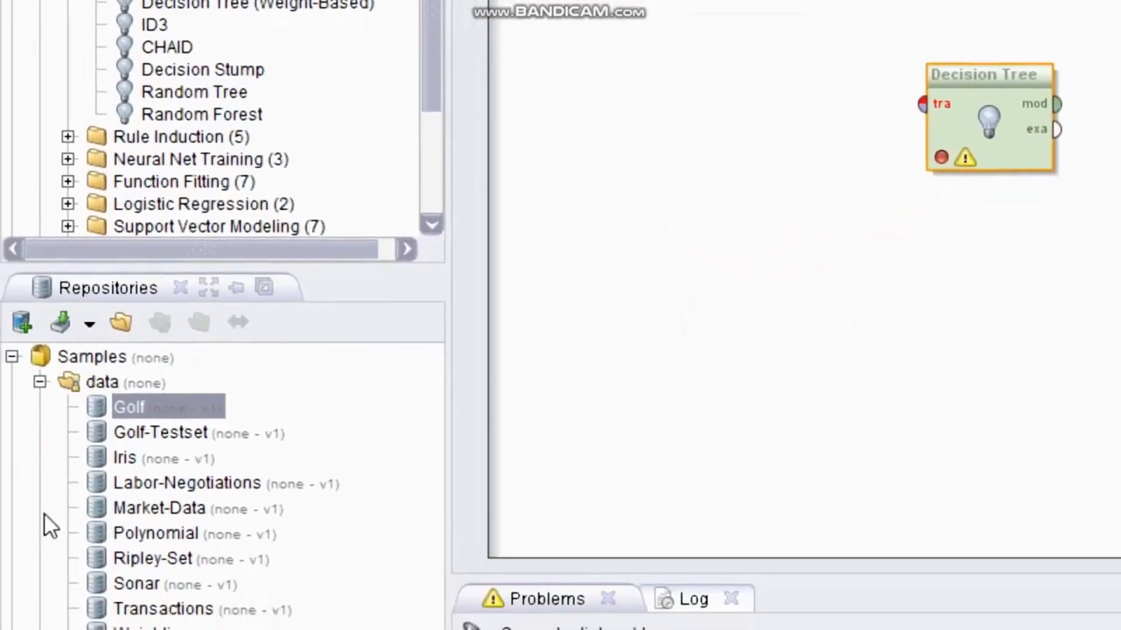
Start an Excel sheet import into the repository and choose Menang.xlsx from Documents as the source file
{"action": "left_click", "coordinate": [89, 324]}
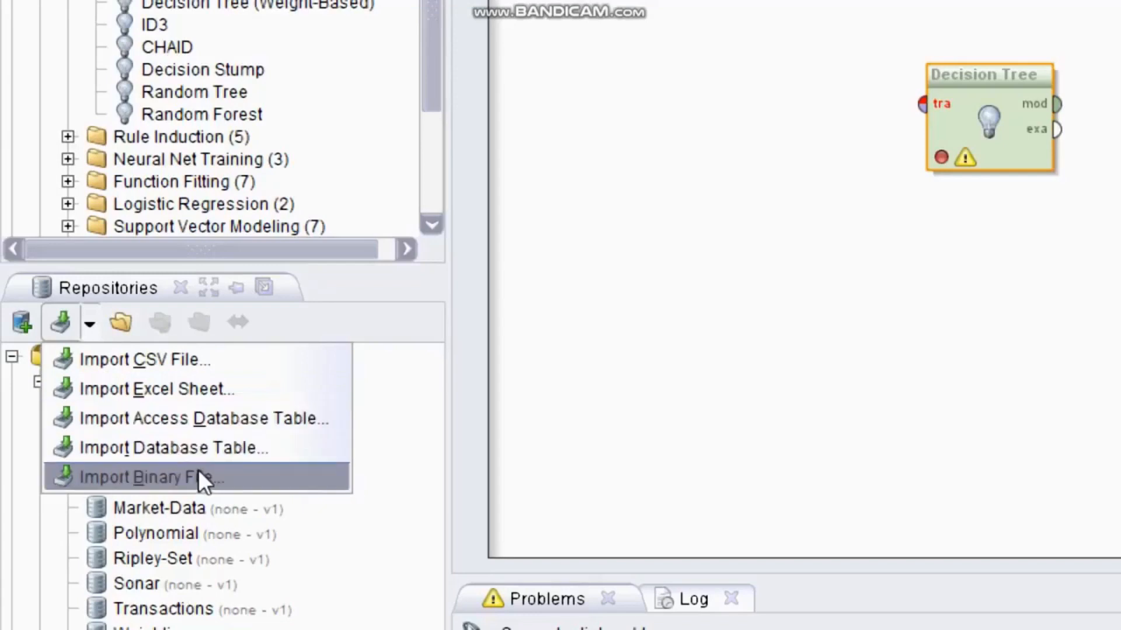
{"action": "left_click", "coordinate": [219, 390]}
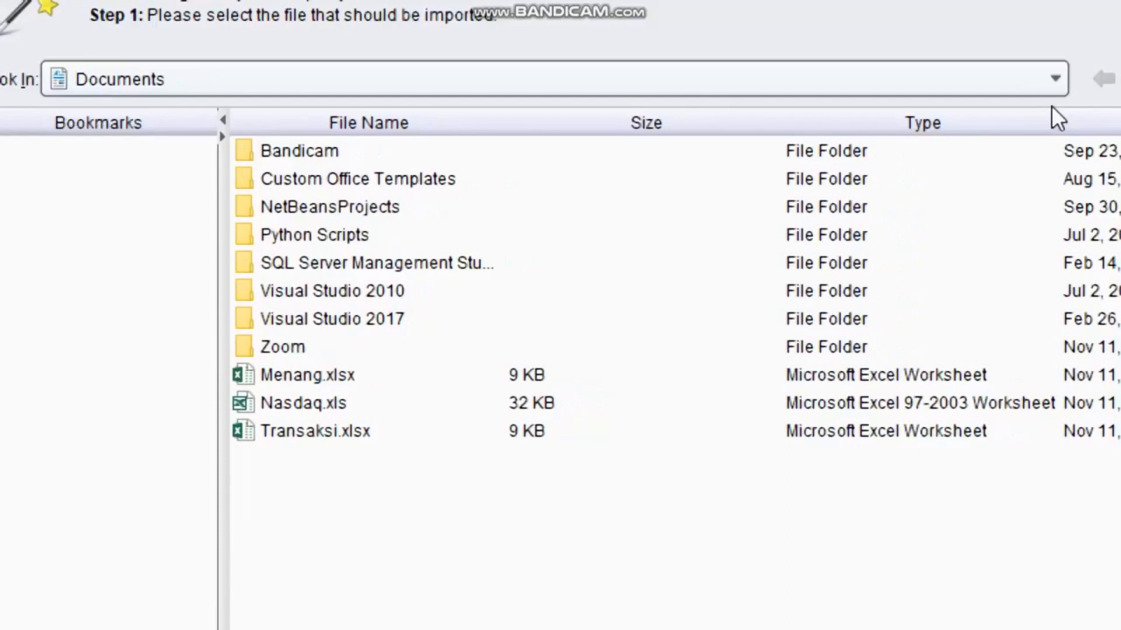
{"action": "left_click", "coordinate": [305, 373]}
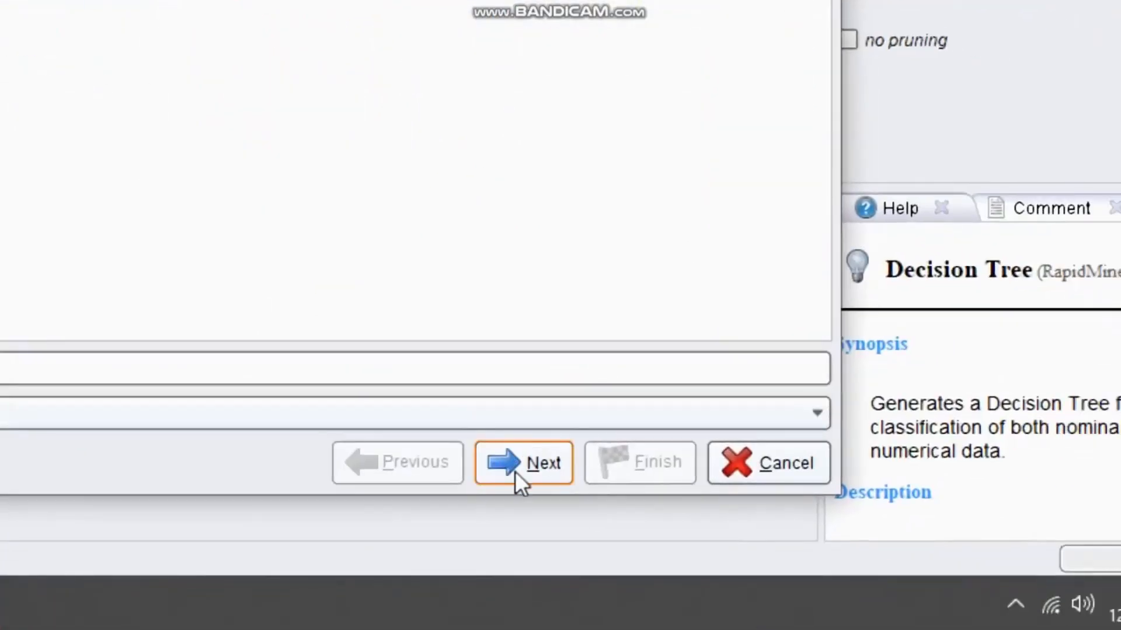
{"action": "left_click", "coordinate": [608, 497]}
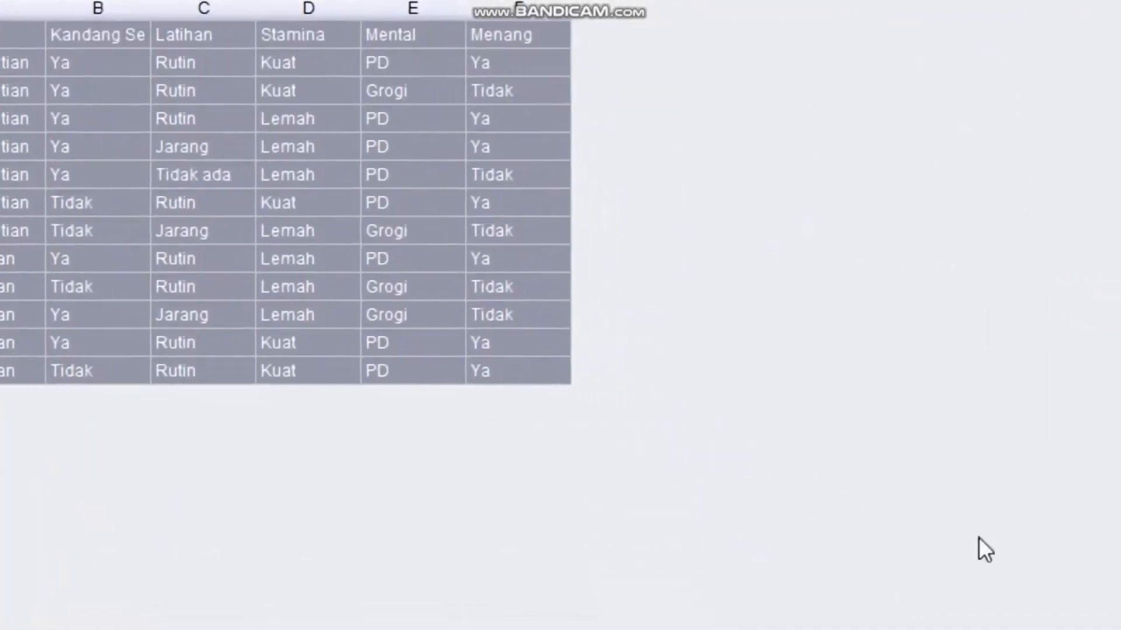
Accept the sheet selection and annotations of the import, and set the Menang column's role to label
{"action": "left_click", "coordinate": [929, 591]}
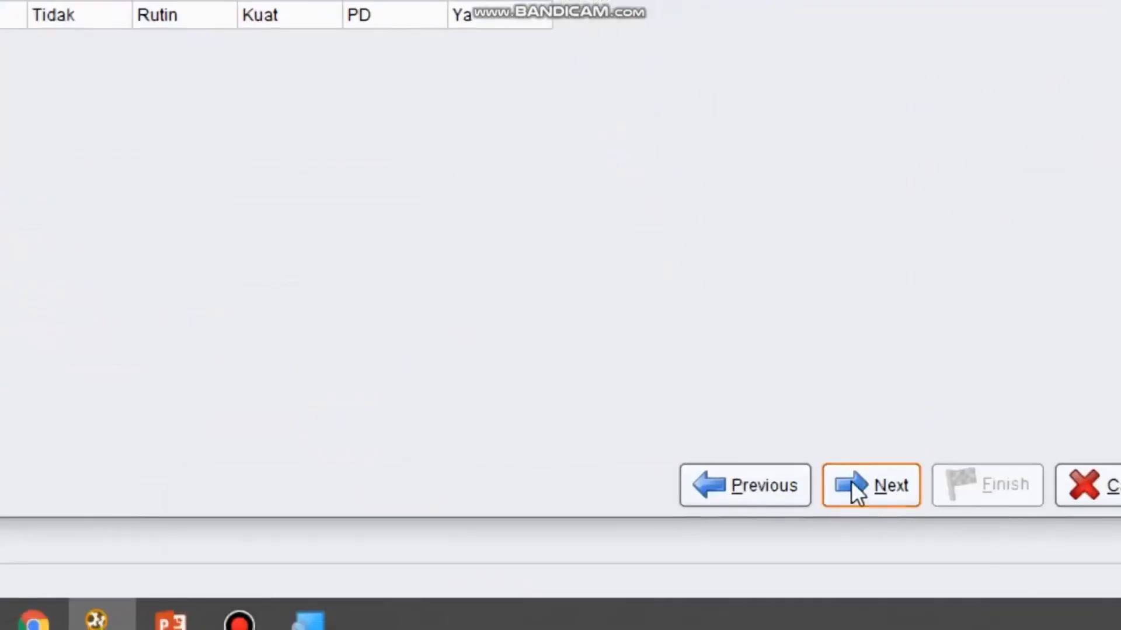
{"action": "left_click", "coordinate": [850, 480]}
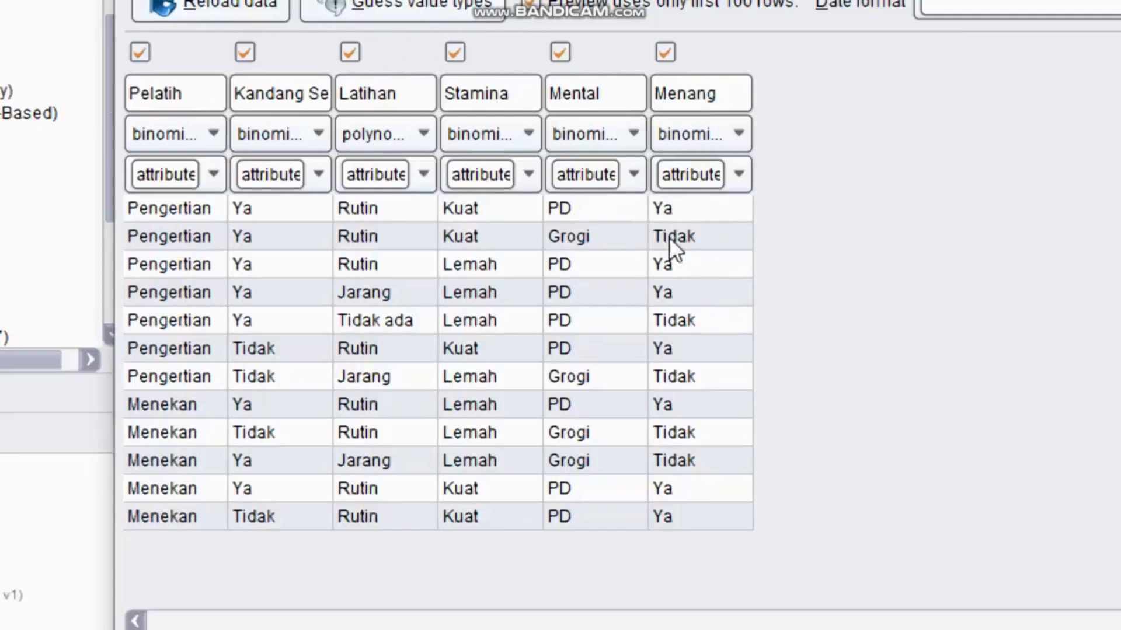
{"action": "left_click", "coordinate": [739, 174]}
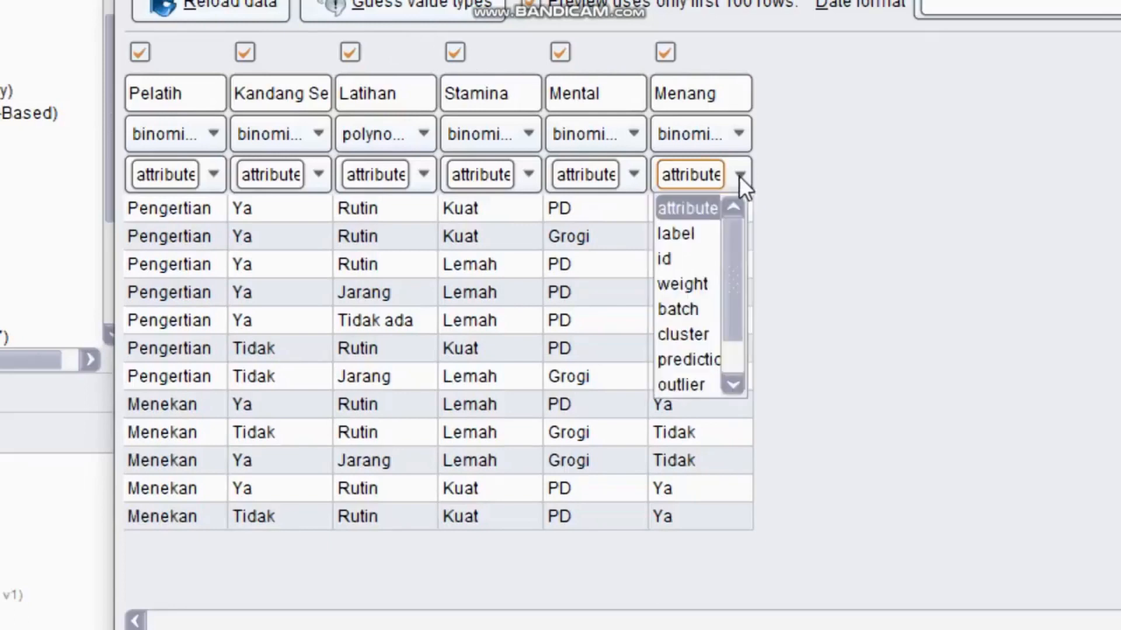
{"action": "left_click", "coordinate": [694, 233]}
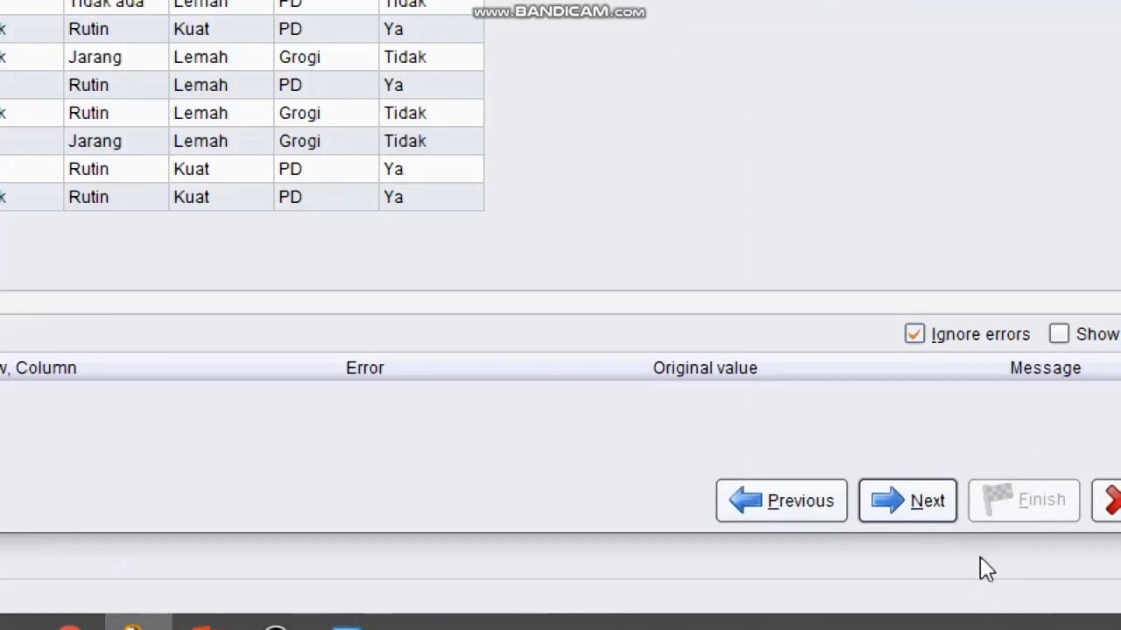
Proceed to the repository location, name the imported data WinningPrediction, store it in Local Repository's data folder, and finish the import
{"action": "left_click", "coordinate": [908, 505]}
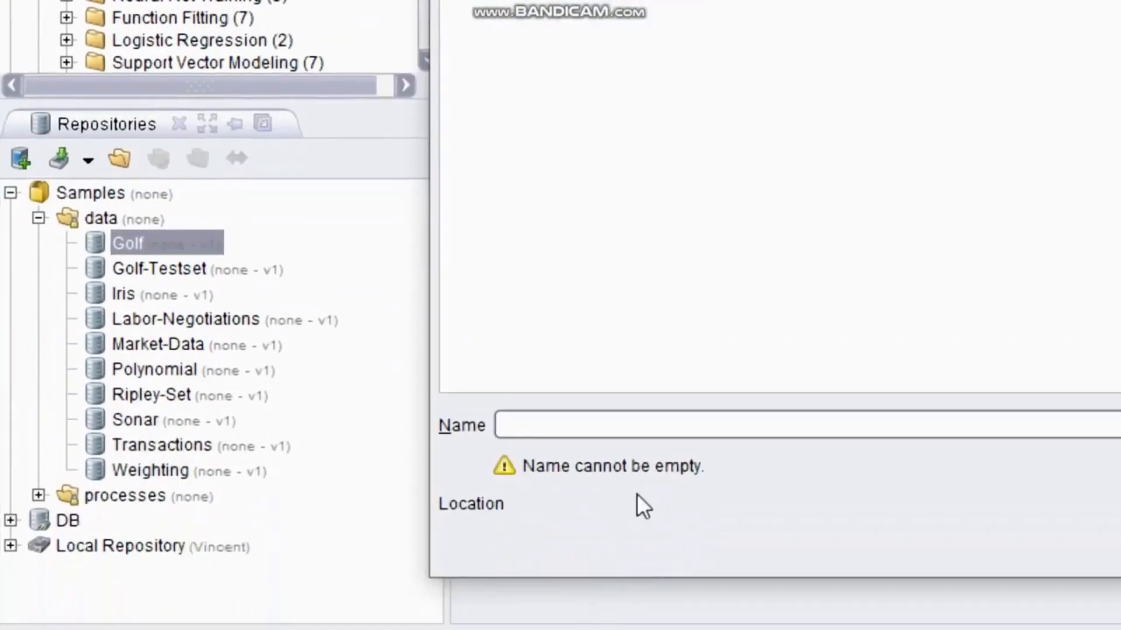
{"action": "left_click", "coordinate": [631, 431]}
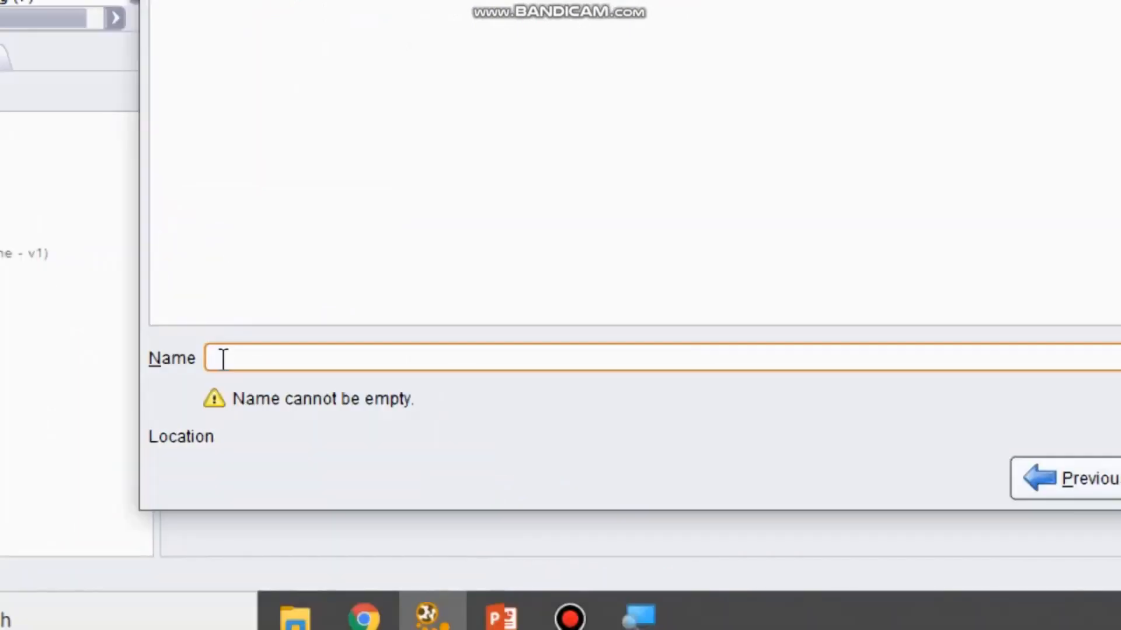
{"action": "type", "text": "W"}
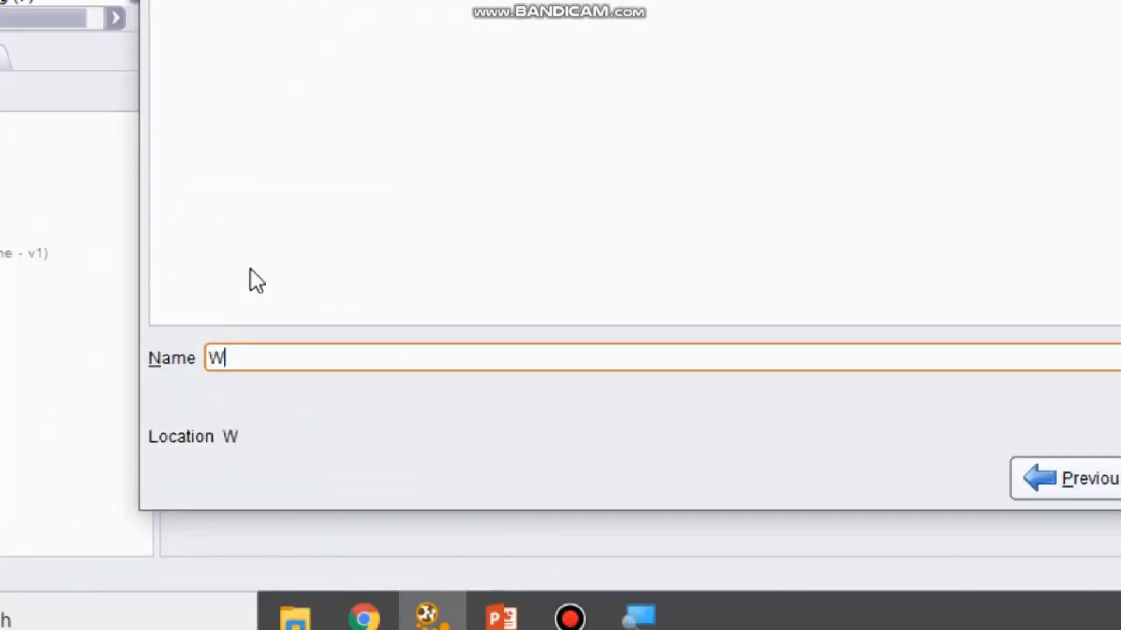
{"action": "type", "text": "inning"}
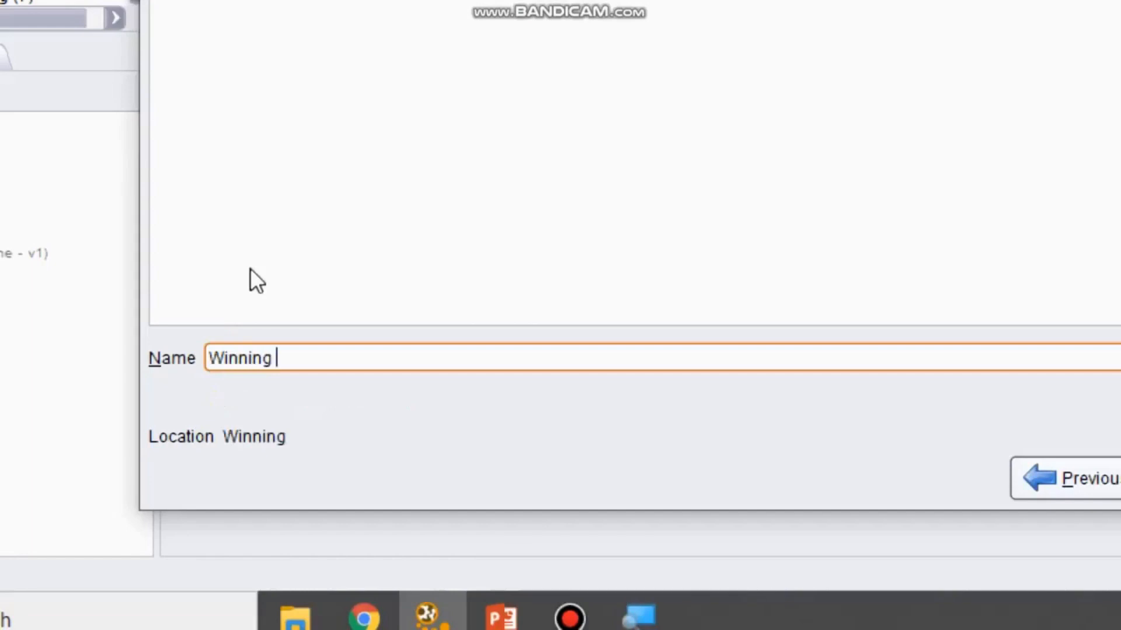
{"action": "type", "text": "Predictio"}
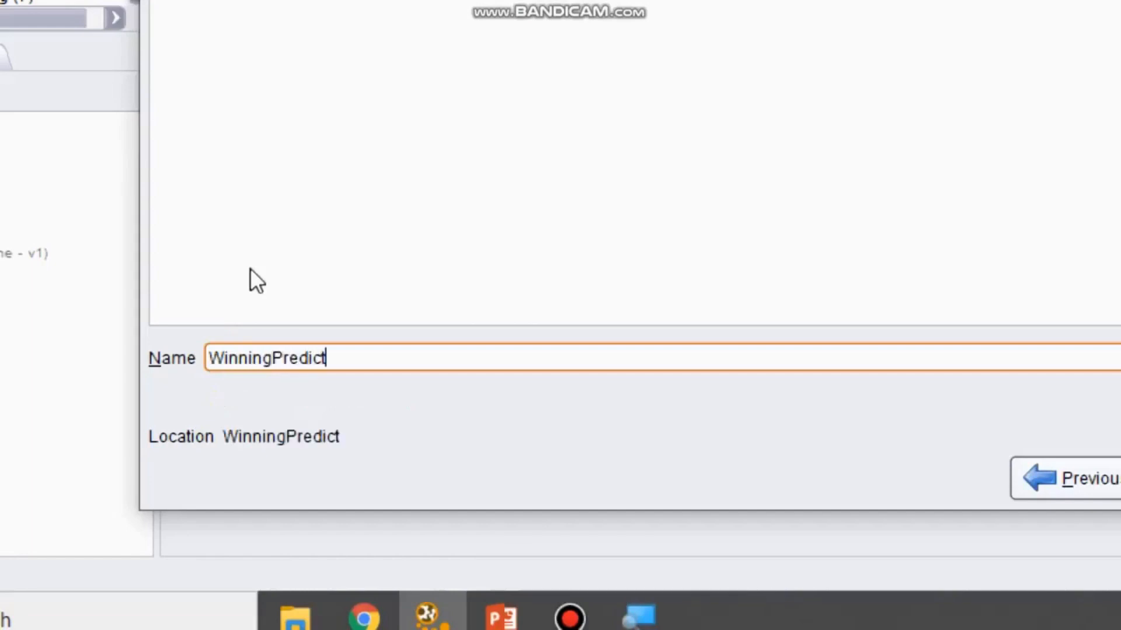
{"action": "type", "text": "n"}
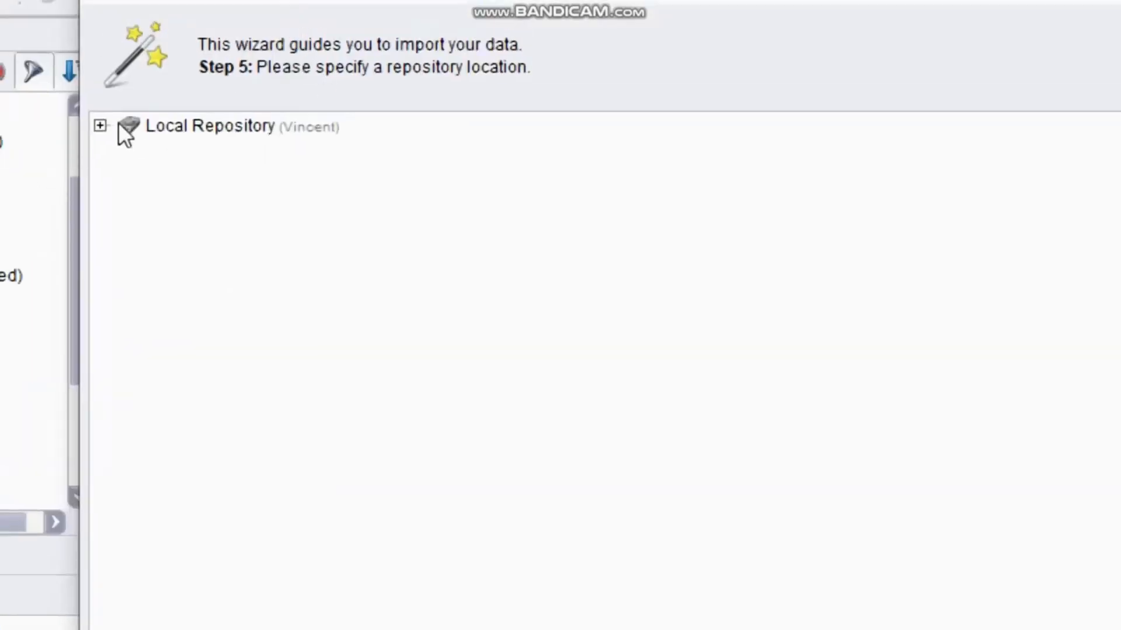
{"action": "left_click", "coordinate": [101, 125]}
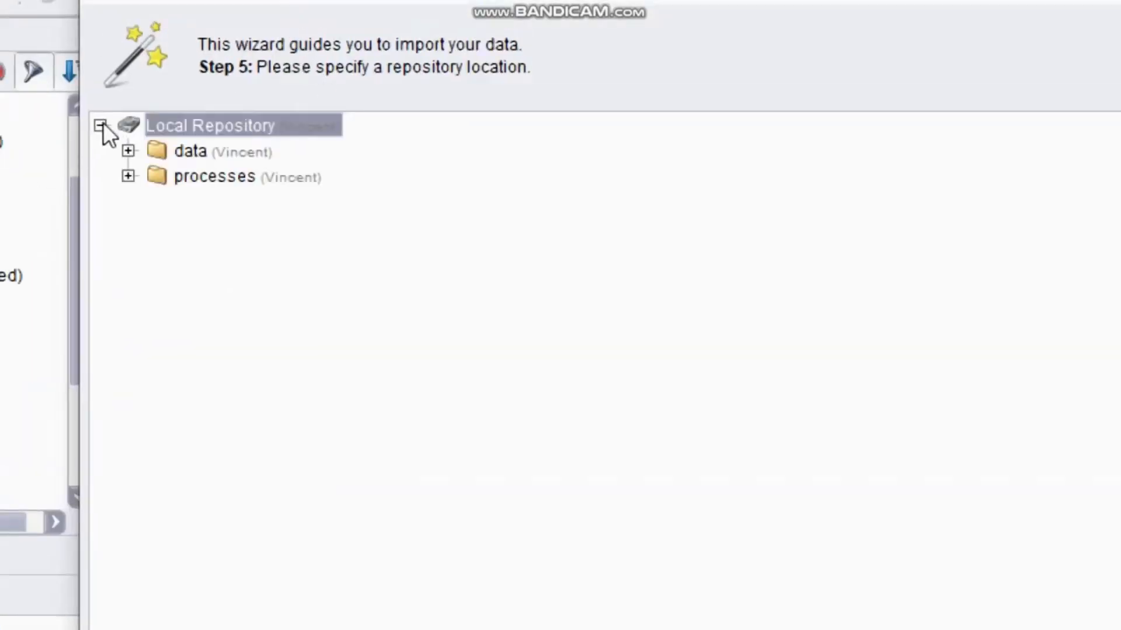
{"action": "left_click", "coordinate": [175, 153]}
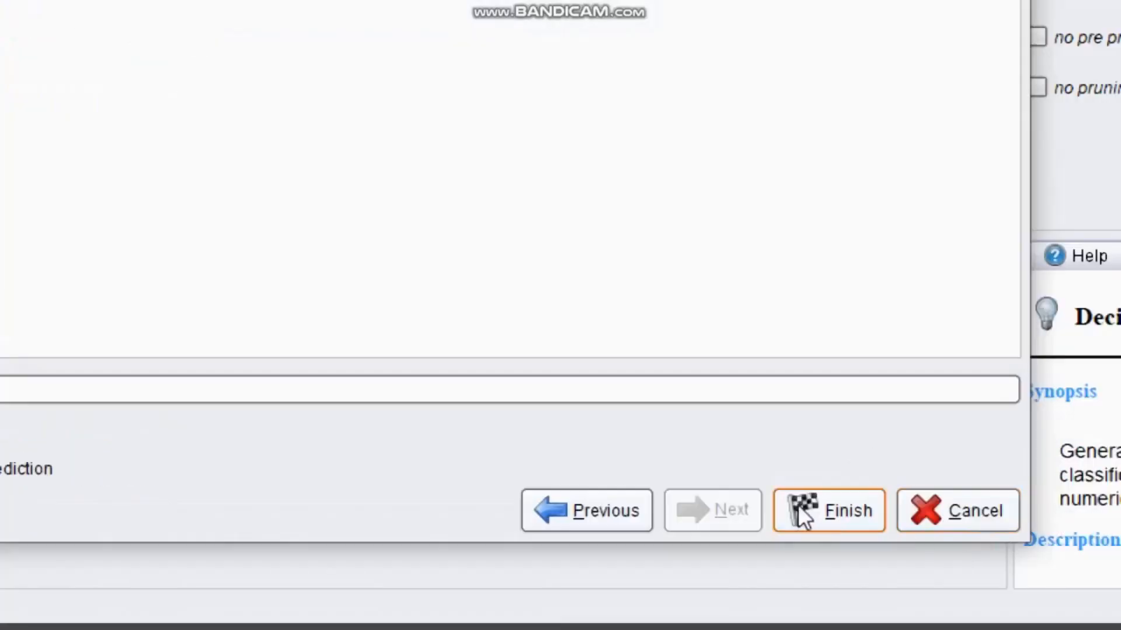
{"action": "left_click", "coordinate": [928, 590]}
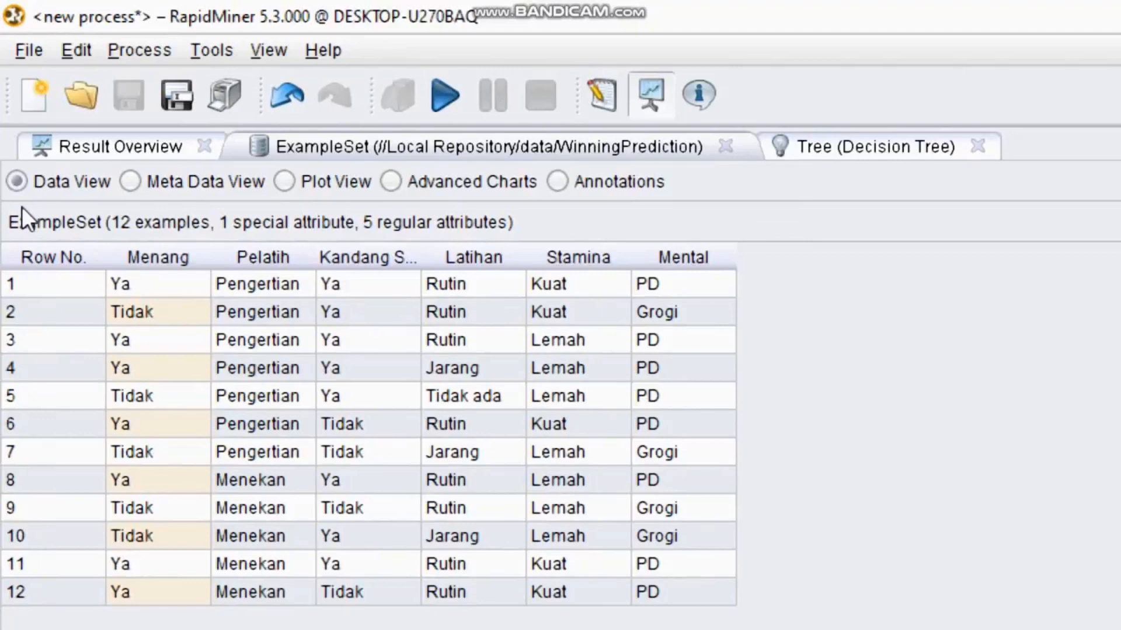
Return to the Design perspective, and refresh and collapse the data folder under Samples
{"action": "key", "text": "F8"}
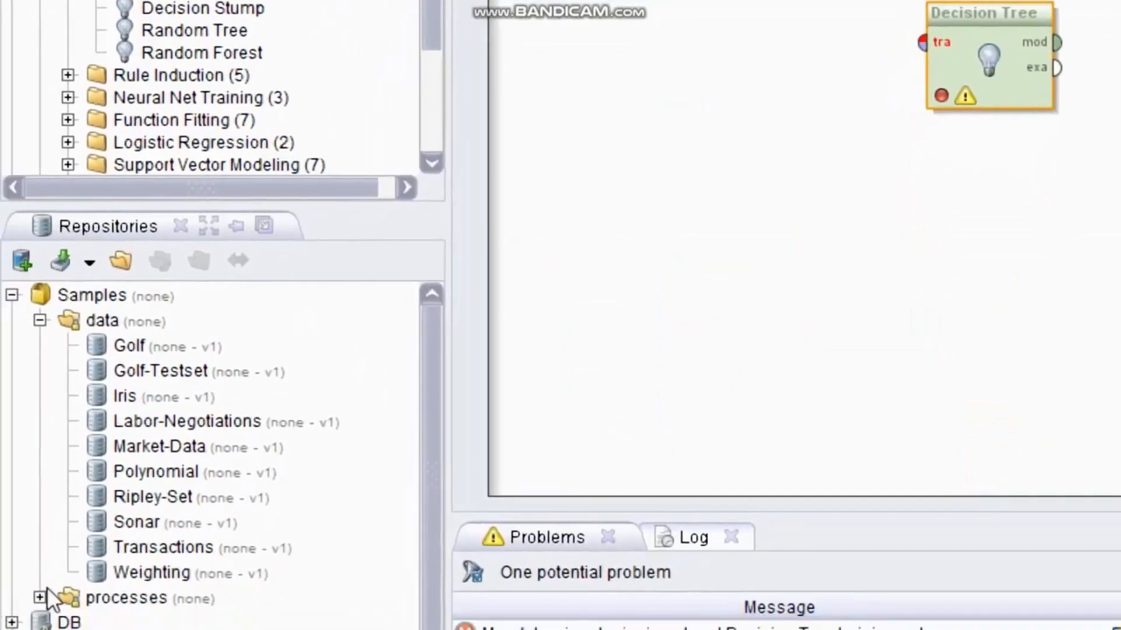
{"action": "left_click", "coordinate": [38, 319]}
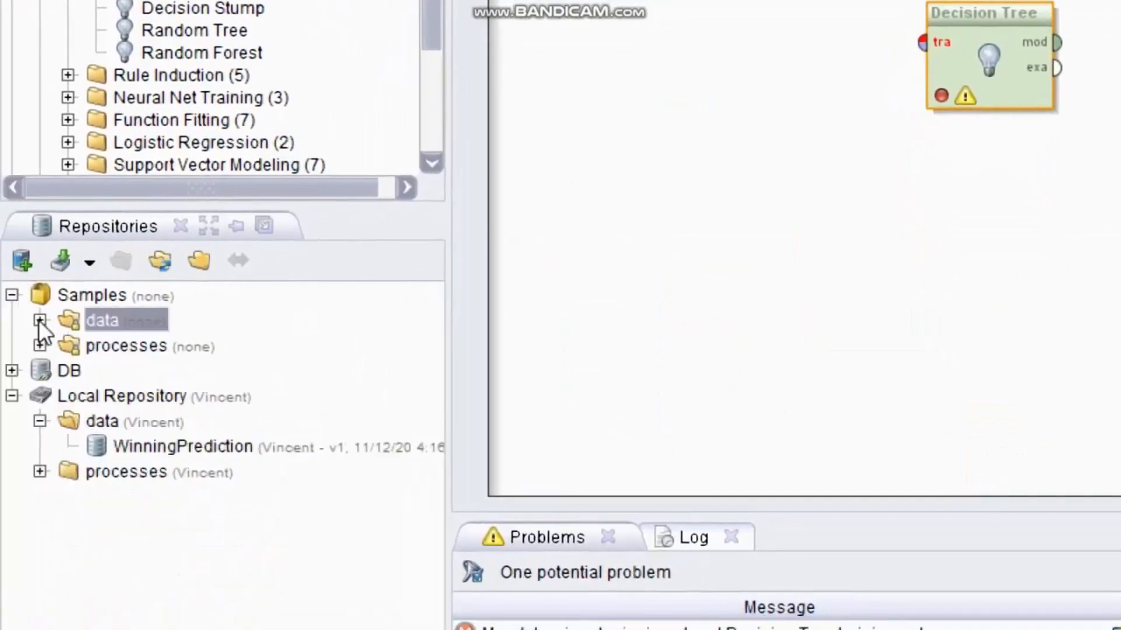
{"action": "right_click", "coordinate": [101, 324]}
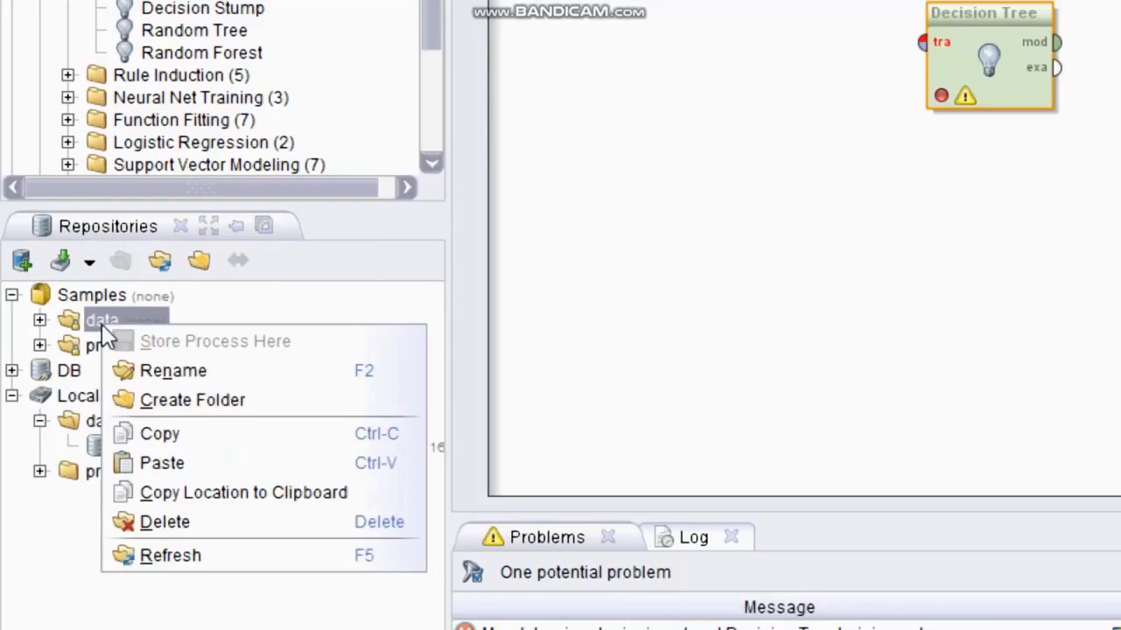
{"action": "left_click", "coordinate": [202, 558]}
{"action": "left_click", "coordinate": [39, 320]}
{"action": "left_click", "coordinate": [38, 320]}
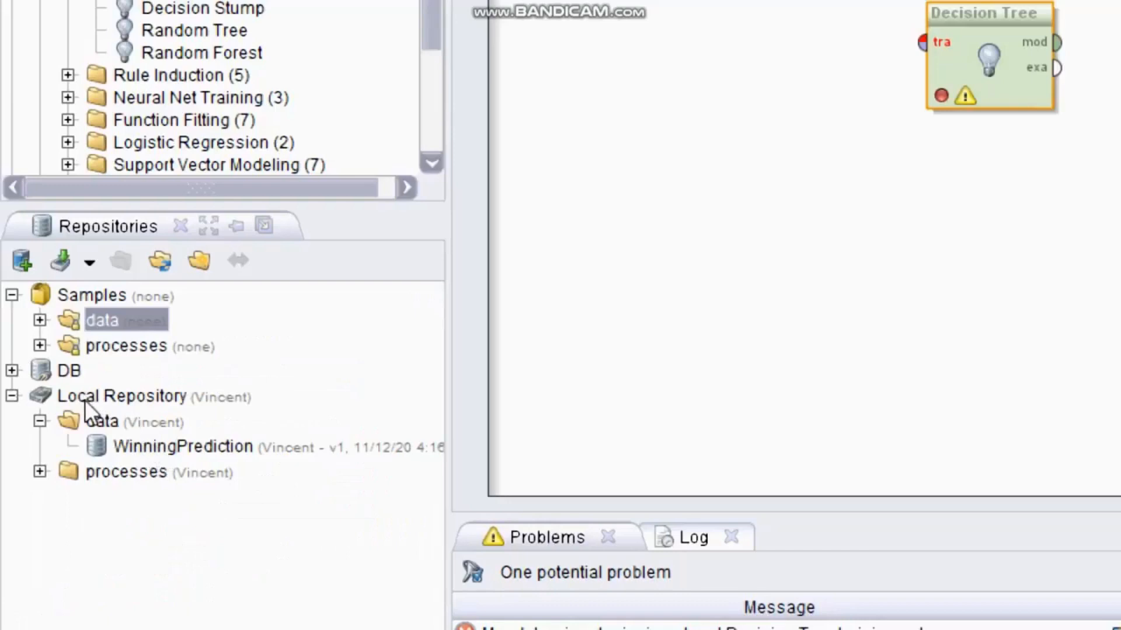
Add WinningPrediction from the Local Repository to the main process and line it up with Decision Tree near the top of the canvas
{"action": "mouse_move", "coordinate": [162, 401]}
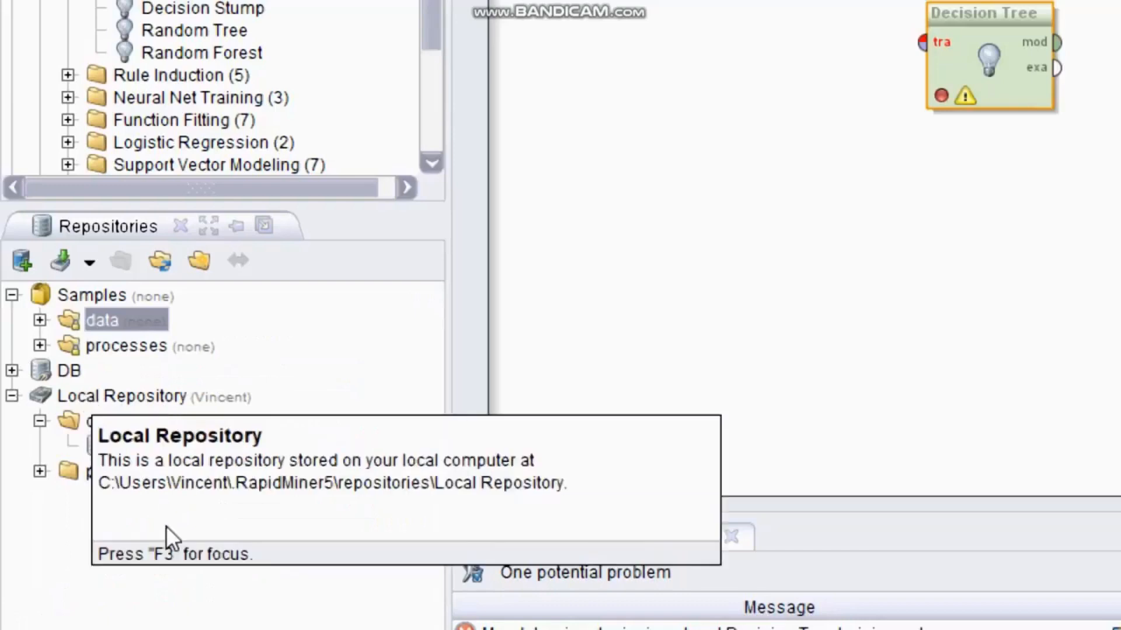
{"action": "left_click", "coordinate": [193, 448]}
{"action": "left_click_drag", "start_coordinate": [155, 450], "coordinate": [758, 112]}
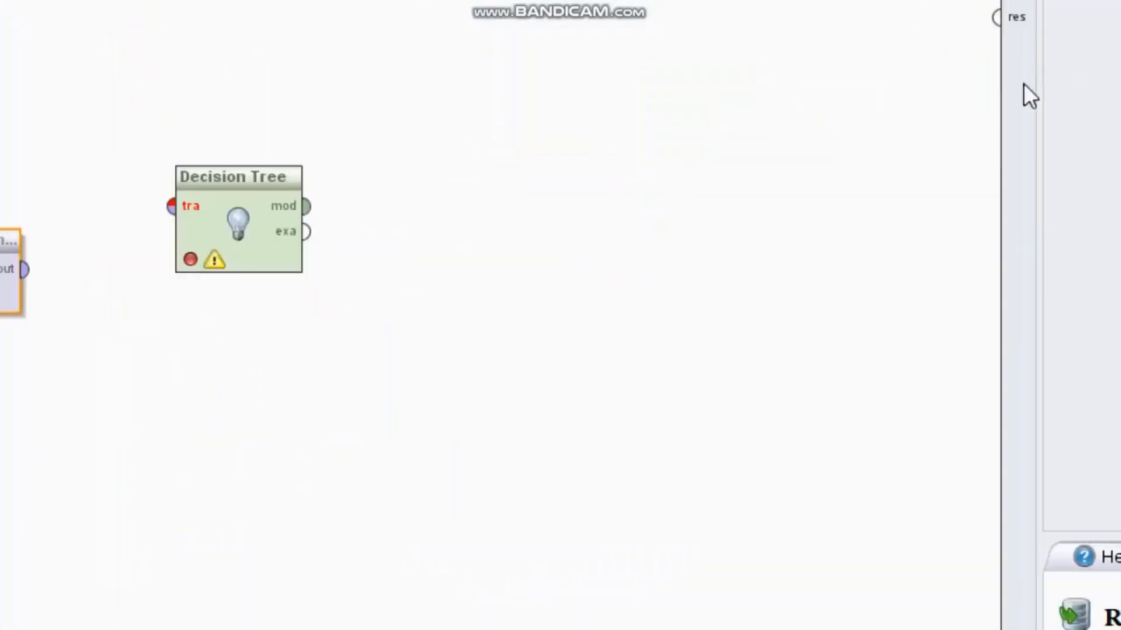
{"action": "left_click_drag", "start_coordinate": [284, 187], "coordinate": [626, 45]}
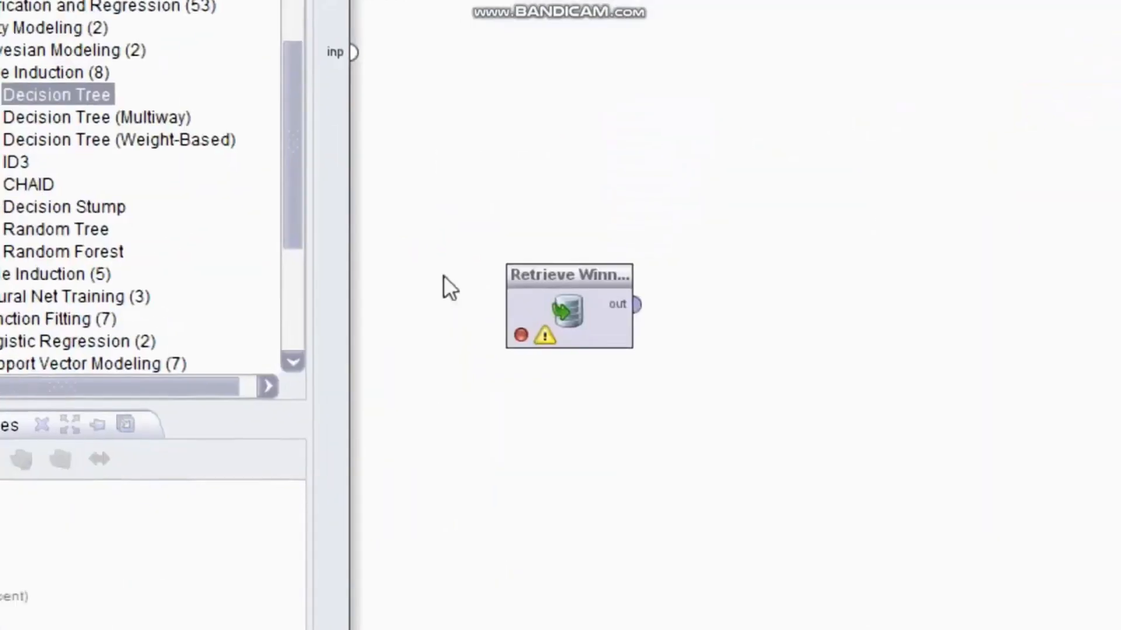
{"action": "left_click_drag", "start_coordinate": [563, 281], "coordinate": [771, 187]}
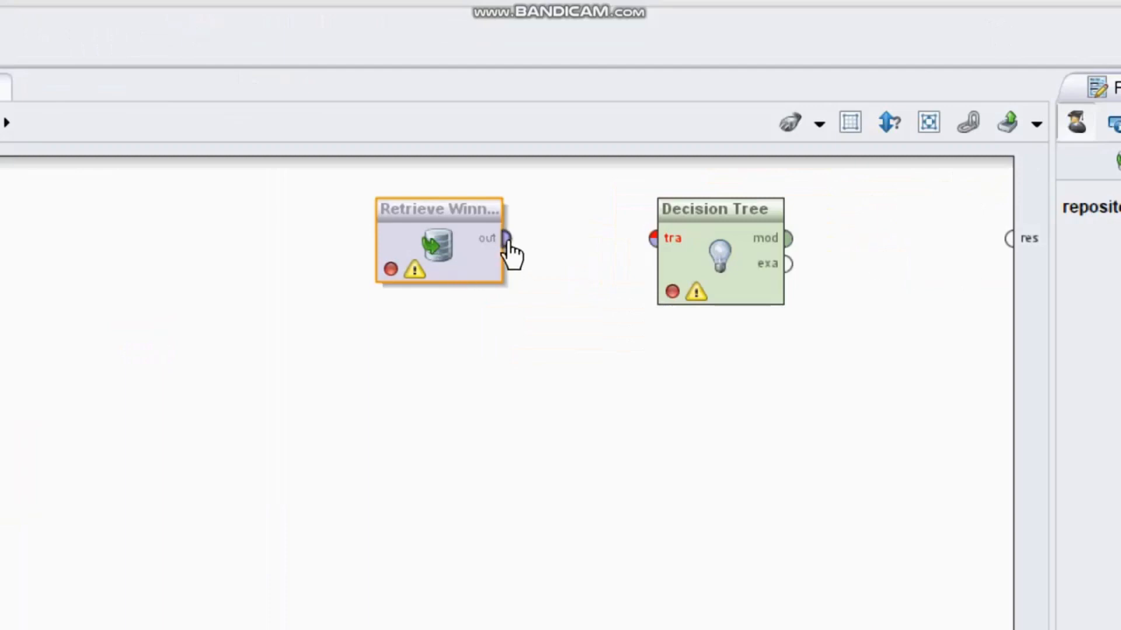
Connect the output of the WinningPrediction retrieve operator to Decision Tree's training input
{"action": "mouse_move", "coordinate": [507, 247]}
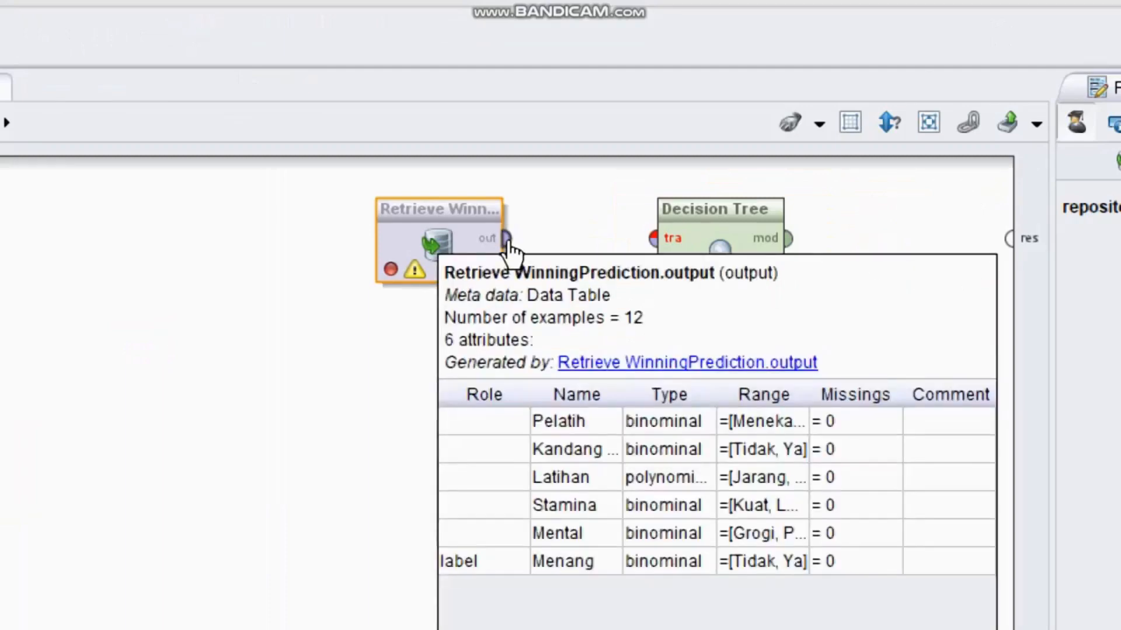
{"action": "left_click_drag", "start_coordinate": [507, 244], "coordinate": [653, 241]}
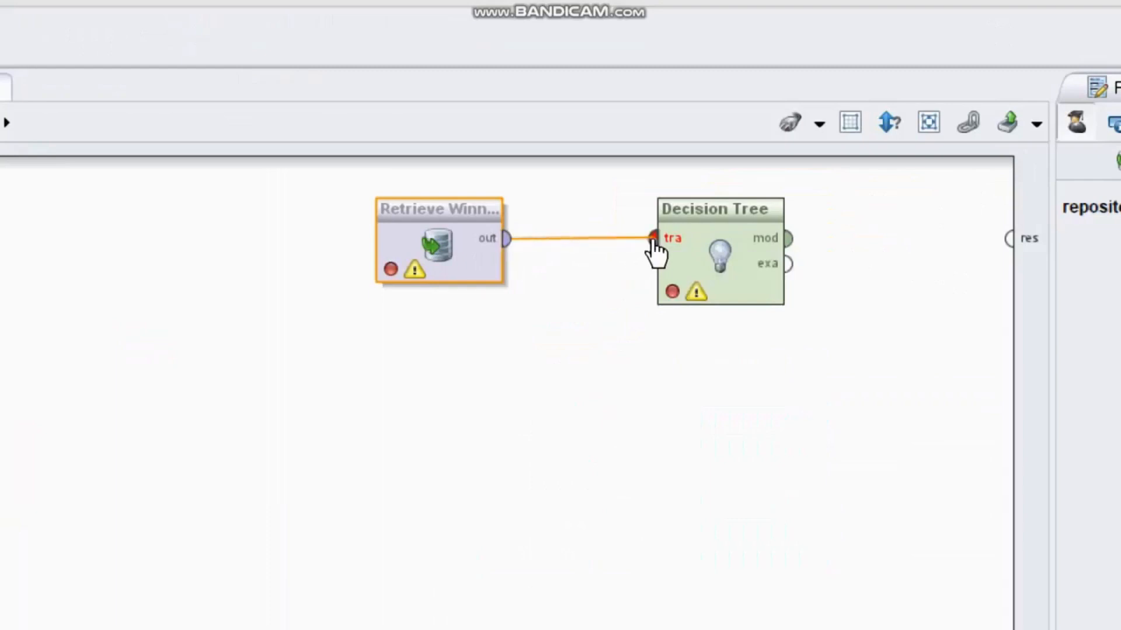
{"action": "left_click", "coordinate": [654, 251]}
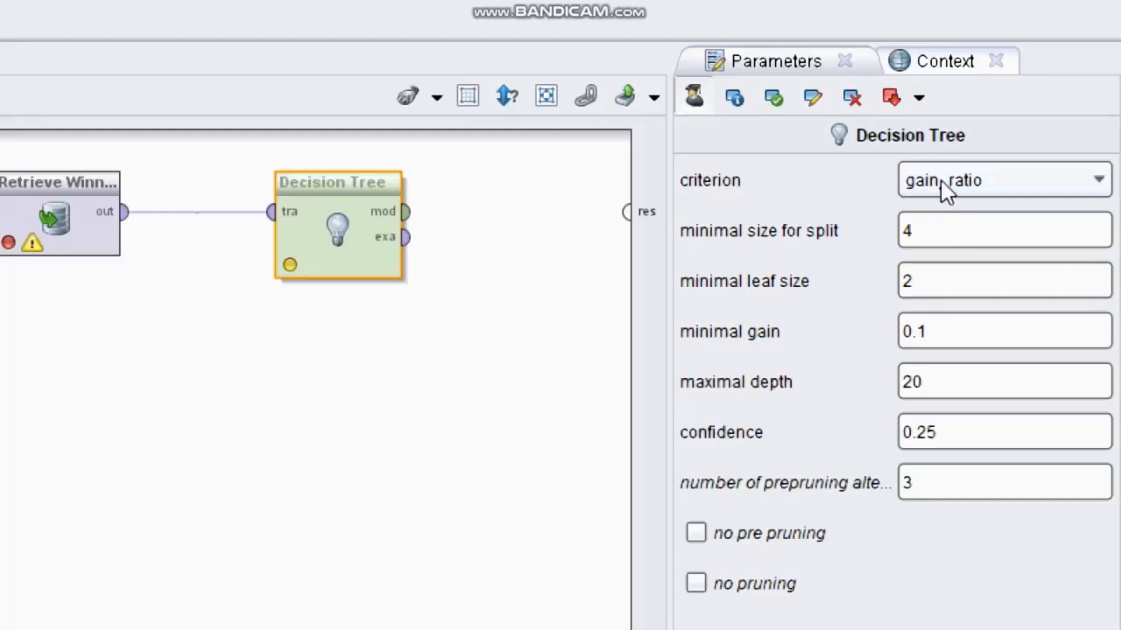
View Decision Tree's criterion options, keep gain_ratio, and set minimal size for split to 2 and minimal leaf size to 1
{"action": "left_click", "coordinate": [1006, 194]}
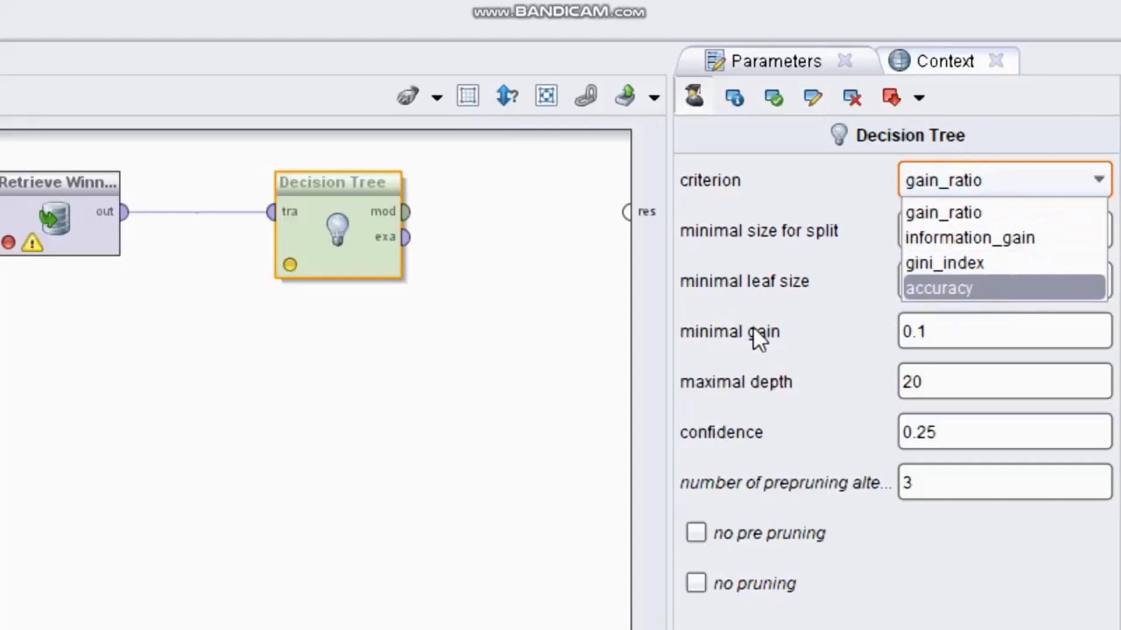
{"action": "left_click", "coordinate": [774, 334]}
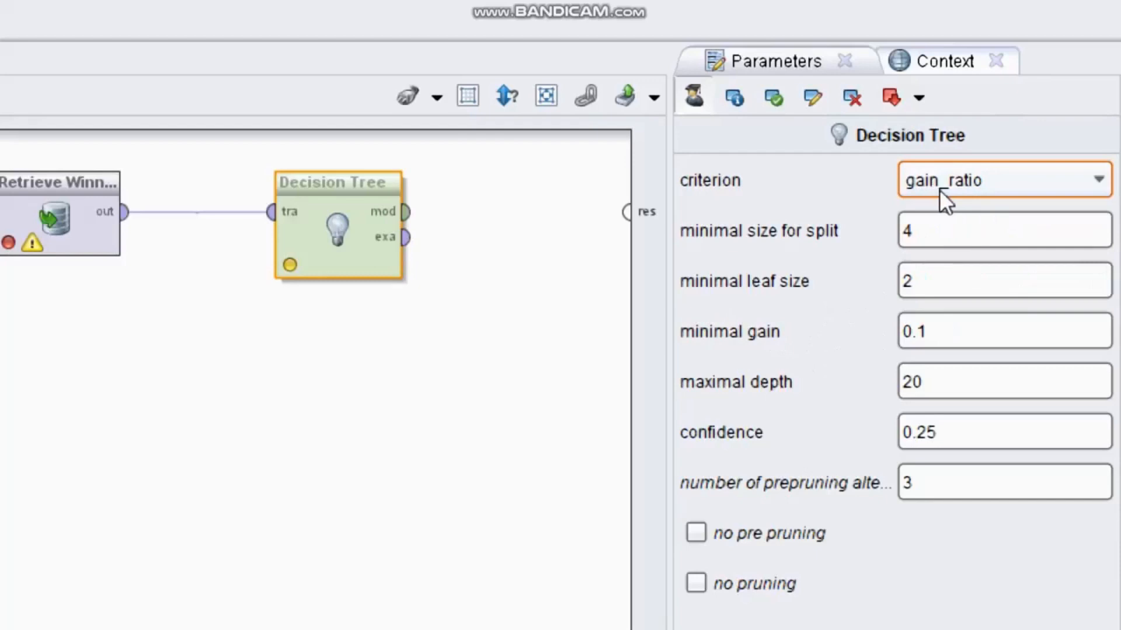
{"action": "left_click", "coordinate": [936, 234]}
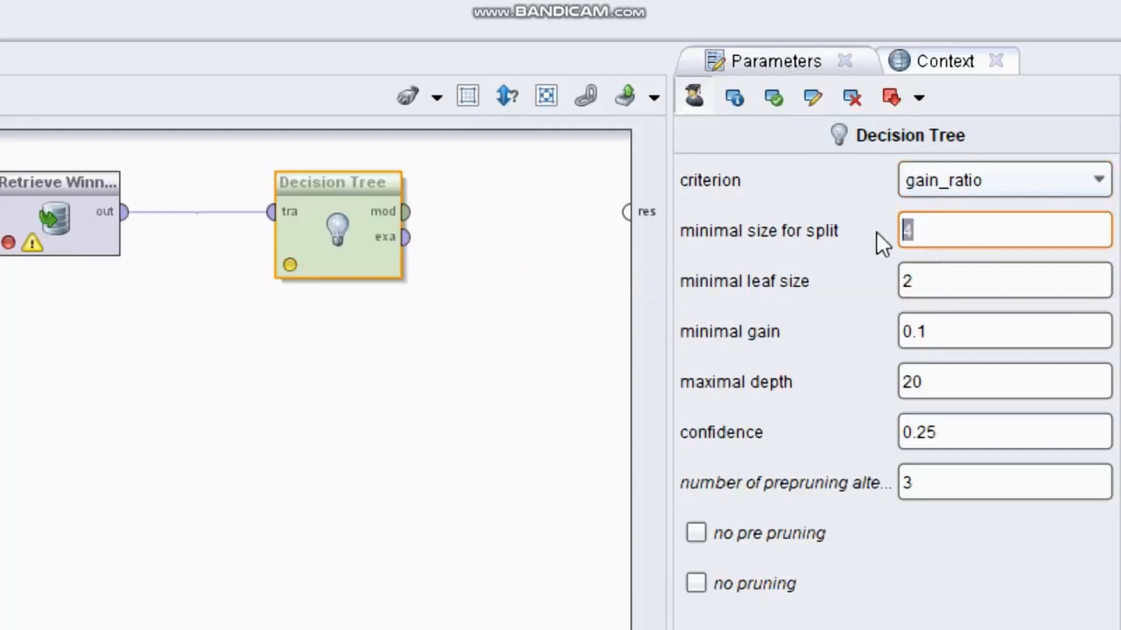
{"action": "type", "text": "2"}
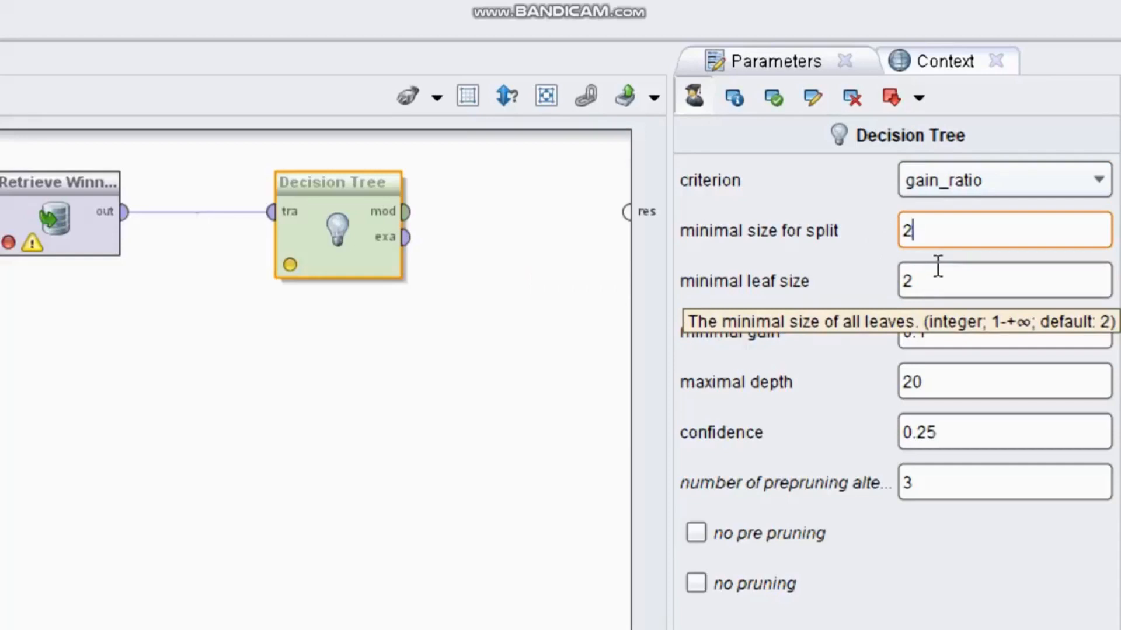
{"action": "left_click_drag", "start_coordinate": [936, 279], "coordinate": [876, 295]}
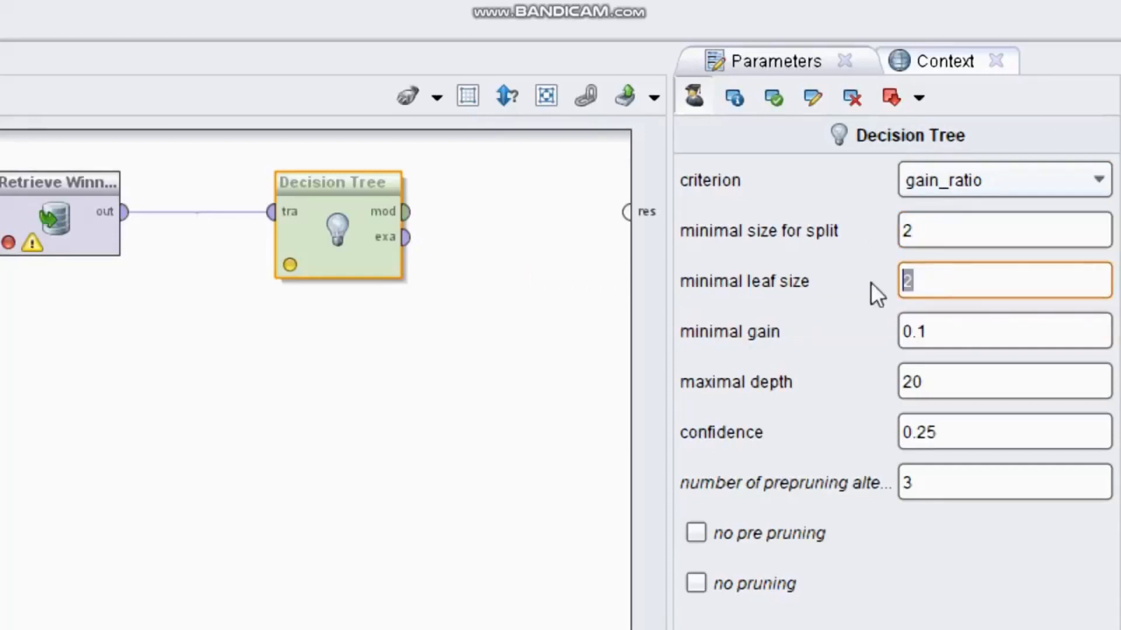
{"action": "type", "text": "1"}
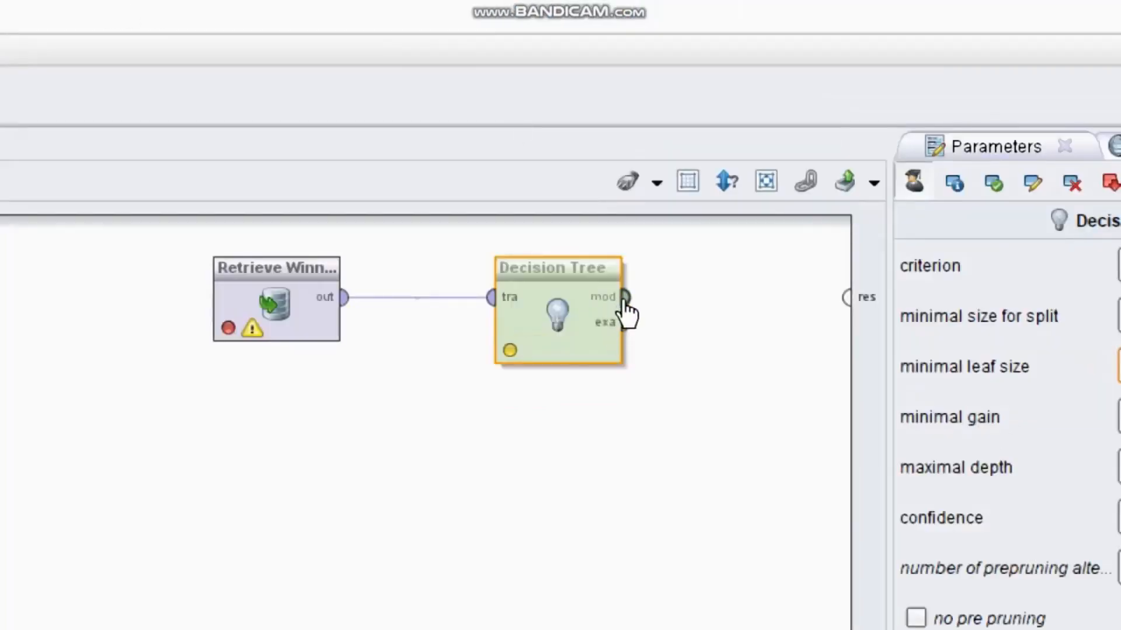
Connect Decision Tree's model output to the process result and run the process
{"action": "left_click_drag", "start_coordinate": [625, 299], "coordinate": [848, 299]}
{"action": "left_click", "coordinate": [847, 300]}
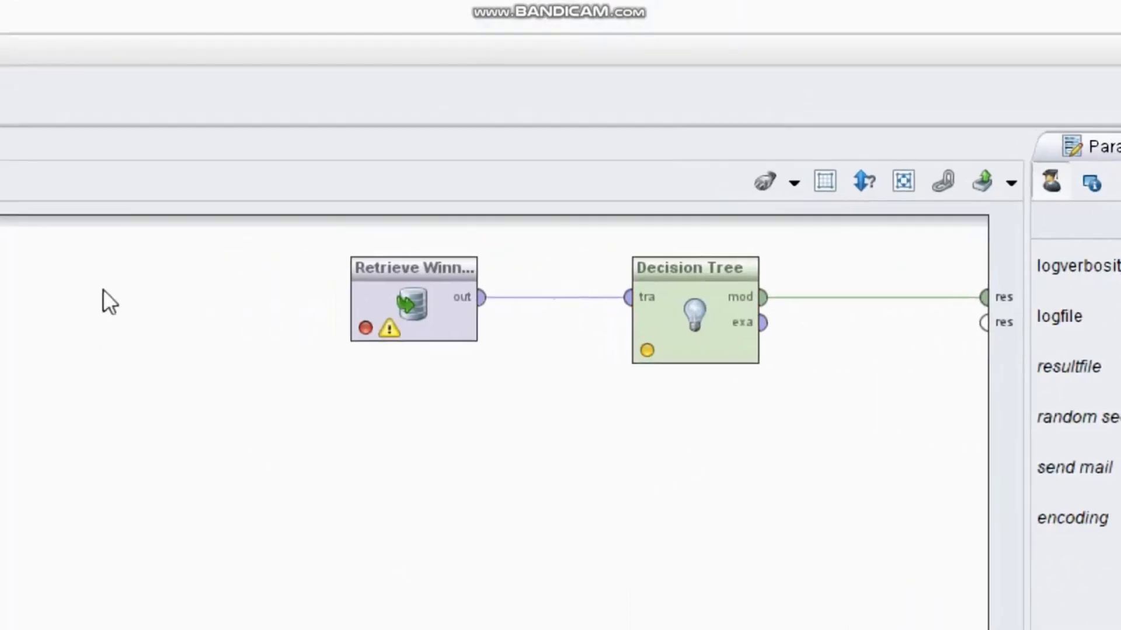
{"action": "left_click", "coordinate": [6, 95]}
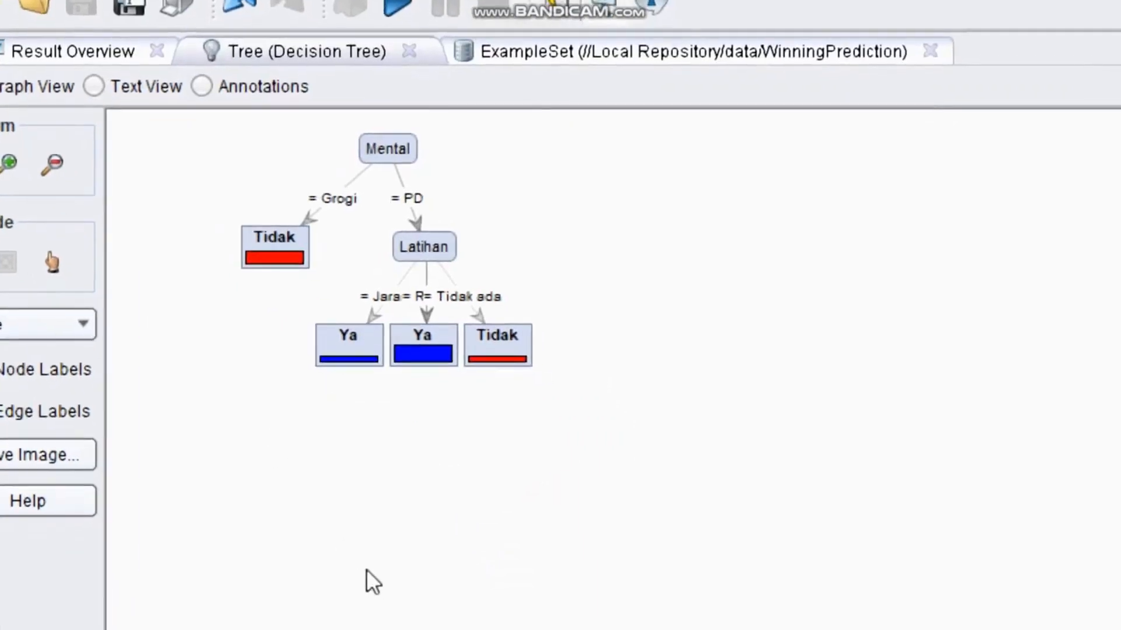
Enlarge and recentre the resulting decision tree graph to examine its nodes, branches and leaves
{"action": "scroll", "coordinate": [593, 370], "scroll_direction": "up", "scroll_amount": 3}
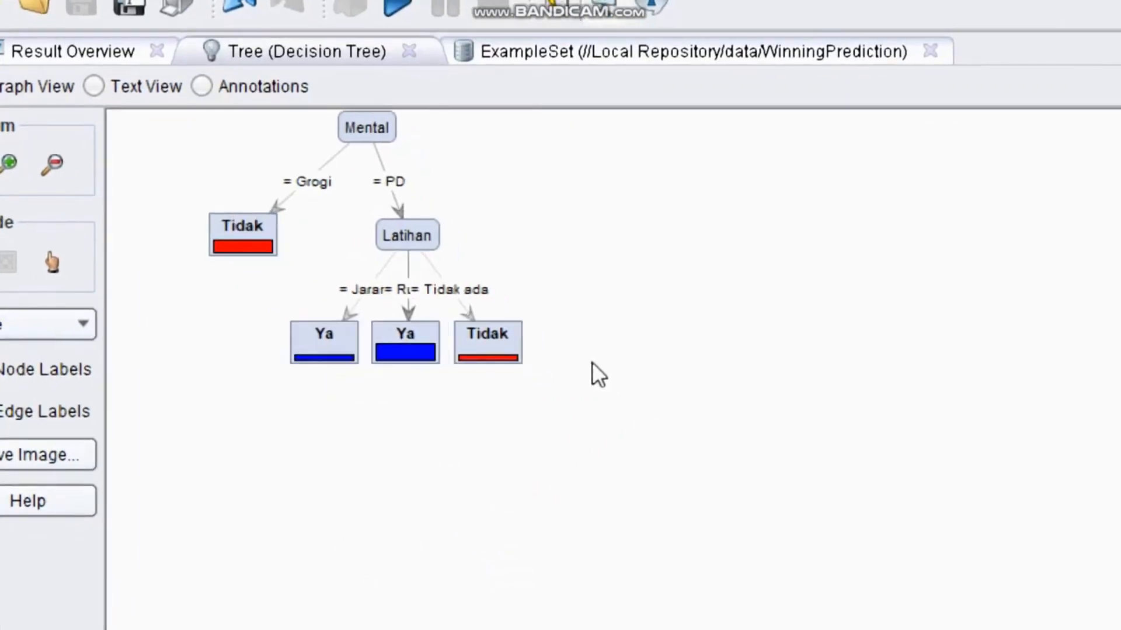
{"action": "left_click_drag", "start_coordinate": [369, 265], "coordinate": [571, 456]}
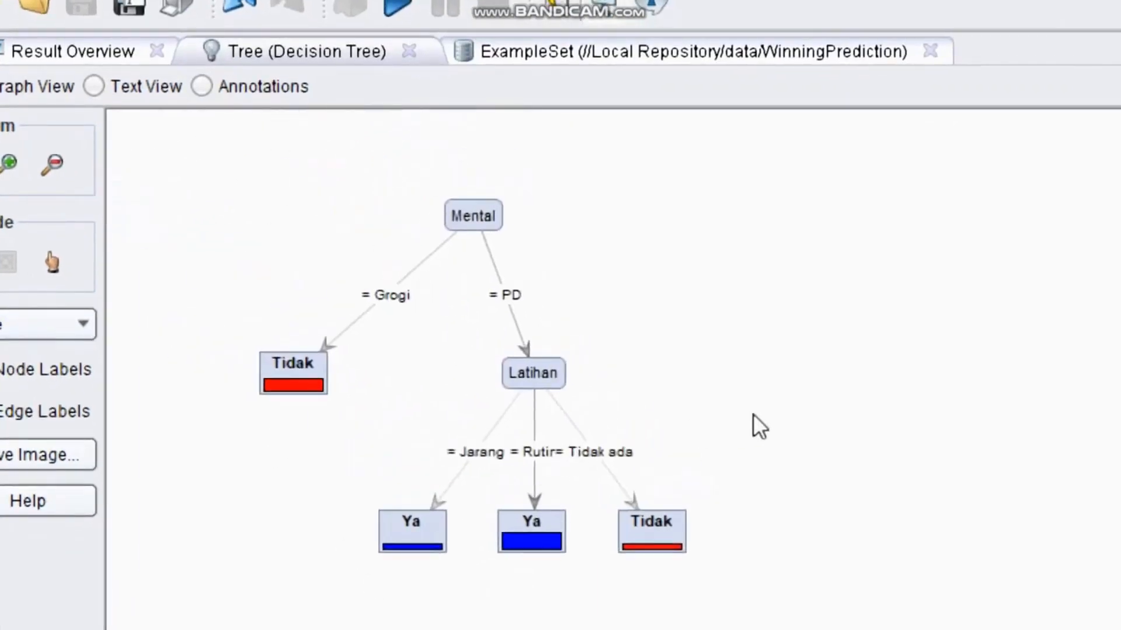
{"action": "scroll", "coordinate": [755, 413], "scroll_direction": "up", "scroll_amount": 2}
{"action": "left_click_drag", "start_coordinate": [480, 352], "coordinate": [568, 373]}
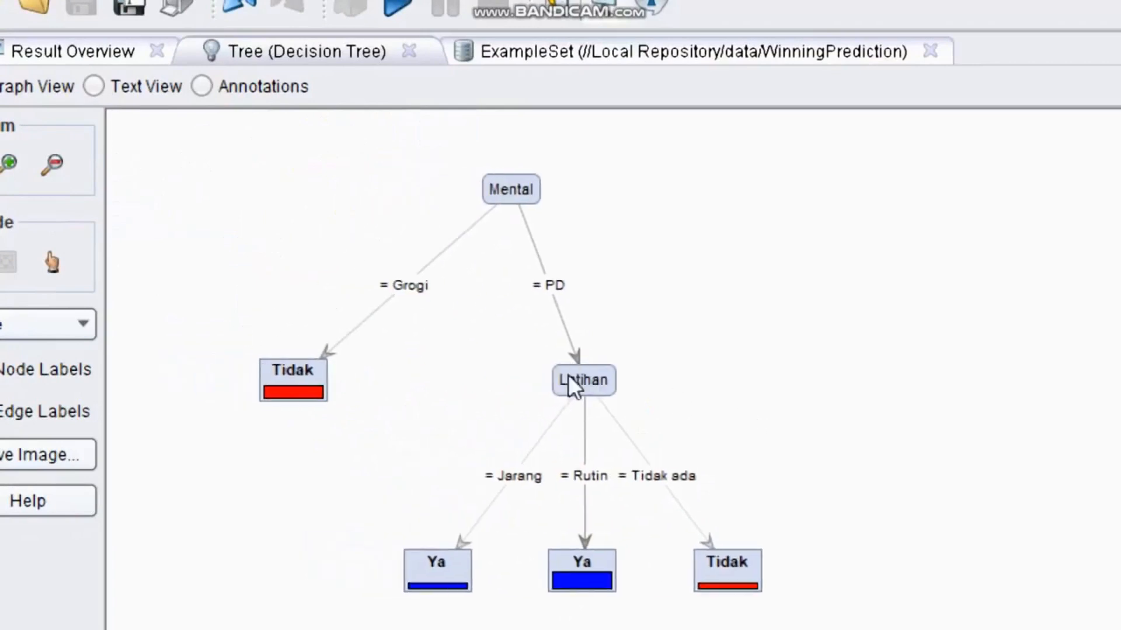
{"action": "mouse_move", "coordinate": [571, 375]}
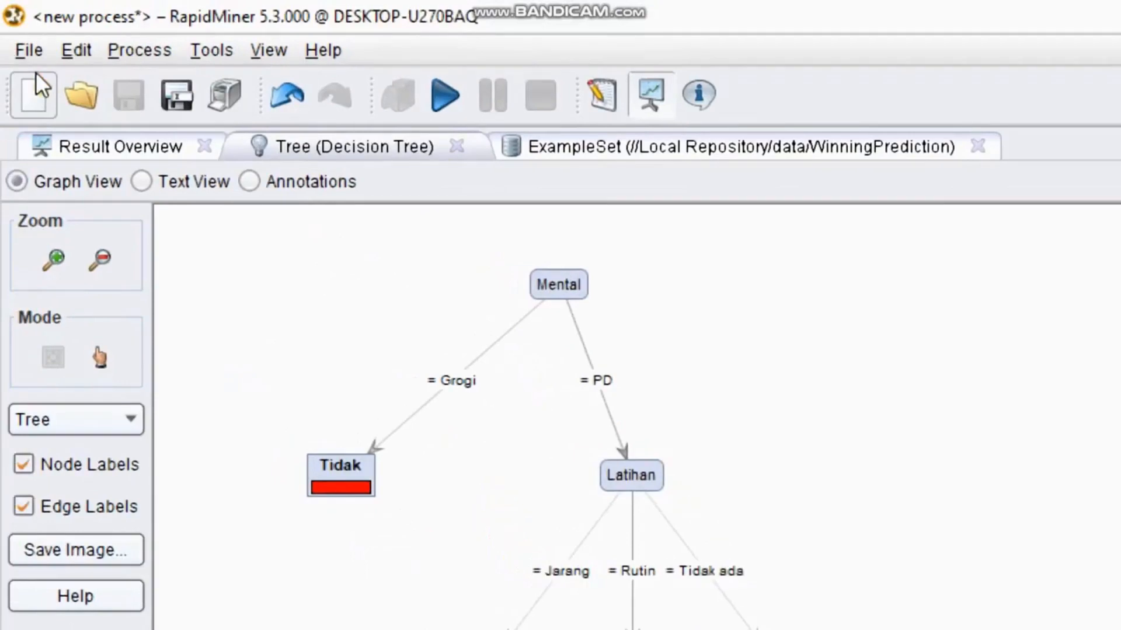
Return to the Design perspective and delete the WinningPrediction retrieve operator and Decision Tree from the main process
{"action": "key", "text": "F8"}
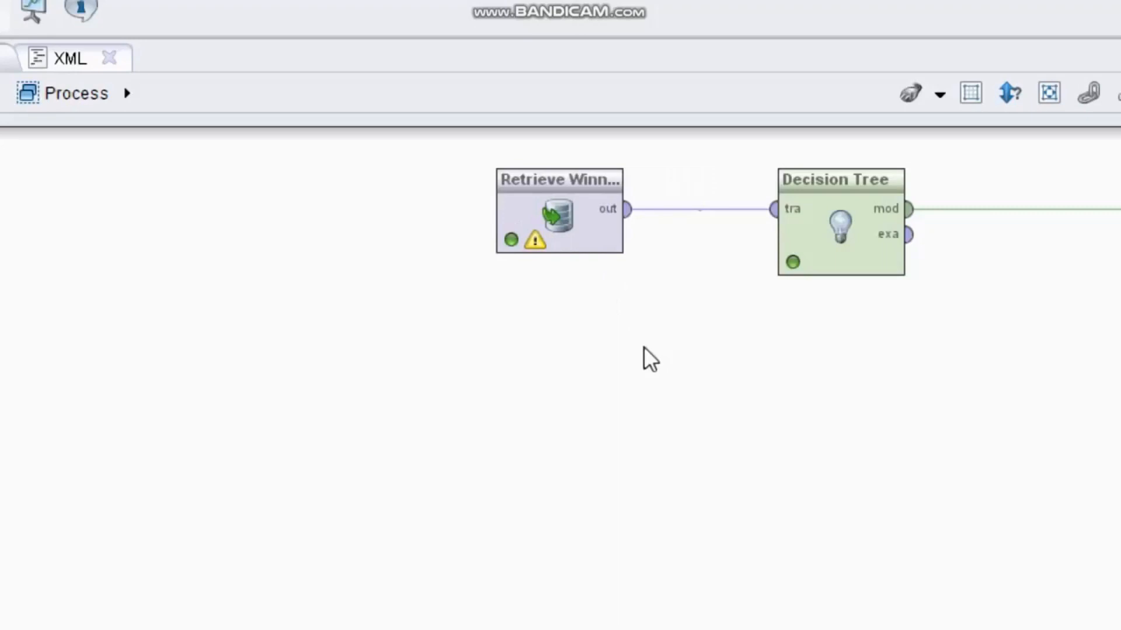
{"action": "left_click", "coordinate": [551, 216]}
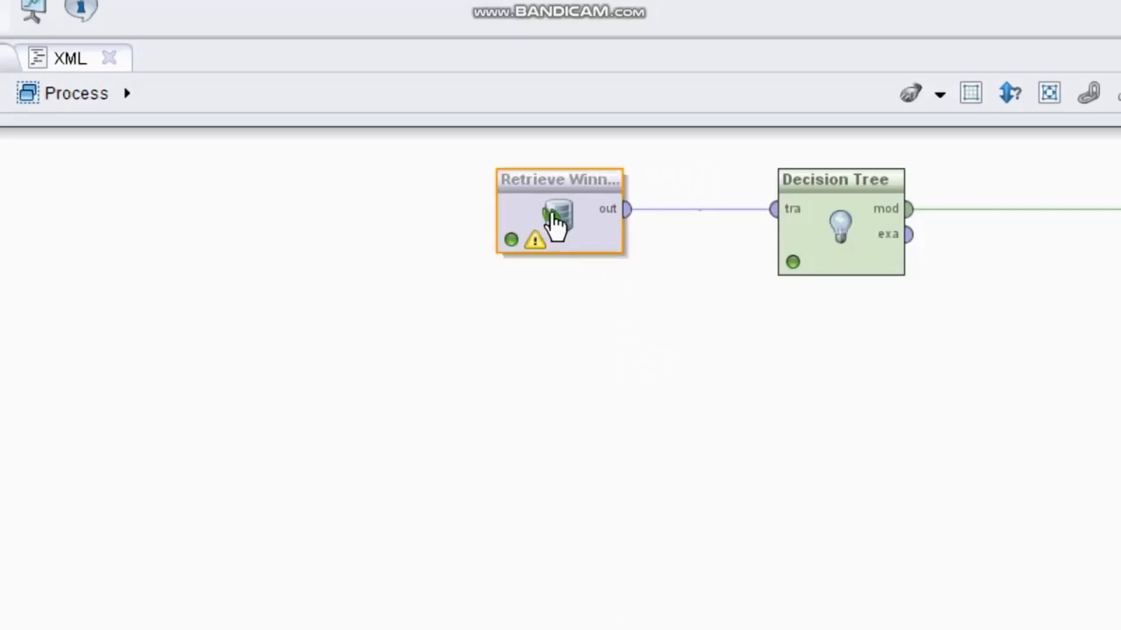
{"action": "key", "text": "Delete"}
{"action": "left_click", "coordinate": [849, 233]}
{"action": "key", "text": "Delete"}
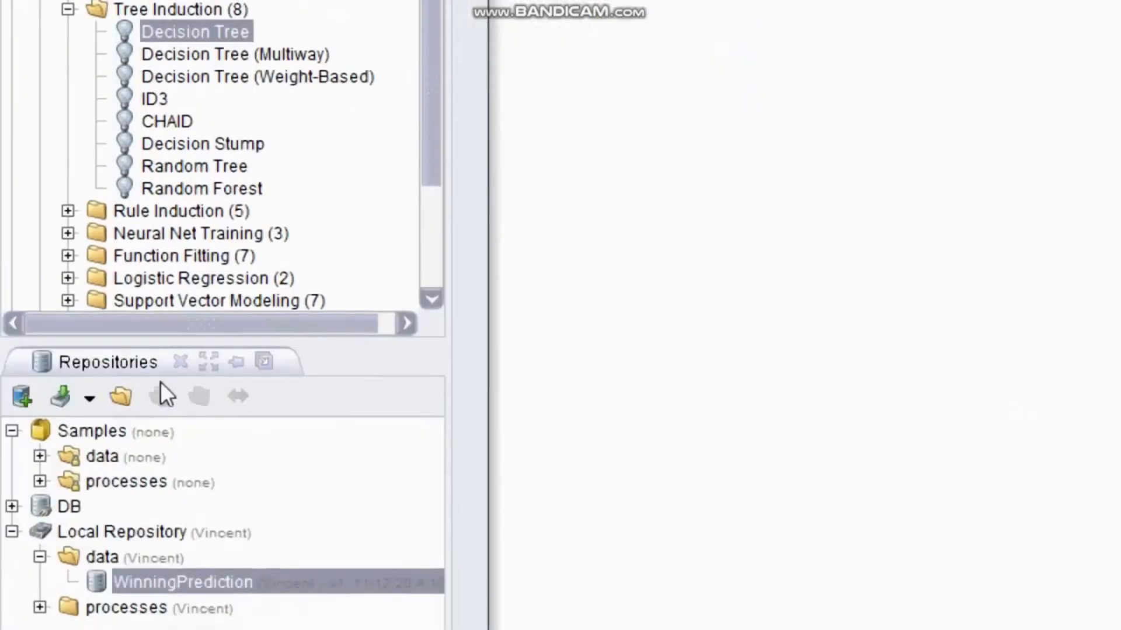
Start an Excel import of Nasdaq.xls, accepting the selected cells and keeping the first row annotated as attribute names
{"action": "left_click", "coordinate": [91, 402]}
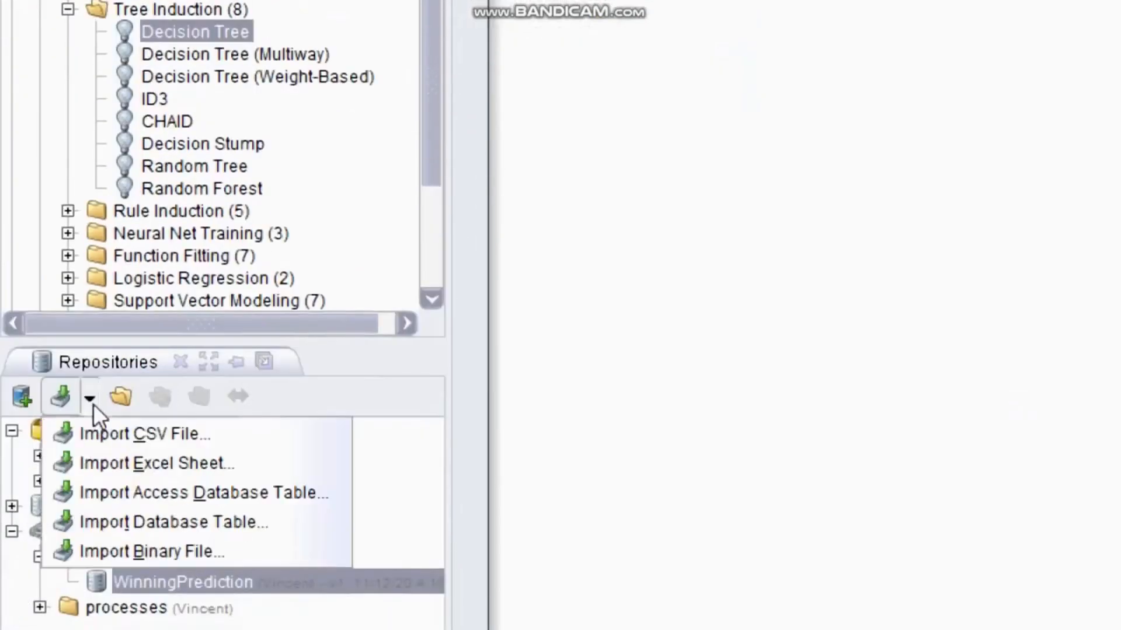
{"action": "left_click", "coordinate": [176, 463]}
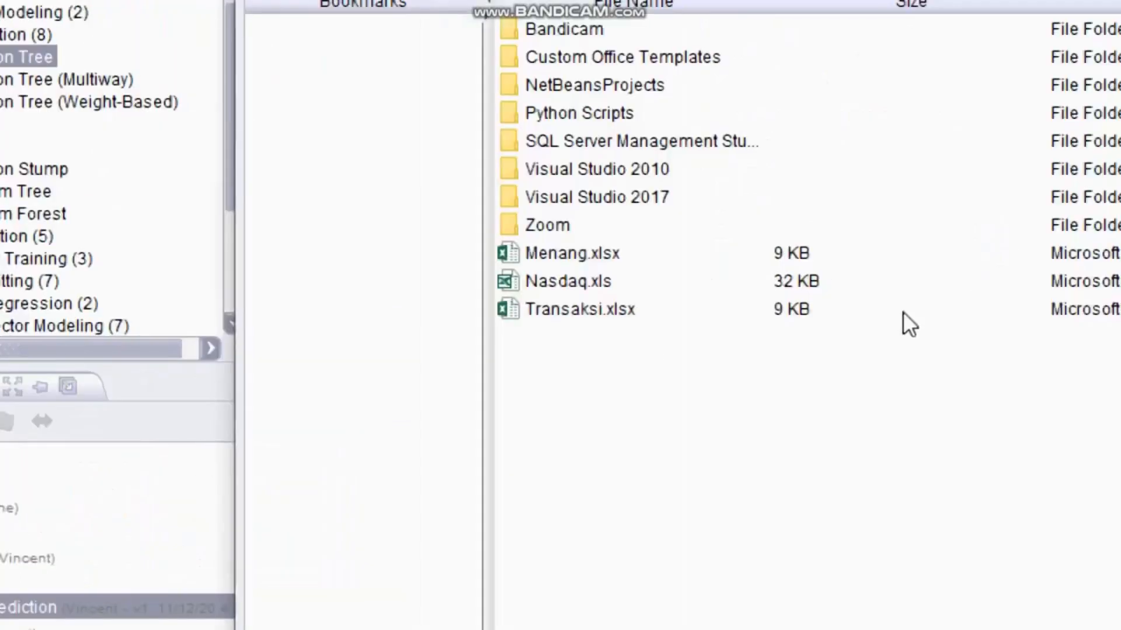
{"action": "left_click", "coordinate": [603, 289]}
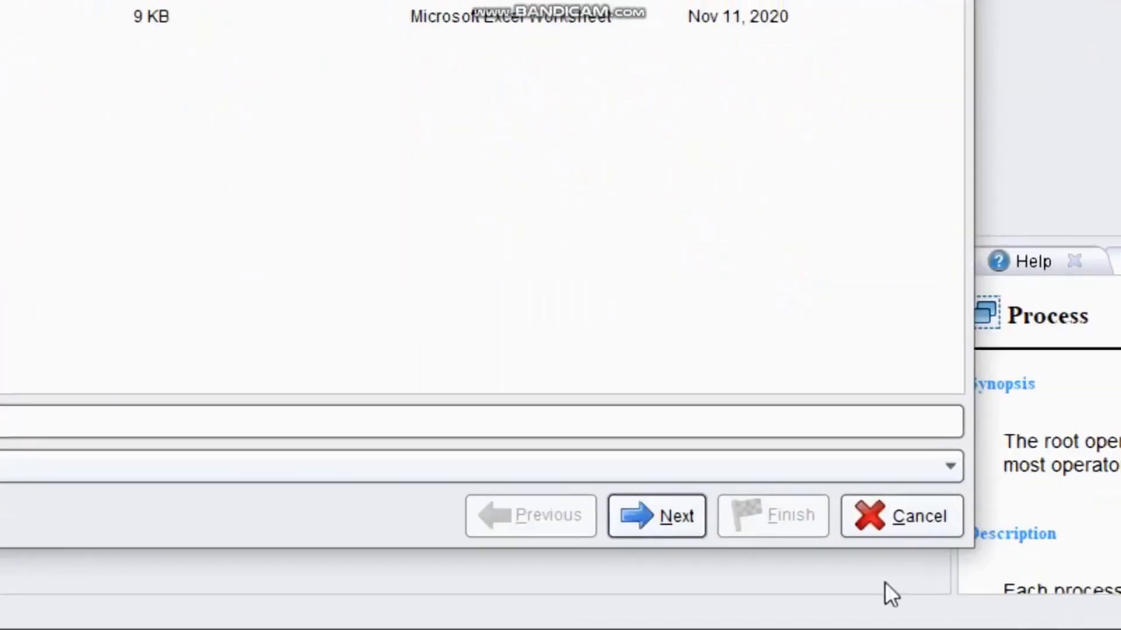
{"action": "left_click", "coordinate": [627, 518]}
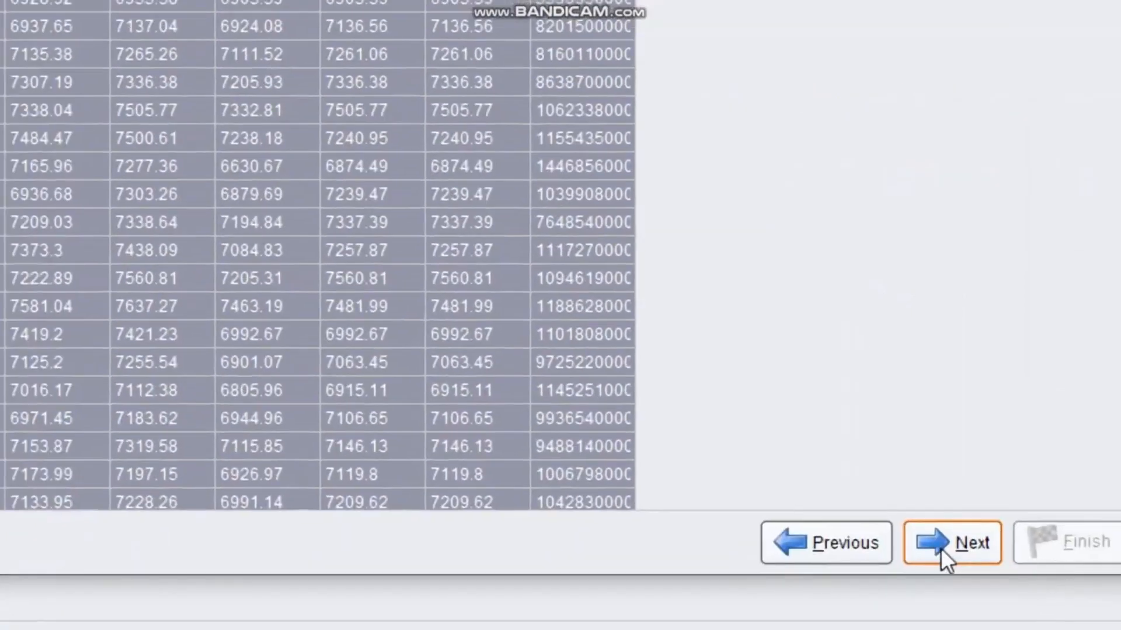
{"action": "left_click", "coordinate": [940, 548]}
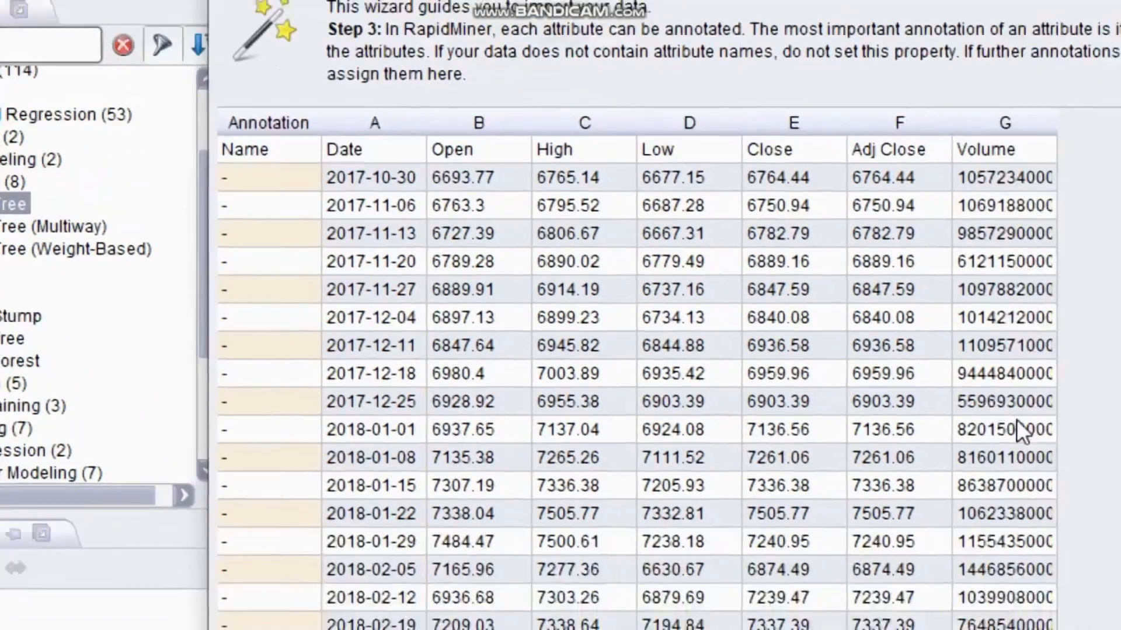
{"action": "left_click", "coordinate": [1047, 541]}
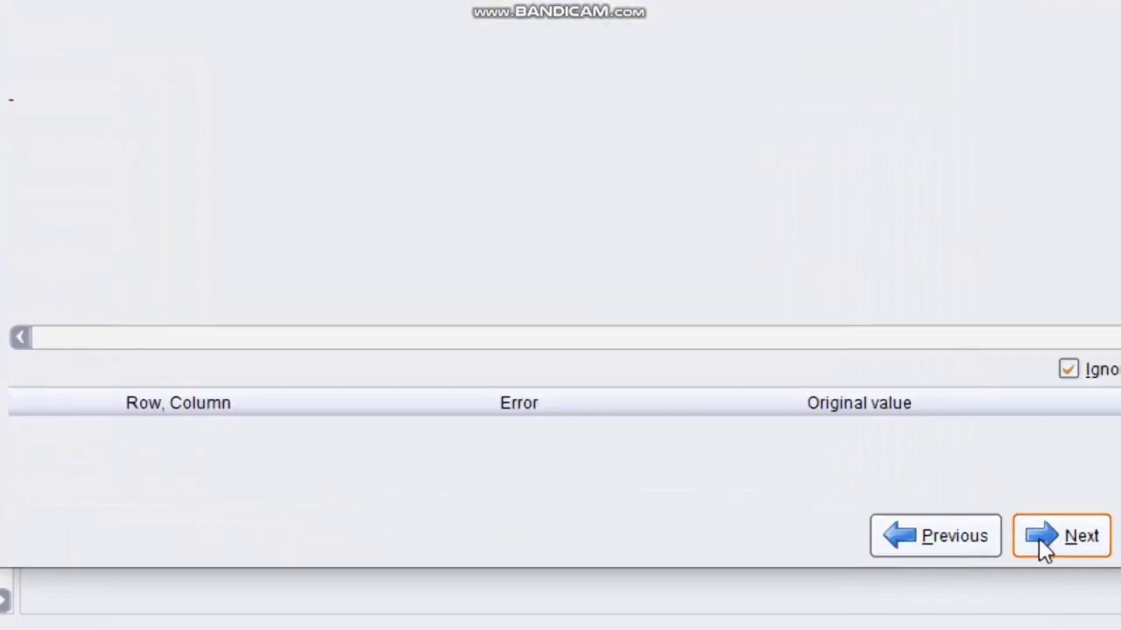
Guess the value types for the imported columns, and set High and Close to numeric
{"action": "left_click", "coordinate": [579, 37]}
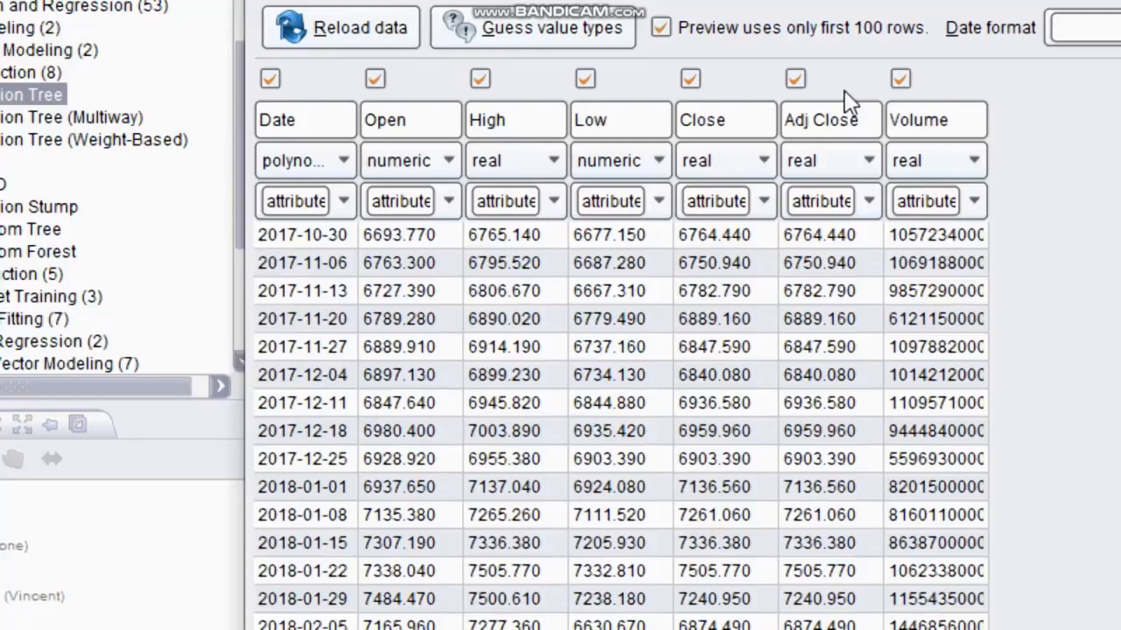
{"action": "left_click", "coordinate": [517, 164]}
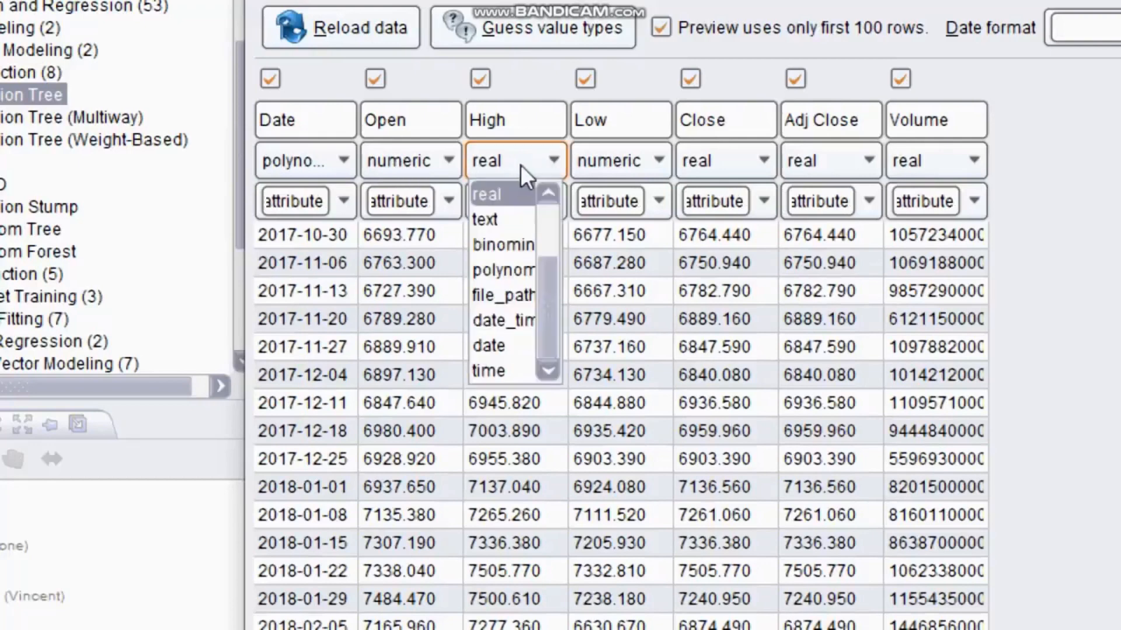
{"action": "left_click_drag", "start_coordinate": [545, 300], "coordinate": [554, 247]}
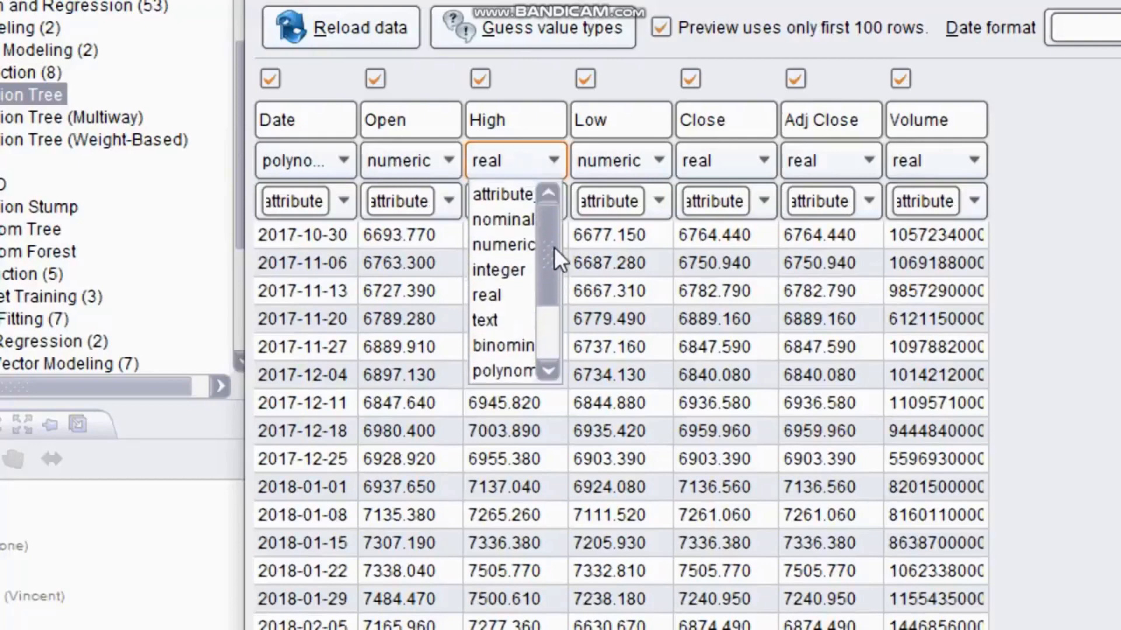
{"action": "left_click", "coordinate": [507, 244]}
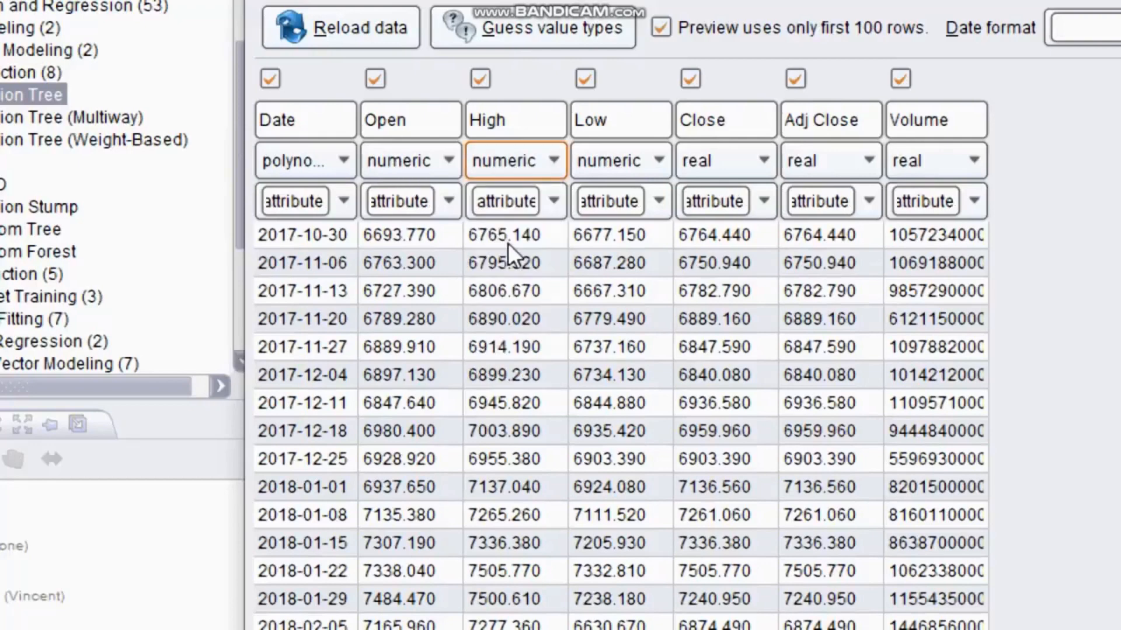
{"action": "left_click", "coordinate": [763, 160]}
{"action": "scroll", "coordinate": [741, 260], "scroll_direction": "up", "scroll_amount": 2}
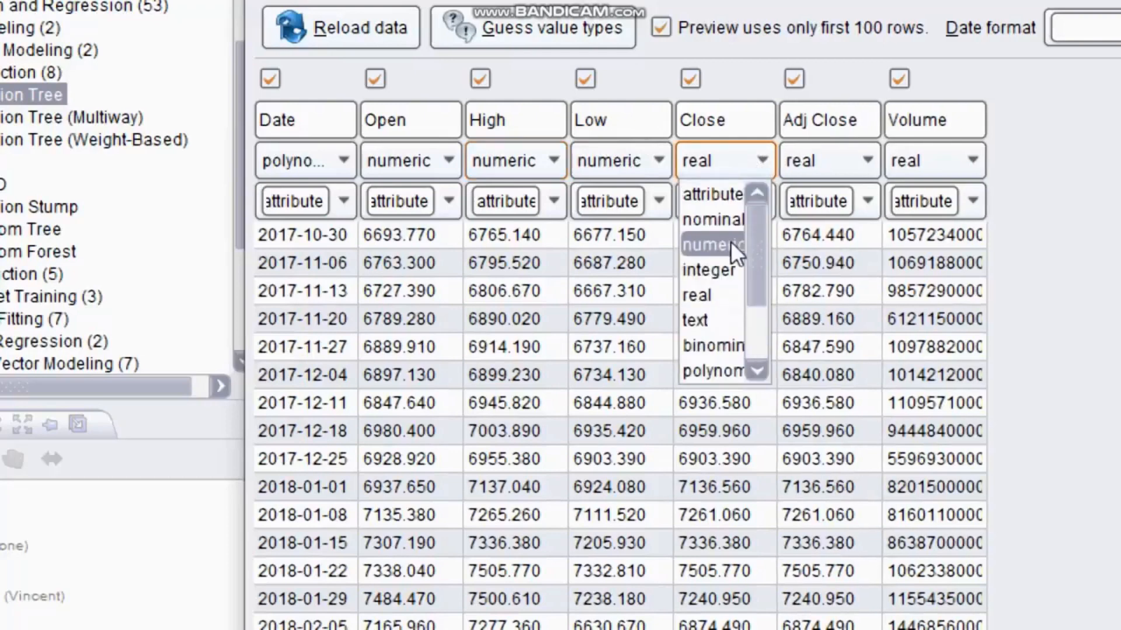
{"action": "left_click", "coordinate": [731, 242]}
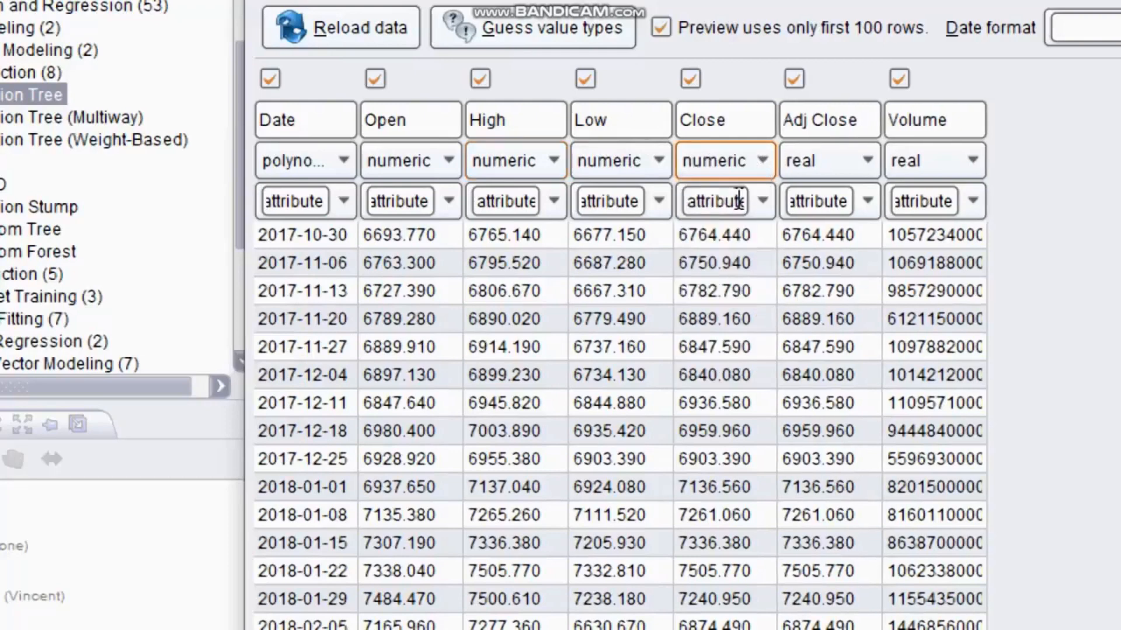
Set the value types of the Adj Close and Volume columns to numeric
{"action": "left_click", "coordinate": [852, 159]}
{"action": "scroll", "coordinate": [855, 257], "scroll_direction": "up", "scroll_amount": 2}
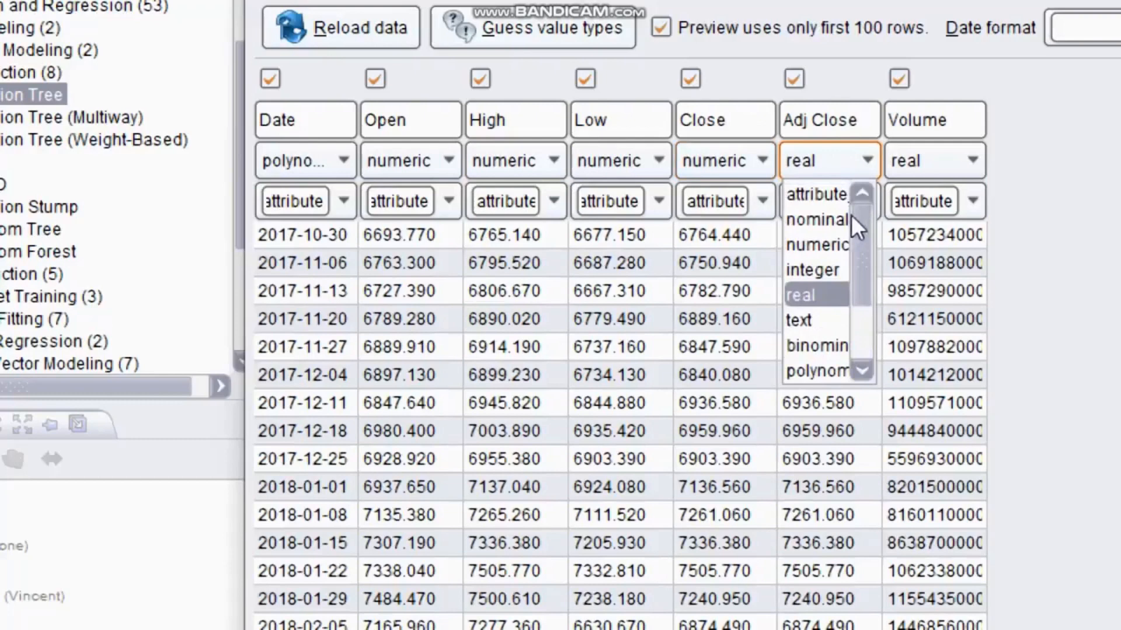
{"action": "left_click", "coordinate": [830, 243]}
{"action": "left_click", "coordinate": [948, 158]}
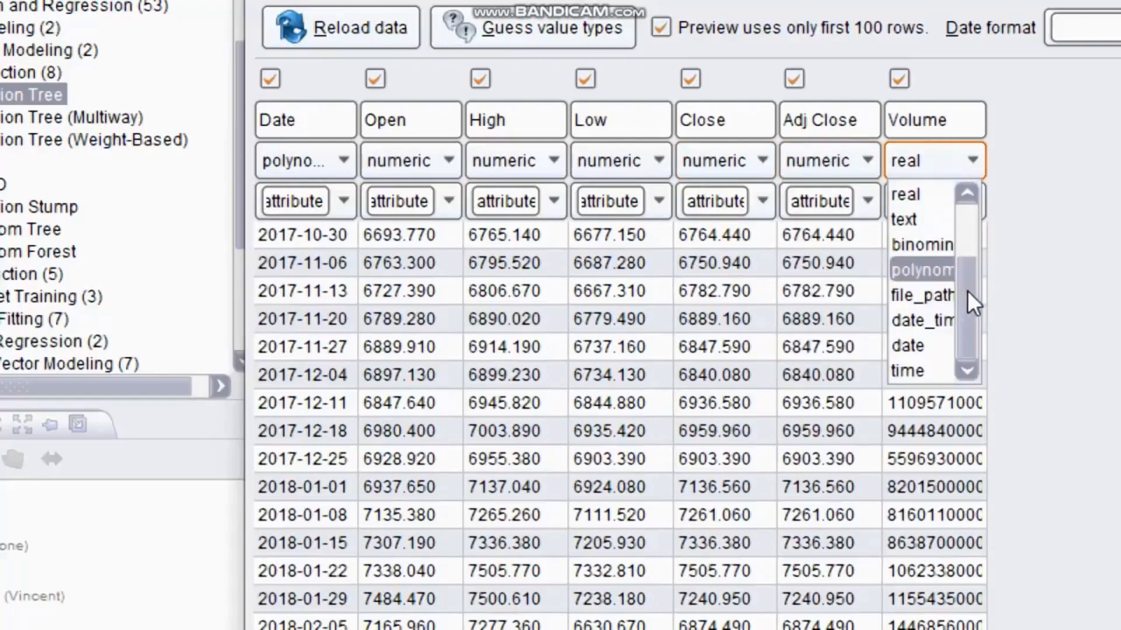
{"action": "left_click_drag", "start_coordinate": [968, 290], "coordinate": [968, 209]}
{"action": "left_click", "coordinate": [935, 250]}
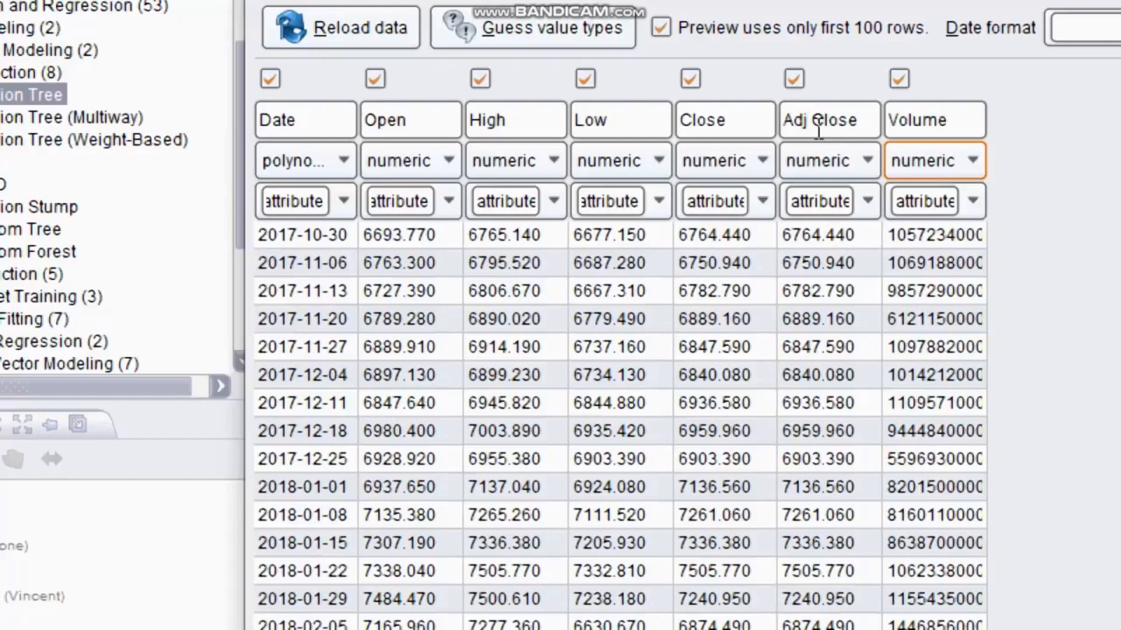
Assign the label role to Adj Close, exclude the Date column, and proceed to the repository location settings
{"action": "left_click", "coordinate": [866, 201]}
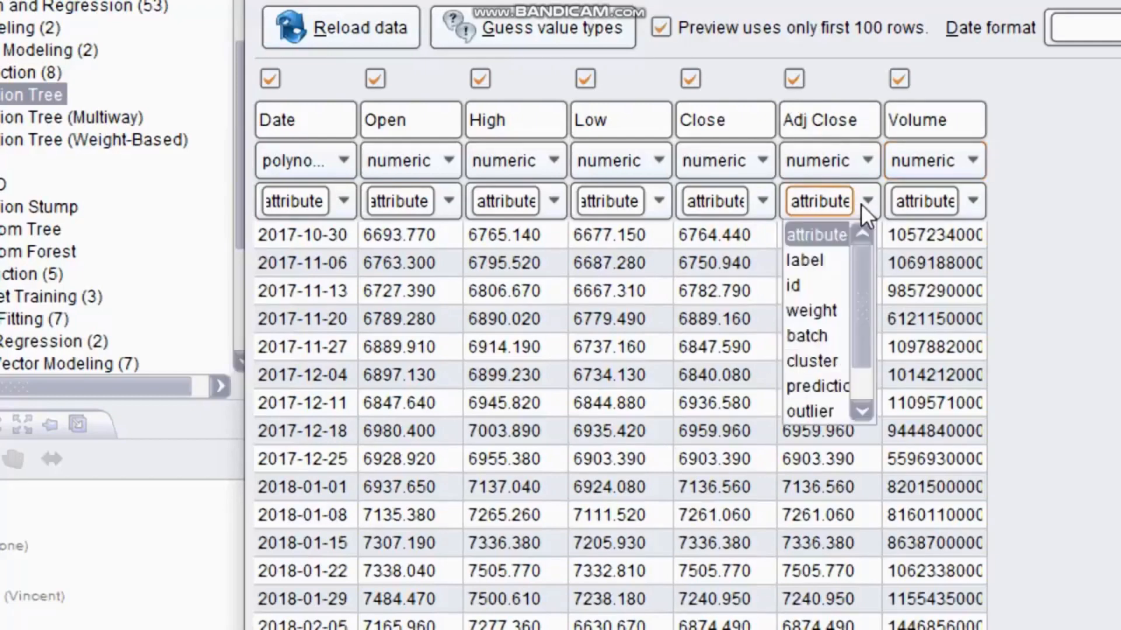
{"action": "left_click", "coordinate": [819, 264]}
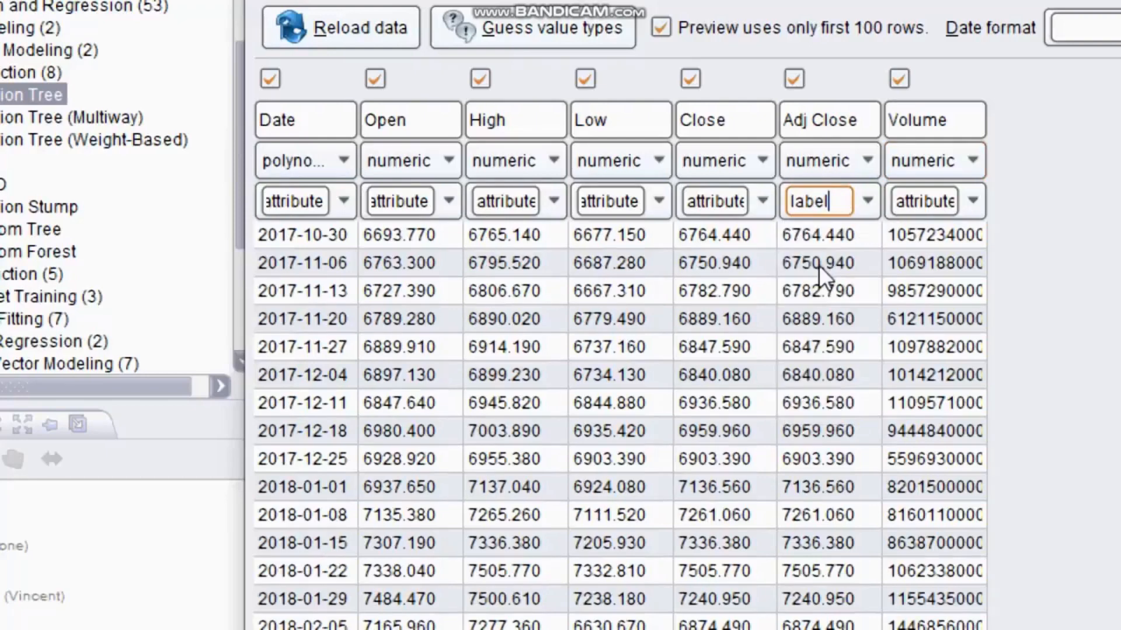
{"action": "left_click", "coordinate": [269, 79]}
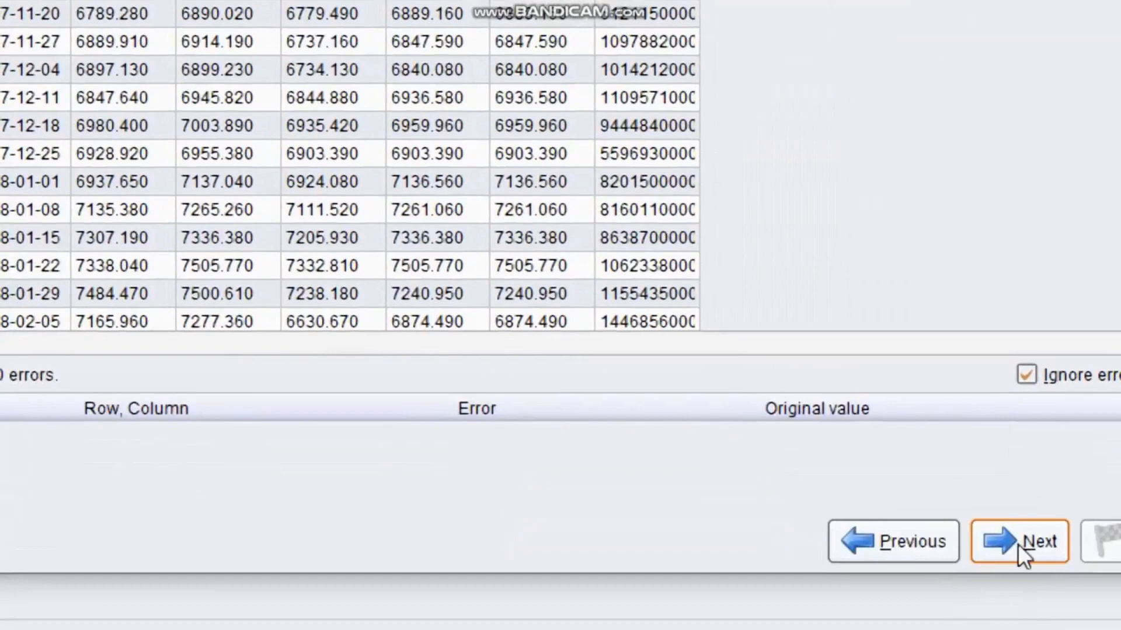
{"action": "left_click", "coordinate": [1018, 628]}
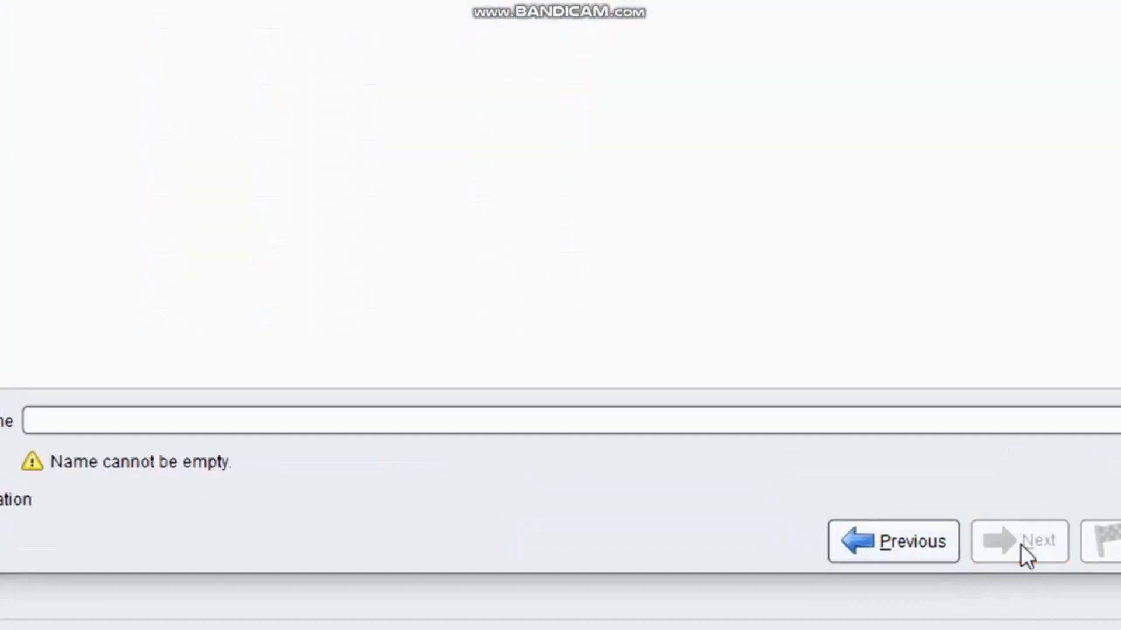
Store the imported data as Saham in the Local Repository's data folder and finish the import
{"action": "left_click", "coordinate": [454, 234]}
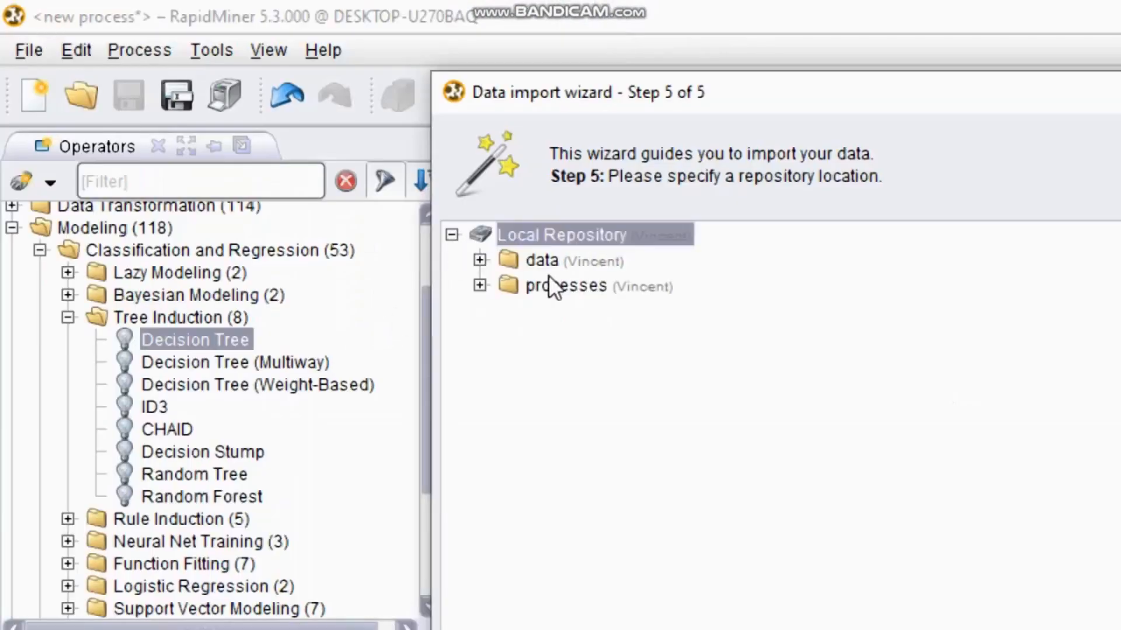
{"action": "left_click", "coordinate": [541, 265]}
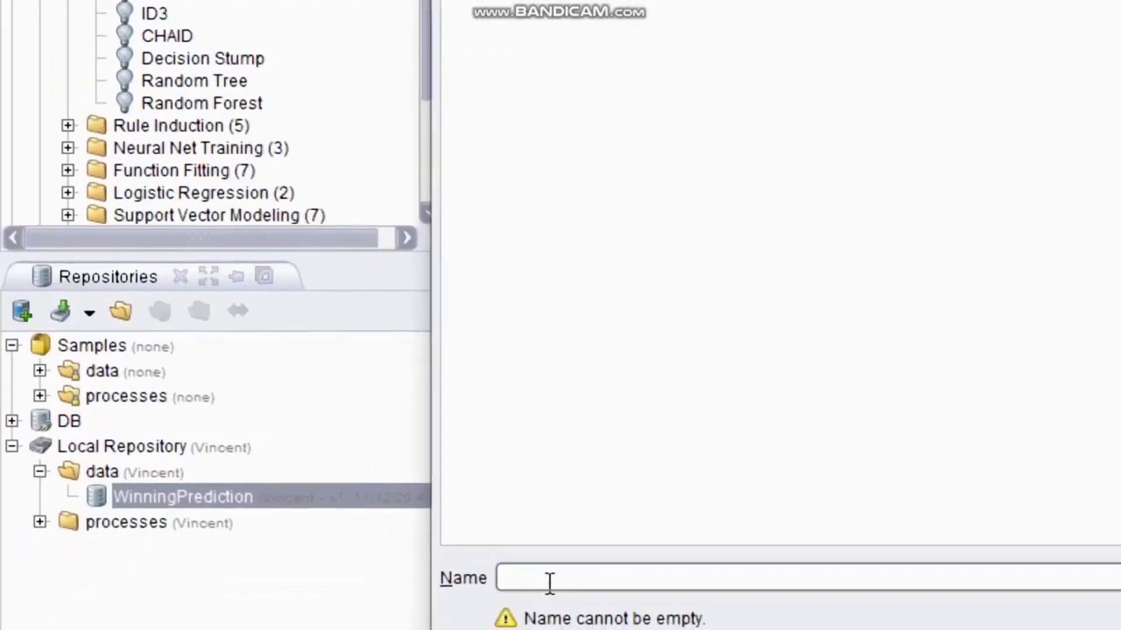
{"action": "left_click", "coordinate": [548, 583]}
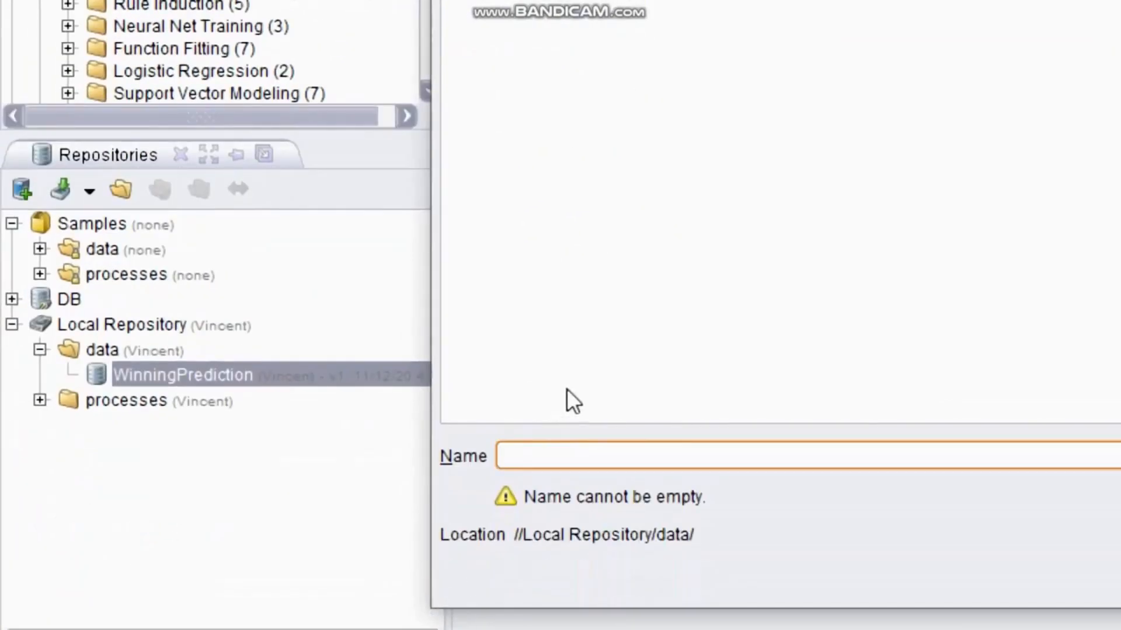
{"action": "type", "text": "Sha"}
{"action": "key", "text": "BackSpace"}
{"action": "key", "text": "BackSpace"}
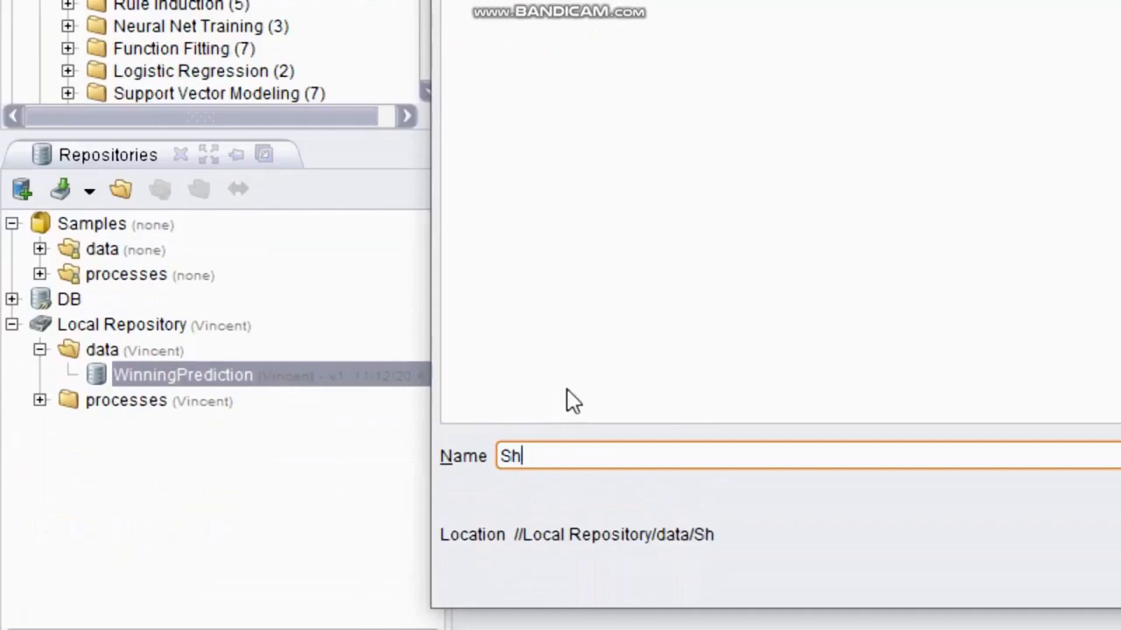
{"action": "type", "text": "aham"}
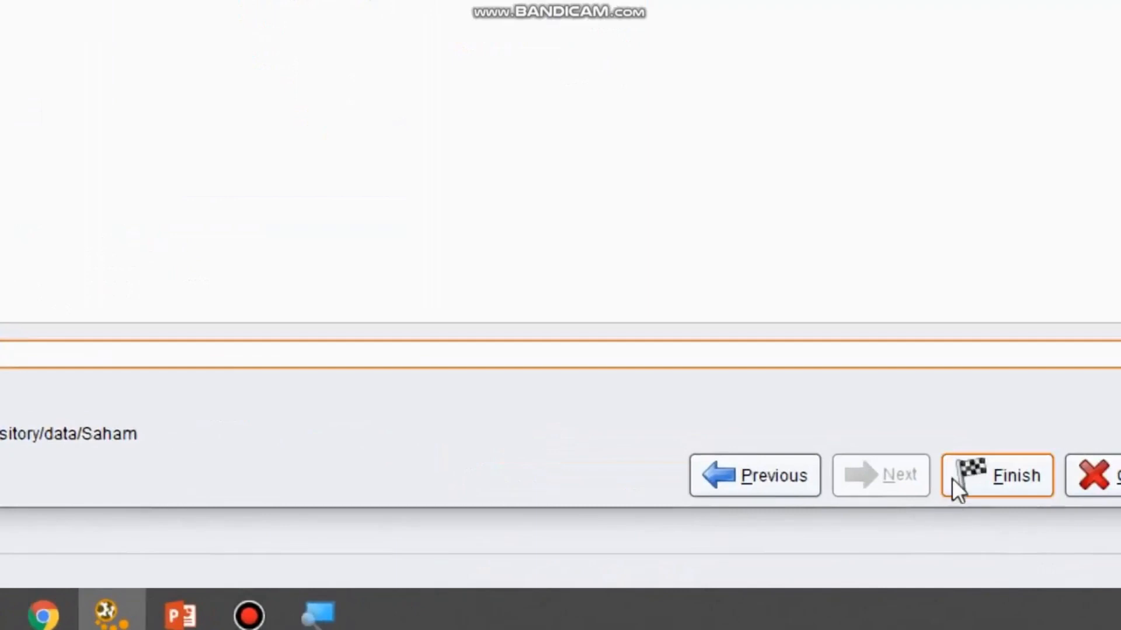
{"action": "left_click", "coordinate": [978, 471]}
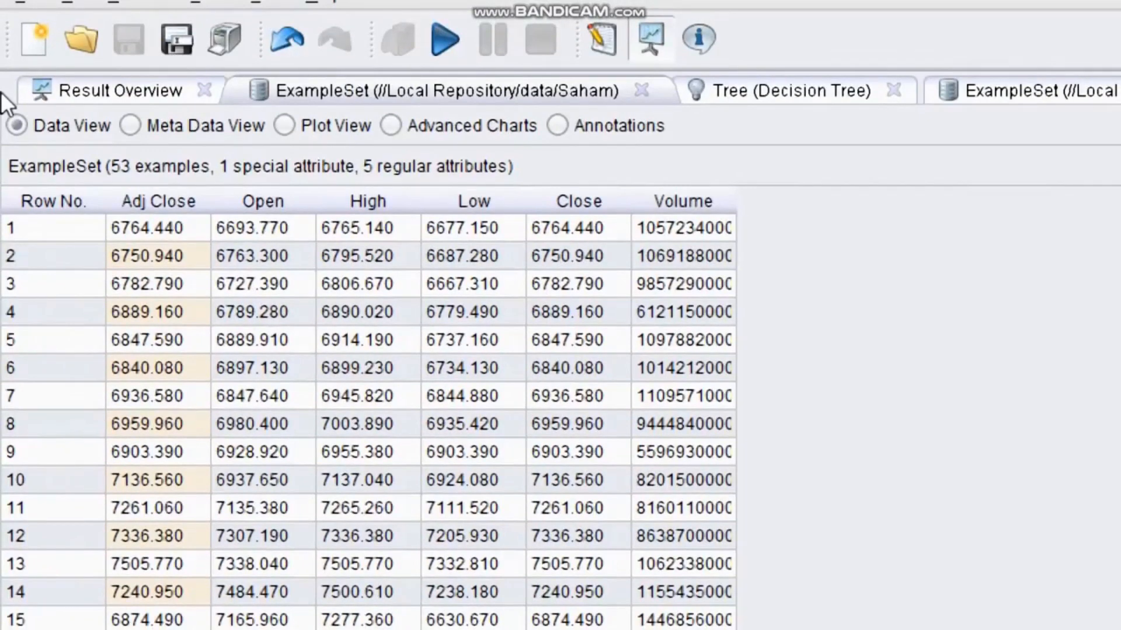
Return to the Design perspective and place a retrieve operator for the Saham data in the main process
{"action": "key", "text": "F8"}
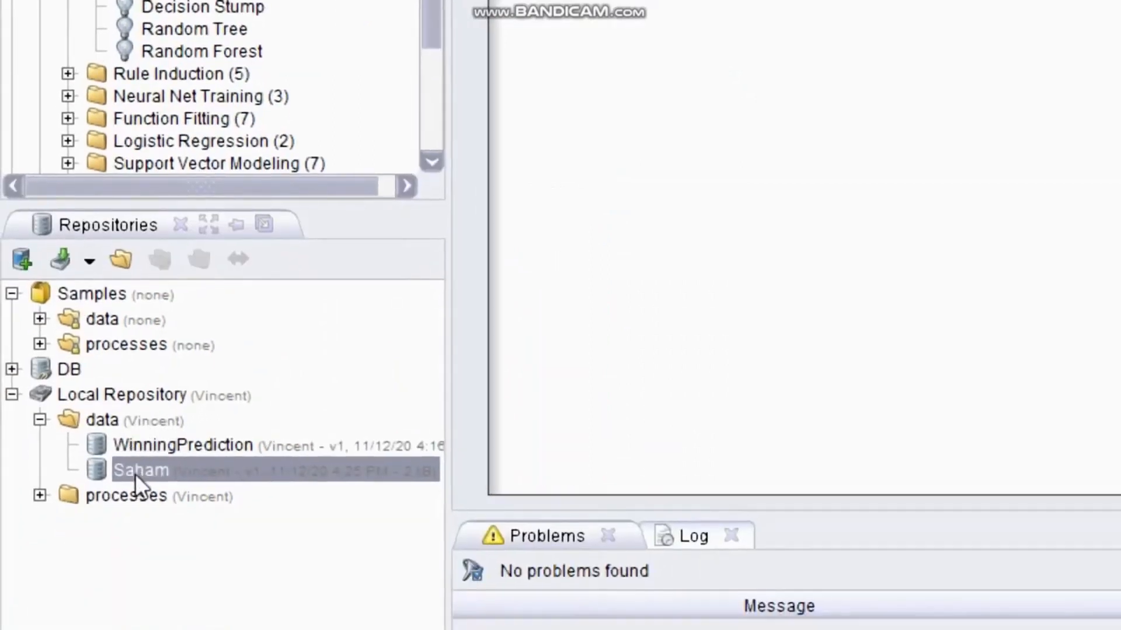
{"action": "left_click_drag", "start_coordinate": [135, 473], "coordinate": [845, 88]}
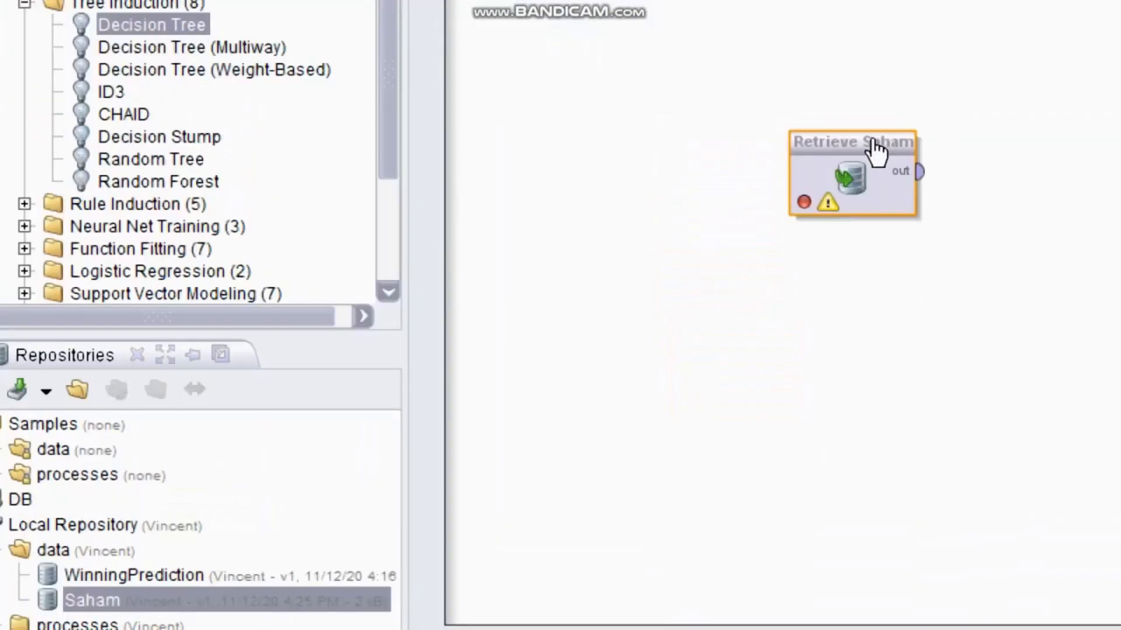
{"action": "left_click_drag", "start_coordinate": [754, 338], "coordinate": [1070, 337]}
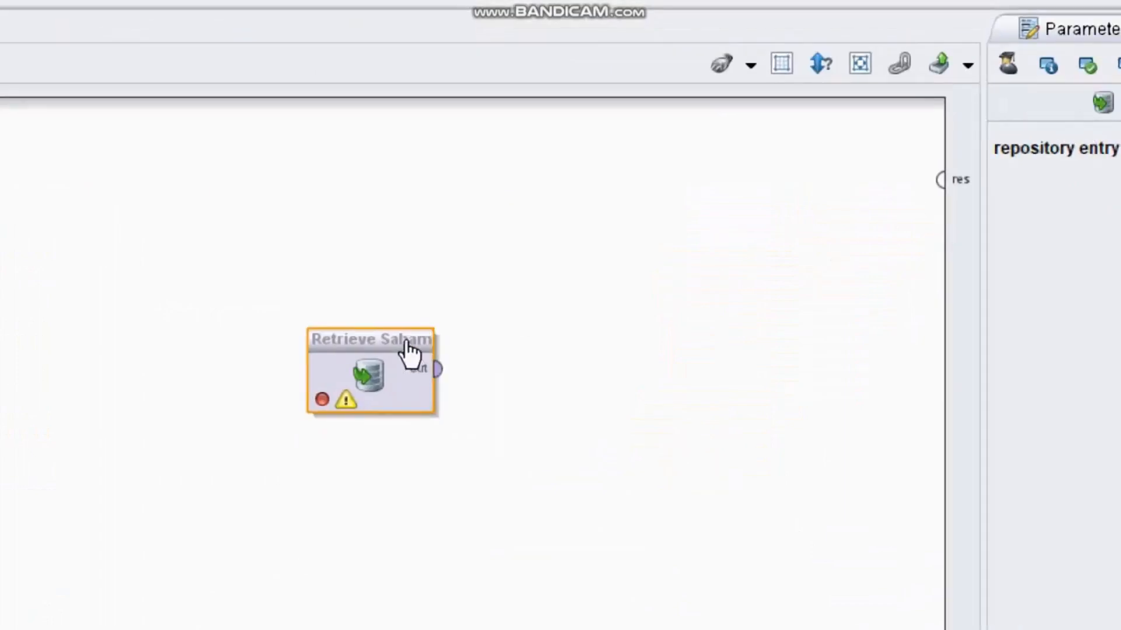
{"action": "left_click_drag", "start_coordinate": [1017, 164], "coordinate": [1112, 105]}
{"action": "left_click_drag", "start_coordinate": [486, 278], "coordinate": [579, 278]}
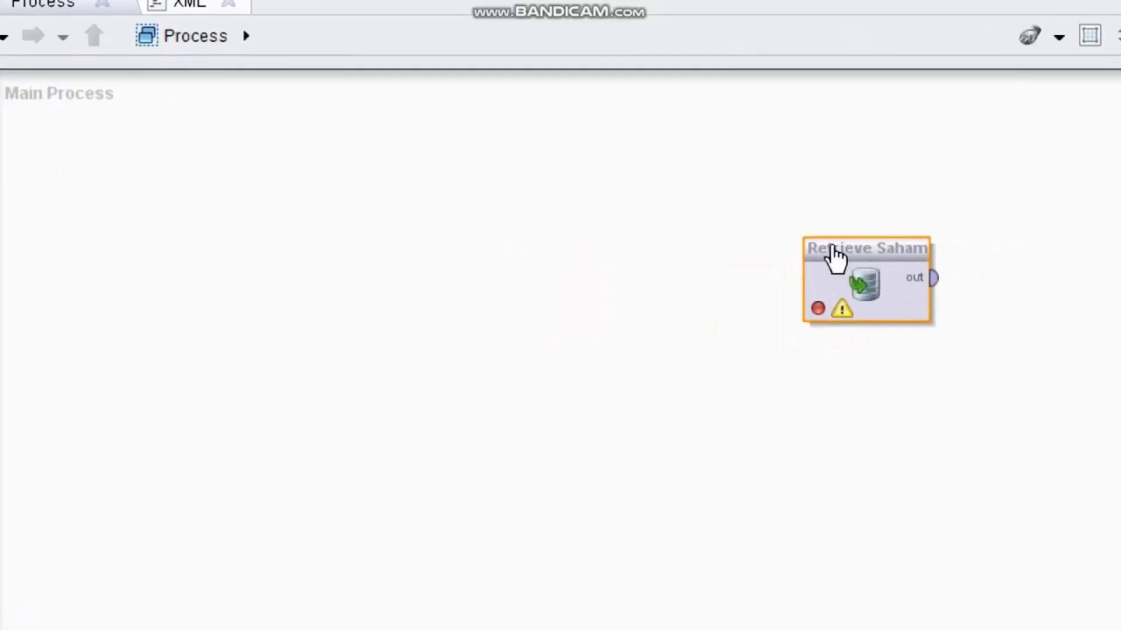
{"action": "left_click_drag", "start_coordinate": [833, 255], "coordinate": [763, 250]}
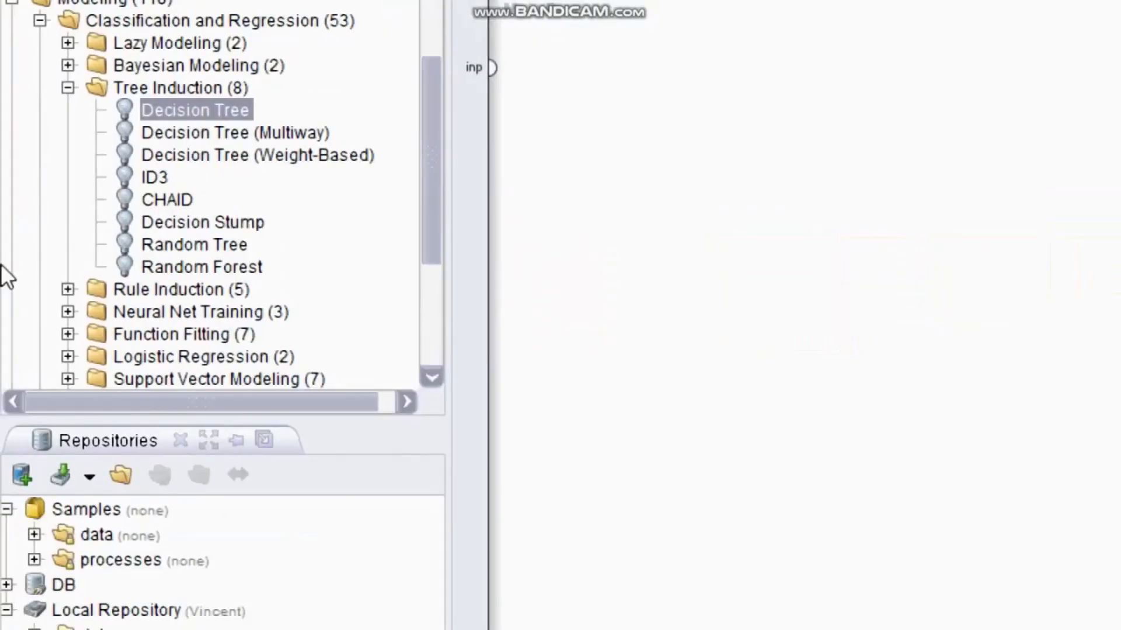
Find the Neural Net operator under Neural Net Training and add it to the main process
{"action": "left_click", "coordinate": [68, 89]}
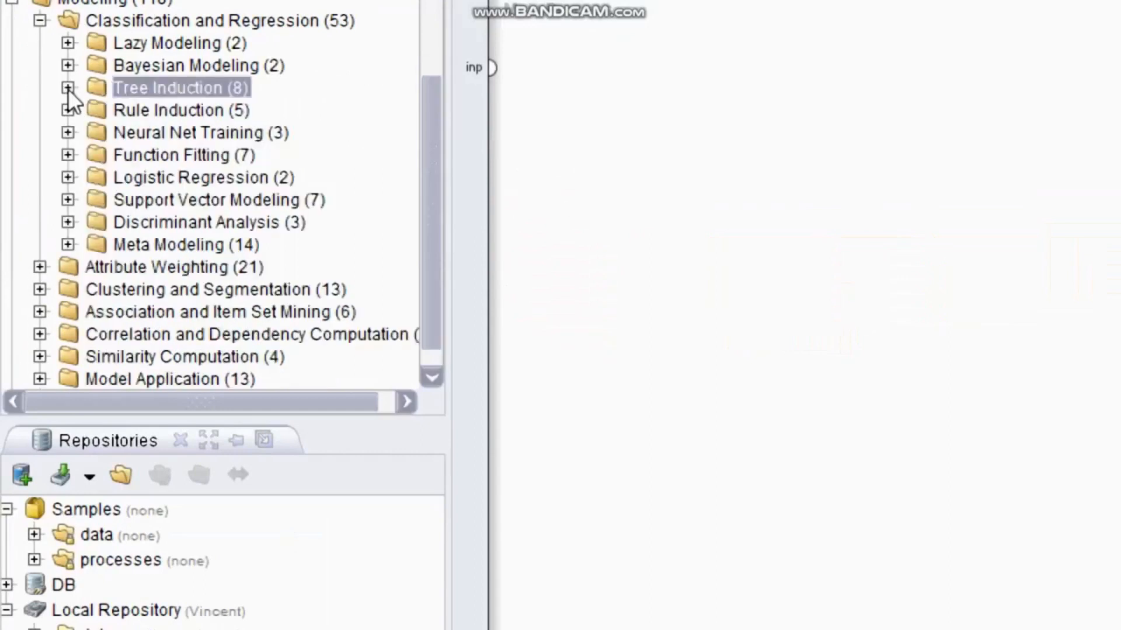
{"action": "left_click", "coordinate": [167, 137]}
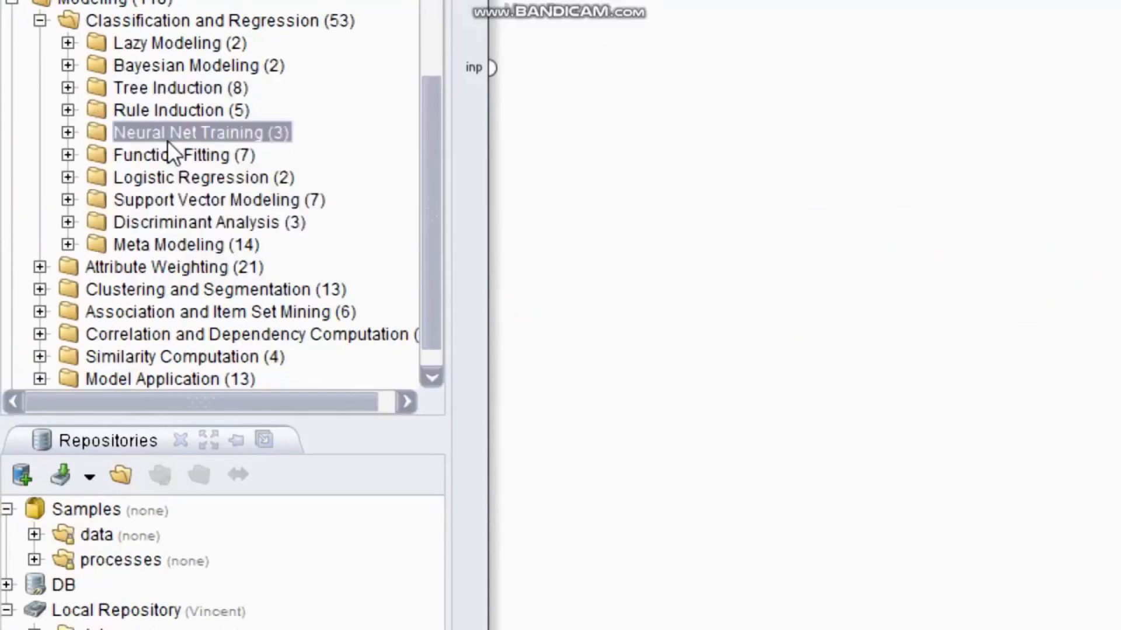
{"action": "left_click", "coordinate": [69, 133]}
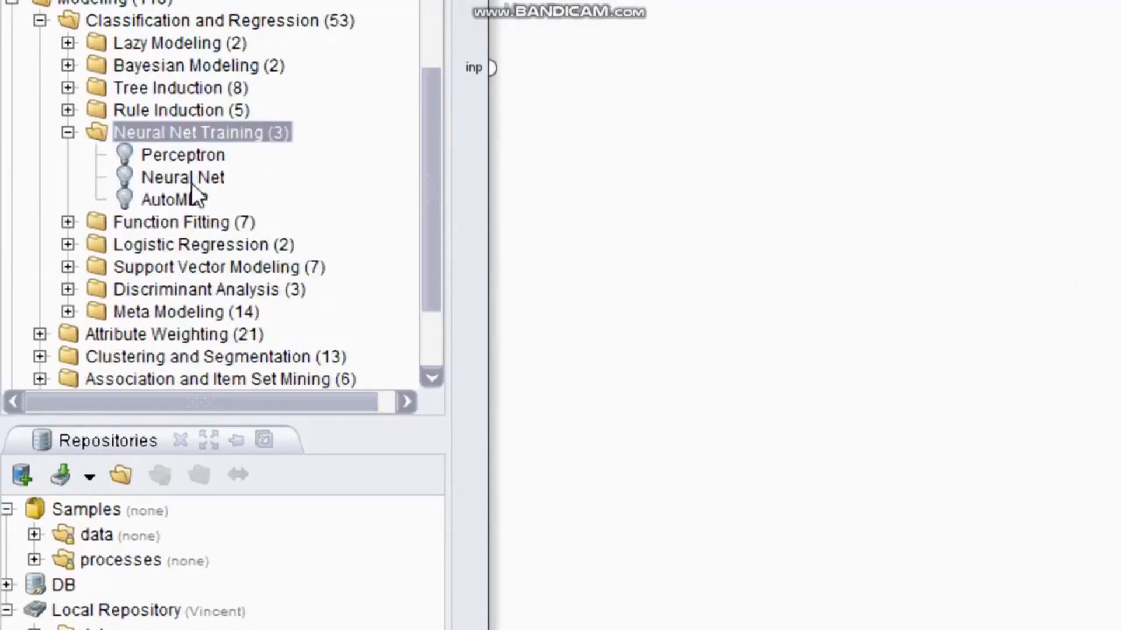
{"action": "mouse_move", "coordinate": [193, 181]}
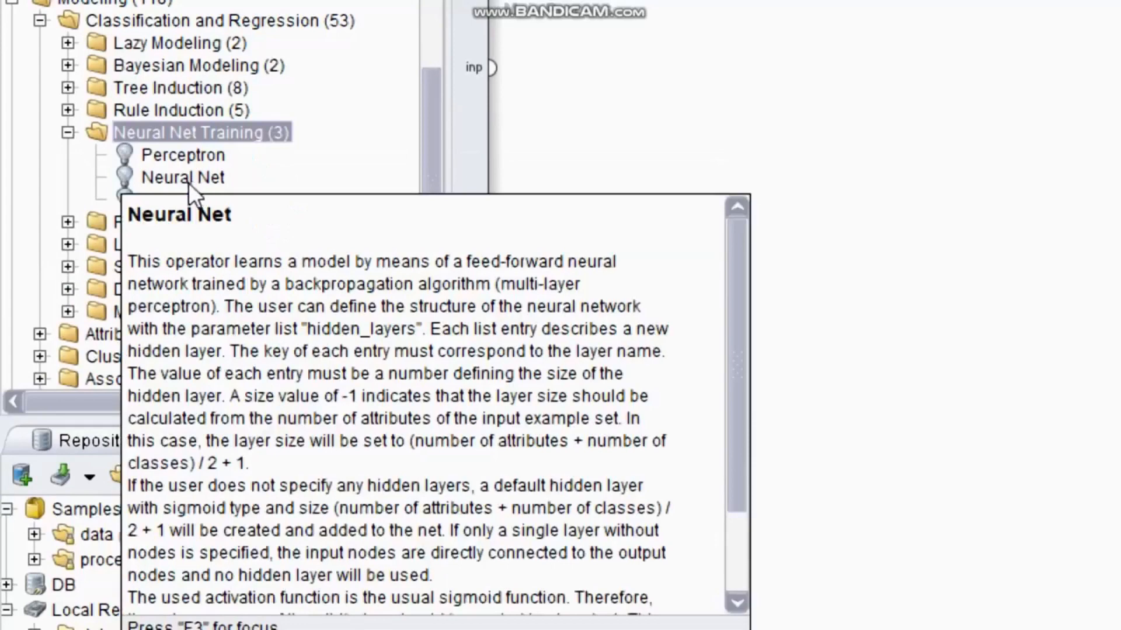
{"action": "left_click_drag", "start_coordinate": [179, 179], "coordinate": [1120, 71]}
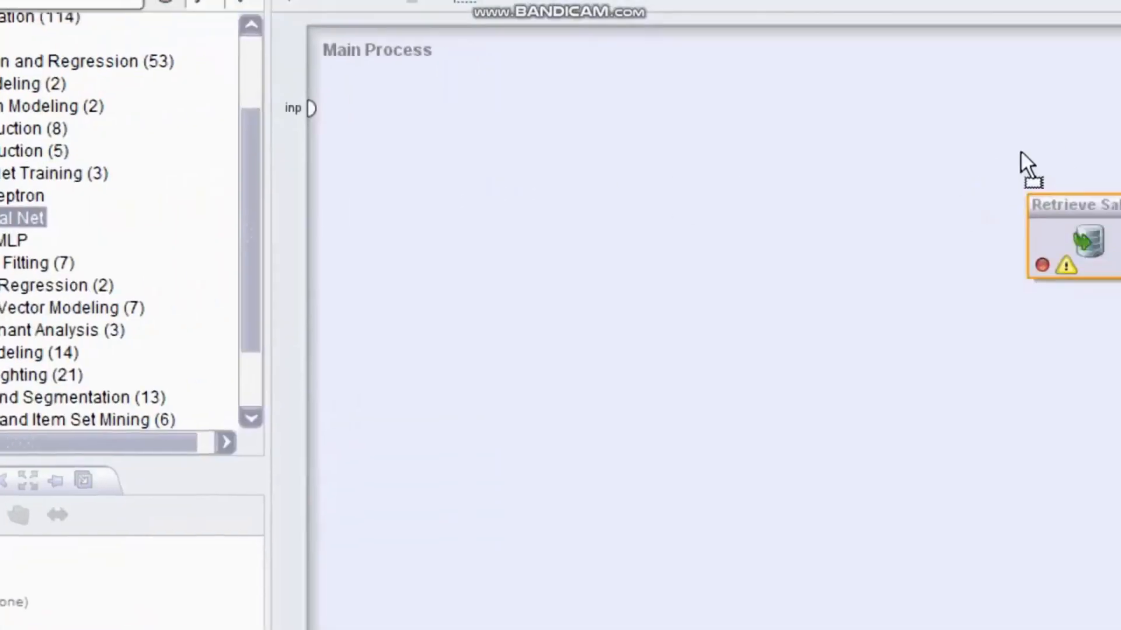
Place Neural Net beside Retrieve Saham, connecting the Saham output to its training input and its model output to the process result
{"action": "left_click_drag", "start_coordinate": [1047, 143], "coordinate": [1094, 257]}
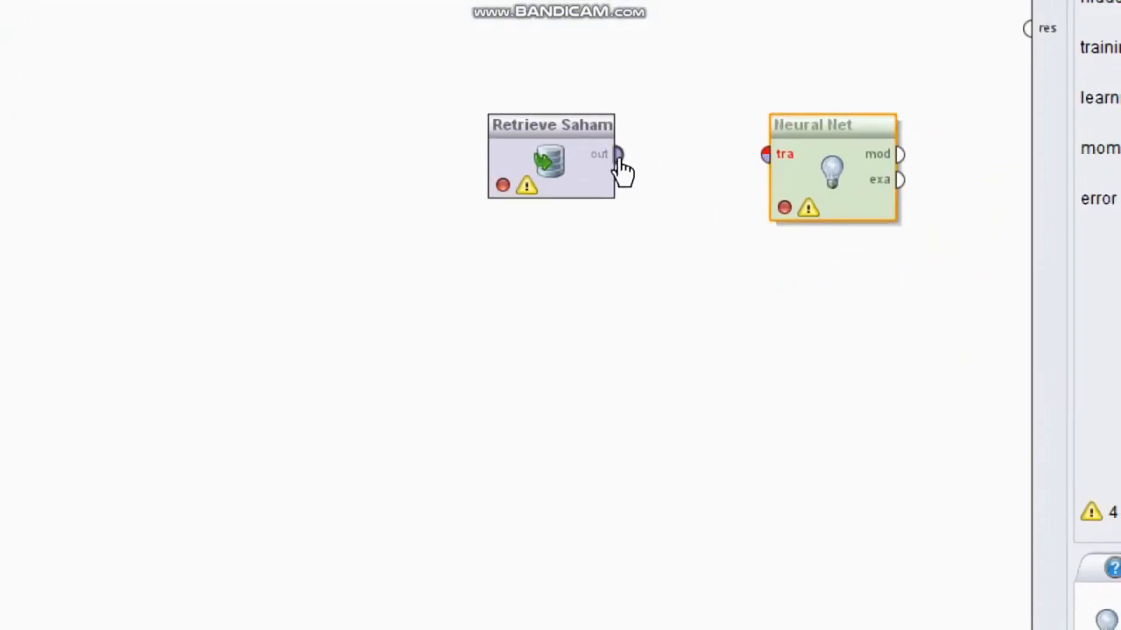
{"action": "mouse_move", "coordinate": [621, 166]}
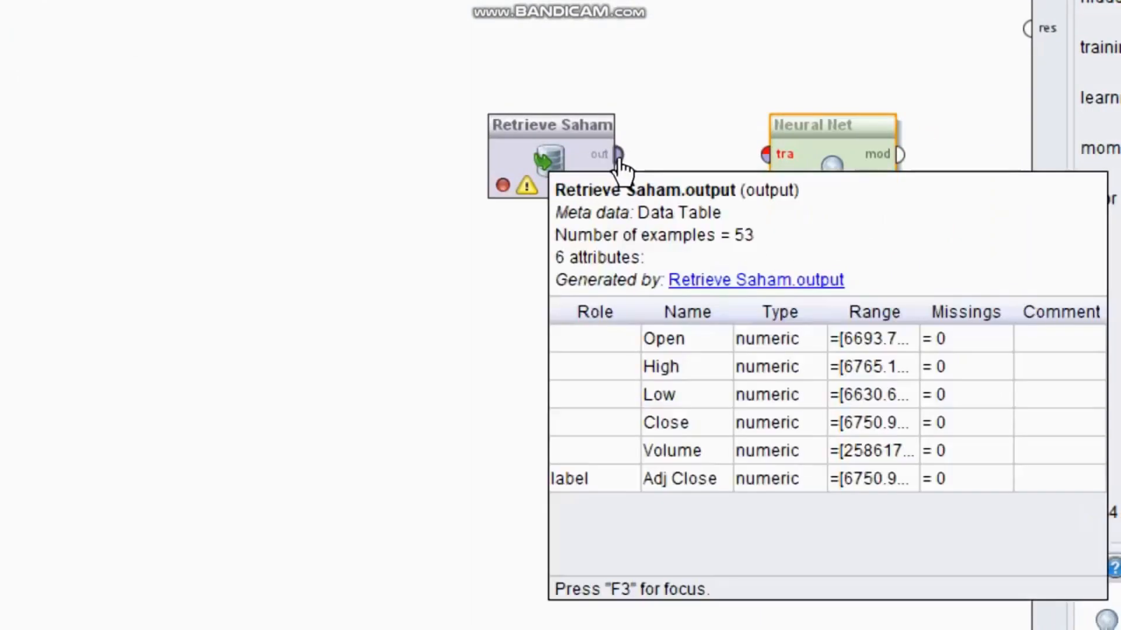
{"action": "left_click", "coordinate": [620, 165]}
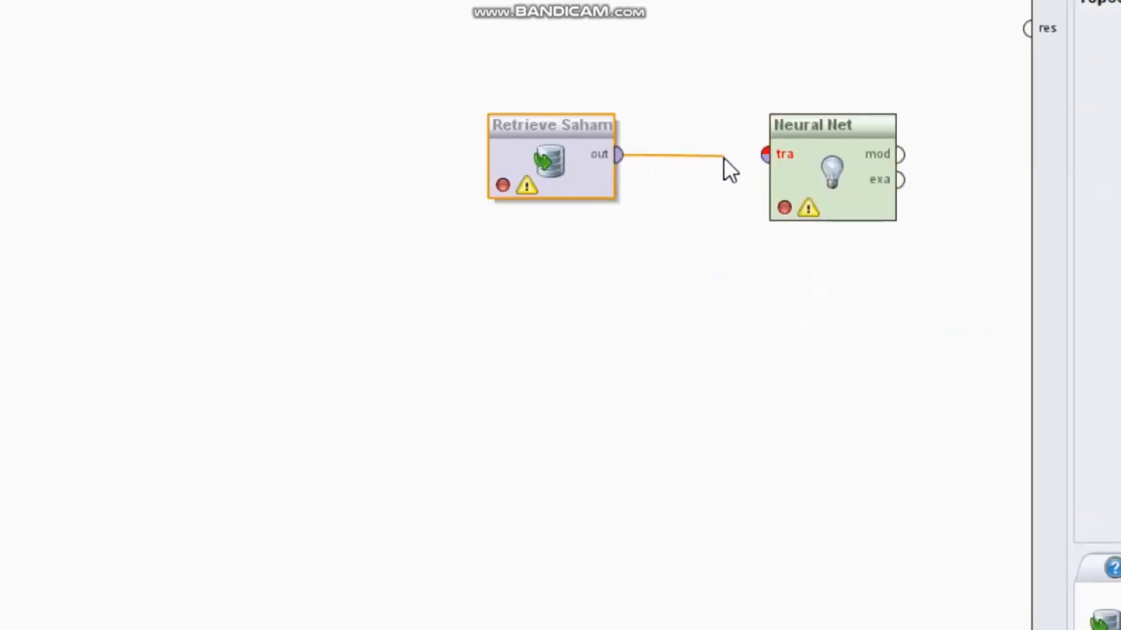
{"action": "left_click", "coordinate": [765, 157]}
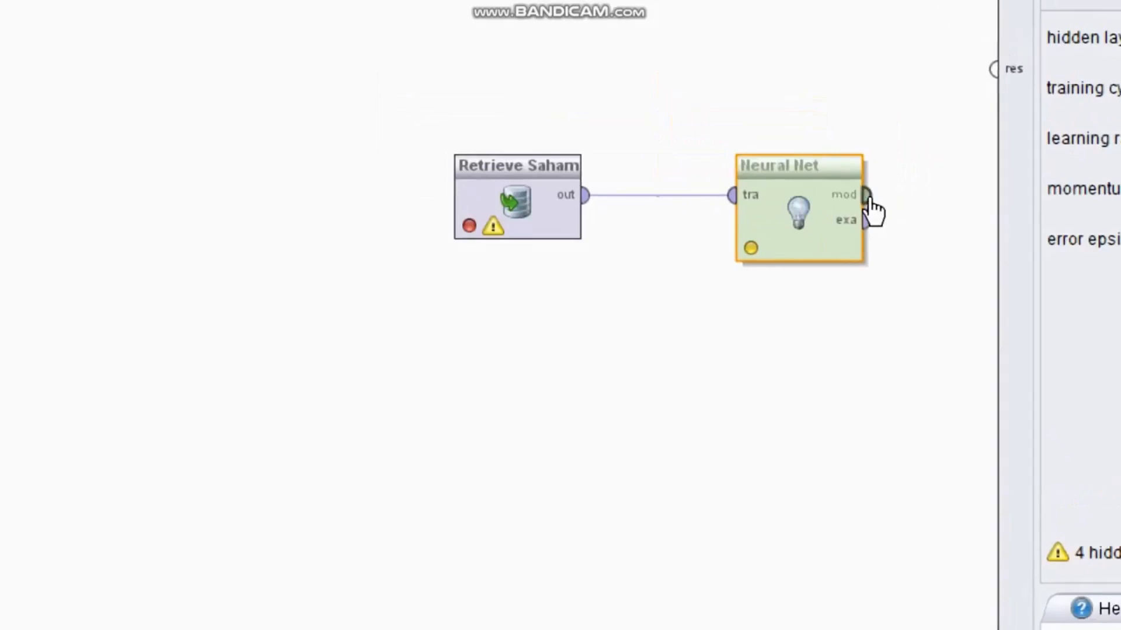
{"action": "left_click_drag", "start_coordinate": [869, 197], "coordinate": [994, 73]}
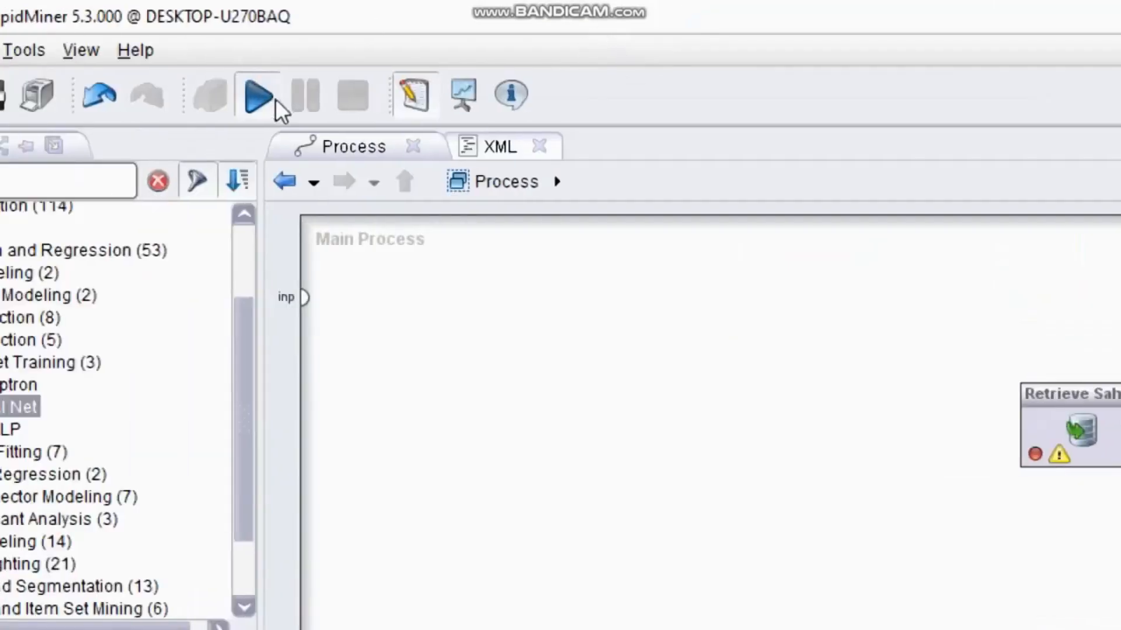
Run the process and examine the trained neural net's node weights and biases in its text view
{"action": "left_click", "coordinate": [259, 95]}
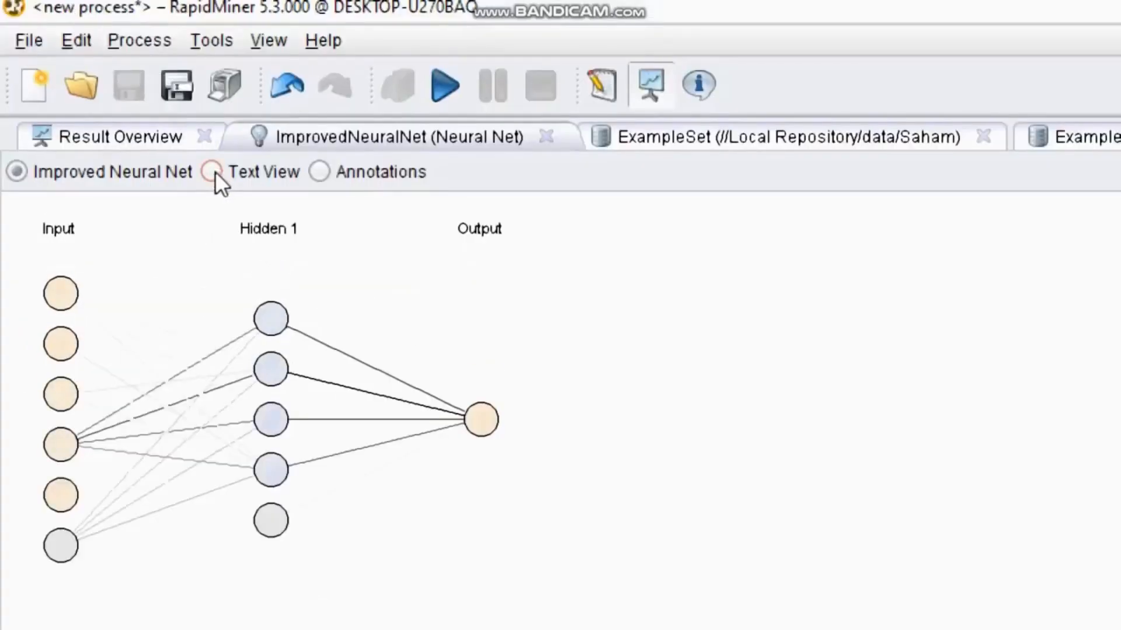
{"action": "left_click", "coordinate": [212, 172]}
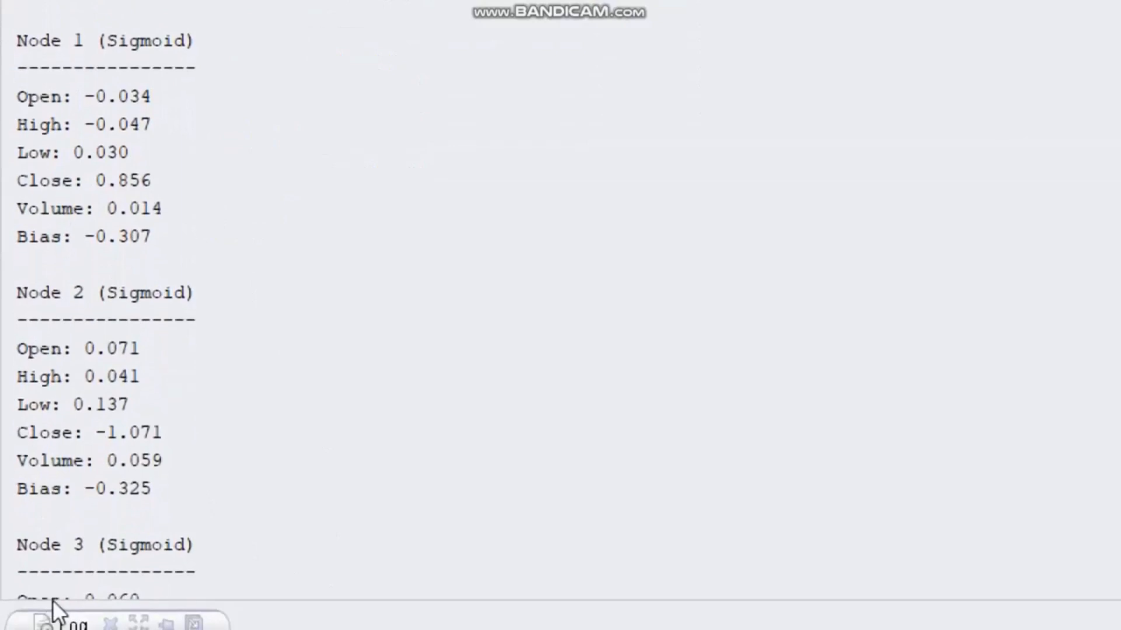
{"action": "scroll", "coordinate": [211, 409], "scroll_direction": "down", "scroll_amount": 1}
{"action": "scroll", "coordinate": [219, 280], "scroll_direction": "down", "scroll_amount": 2}
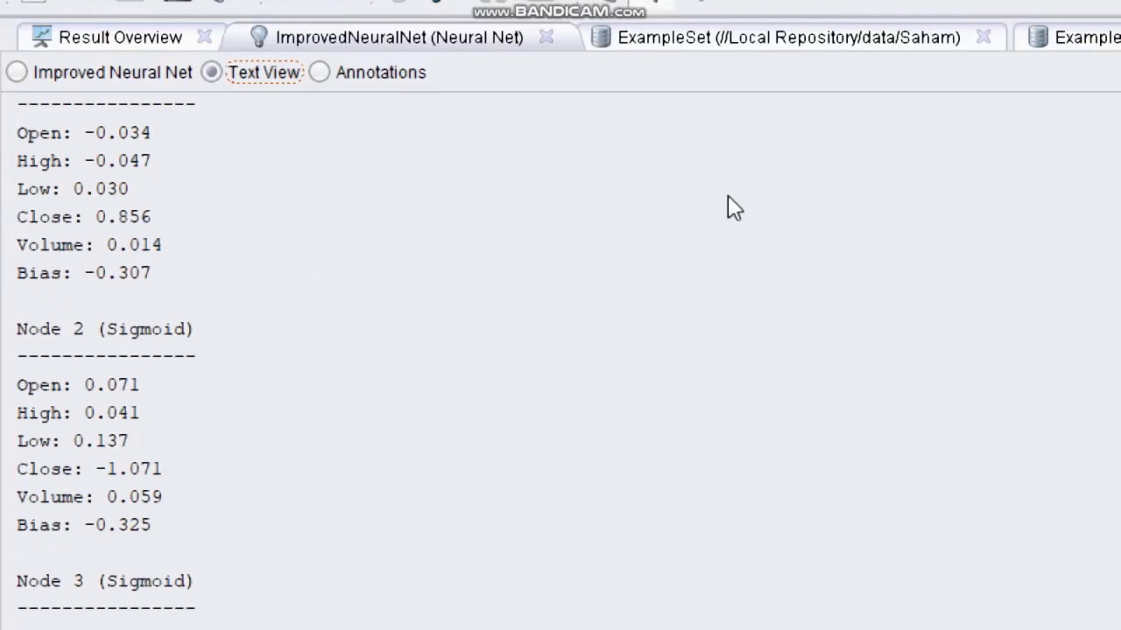
Reduce the Magnifier zoom to 100% and switch to the PowerPoint slide show
{"action": "key", "text": "super"}
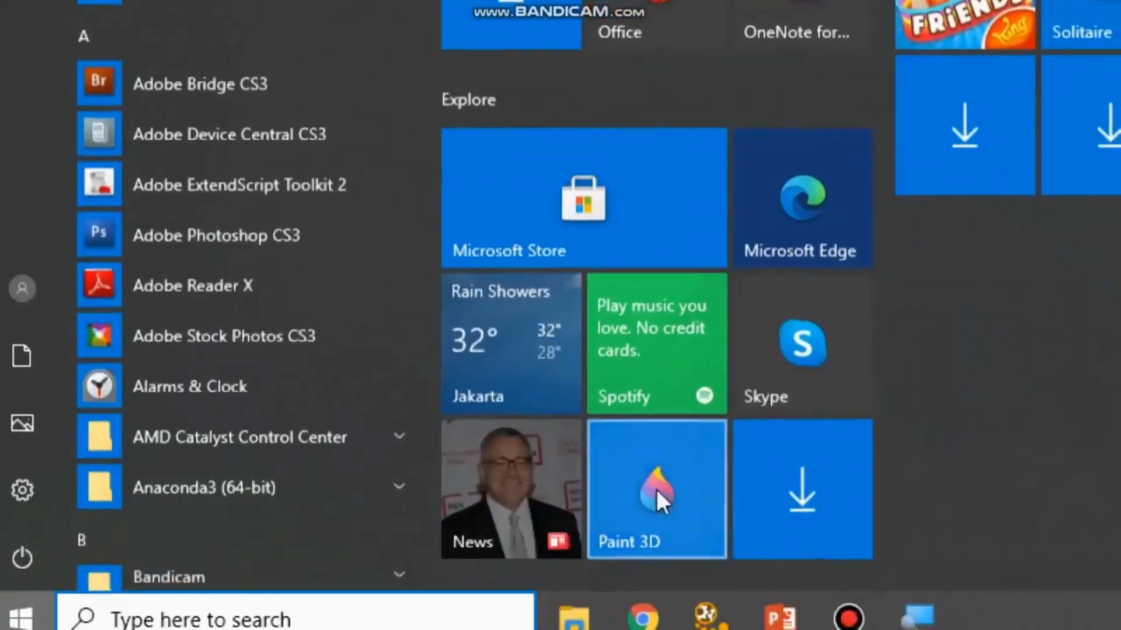
{"action": "key", "text": "super"}
{"action": "left_click", "coordinate": [915, 620]}
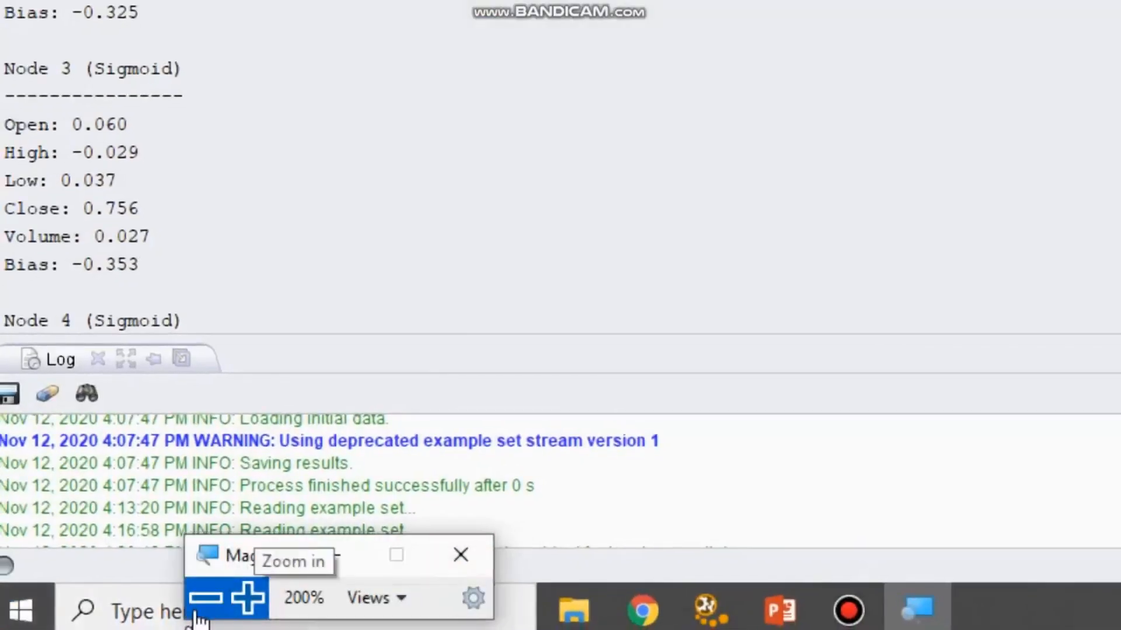
{"action": "left_click", "coordinate": [201, 607]}
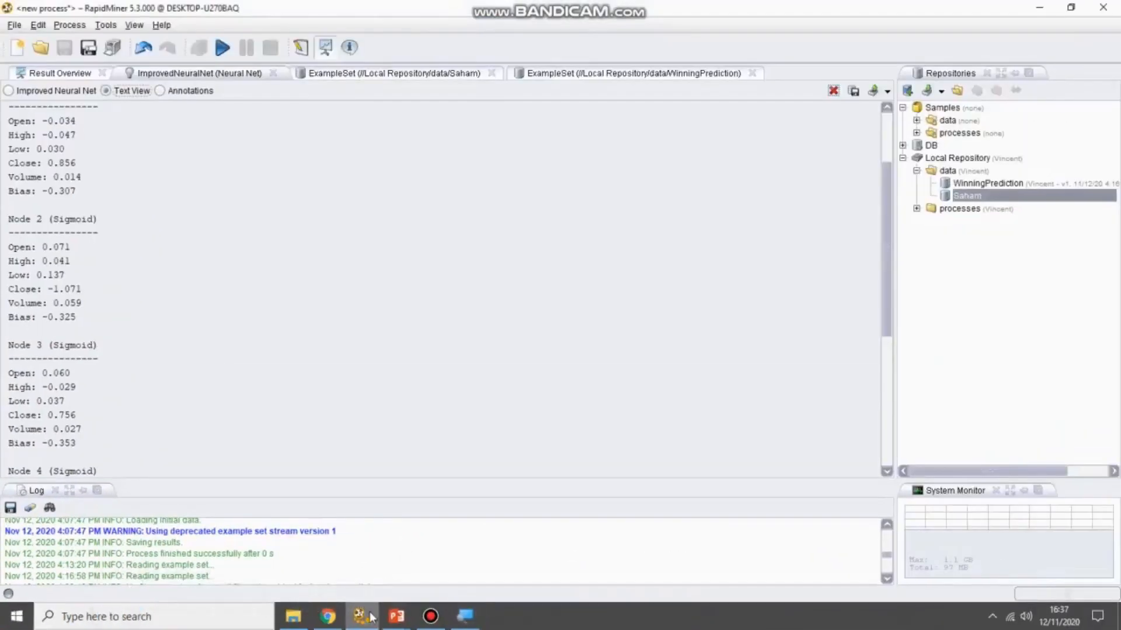
{"action": "mouse_move", "coordinate": [397, 617]}
{"action": "left_click", "coordinate": [508, 549]}
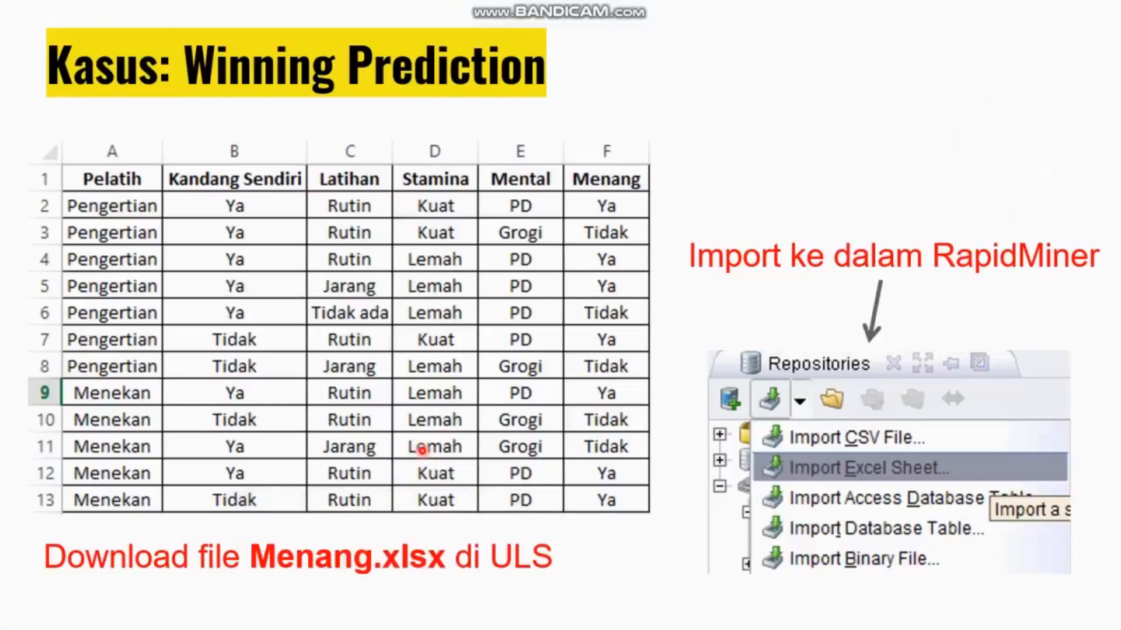
{"action": "key", "text": "Right"}
{"action": "key", "text": "Right"}
{"action": "key", "text": "Right"}
{"action": "key", "text": "Right"}
{"action": "key", "text": "Right"}
{"action": "key", "text": "Right"}
{"action": "key", "text": "Right"}
{"action": "key", "text": "Right"}
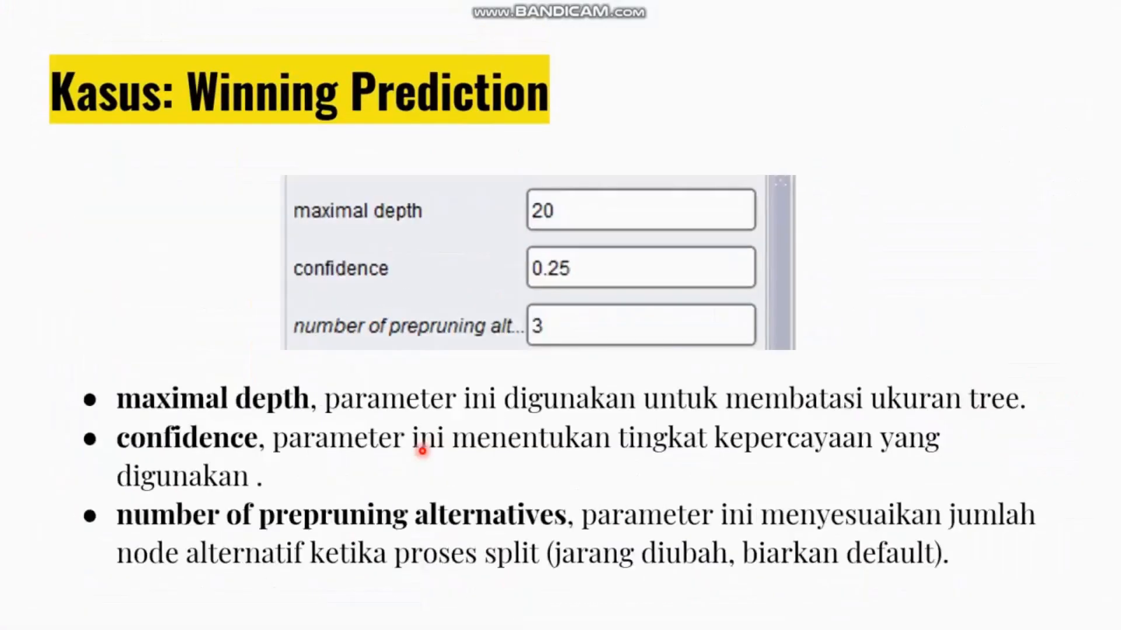
{"action": "key", "text": "Right"}
{"action": "key", "text": "Right"}
{"action": "key", "text": "Right"}
{"action": "key", "text": "Right"}
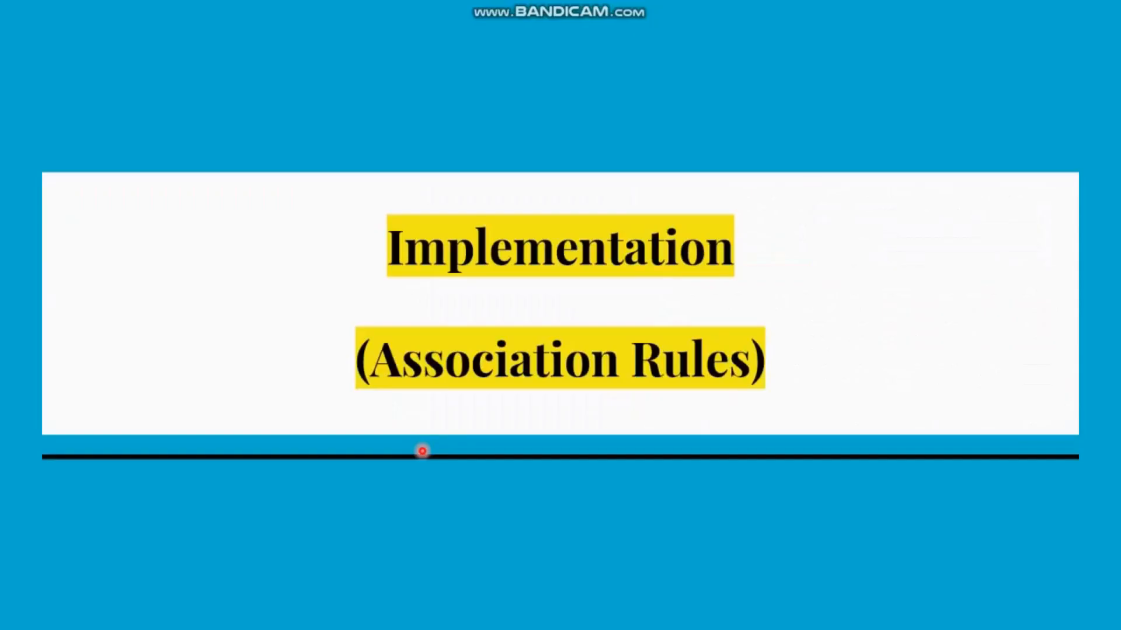
{"action": "key", "text": "Right"}
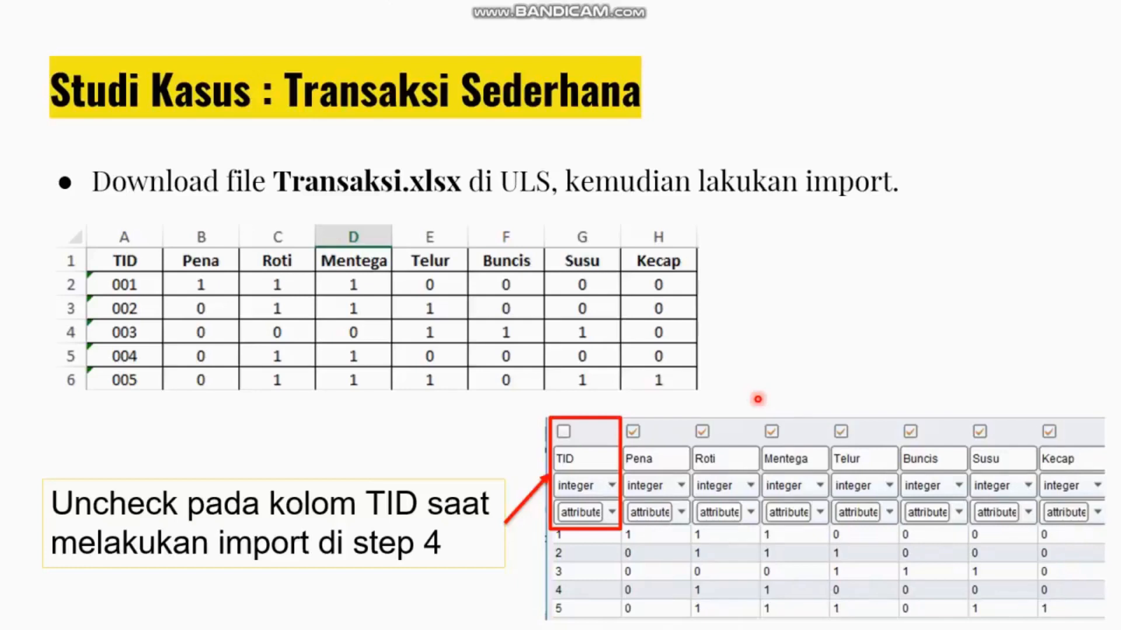
Switch back to RapidMiner and magnify the screen to 200%
{"action": "left_click", "coordinate": [357, 617]}
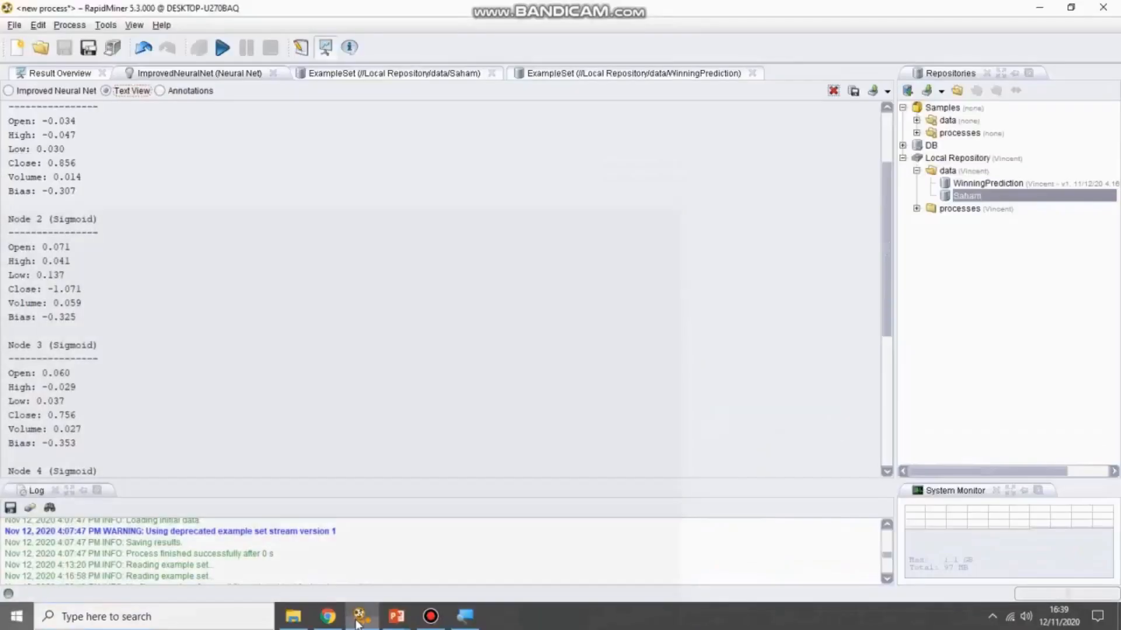
{"action": "left_click", "coordinate": [465, 616]}
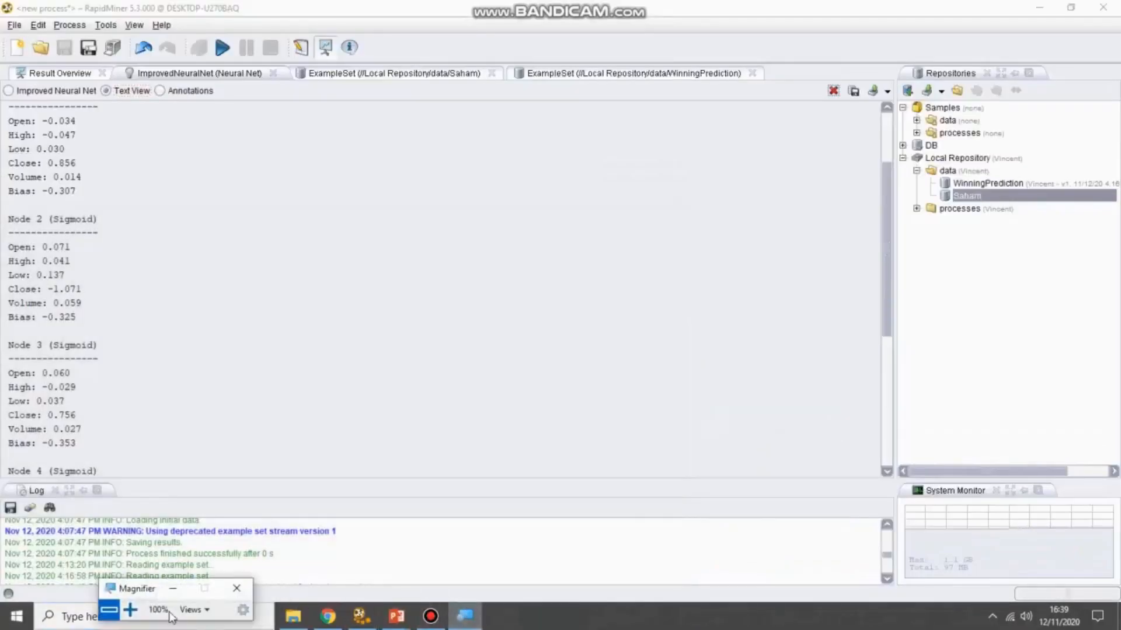
{"action": "left_click", "coordinate": [129, 610]}
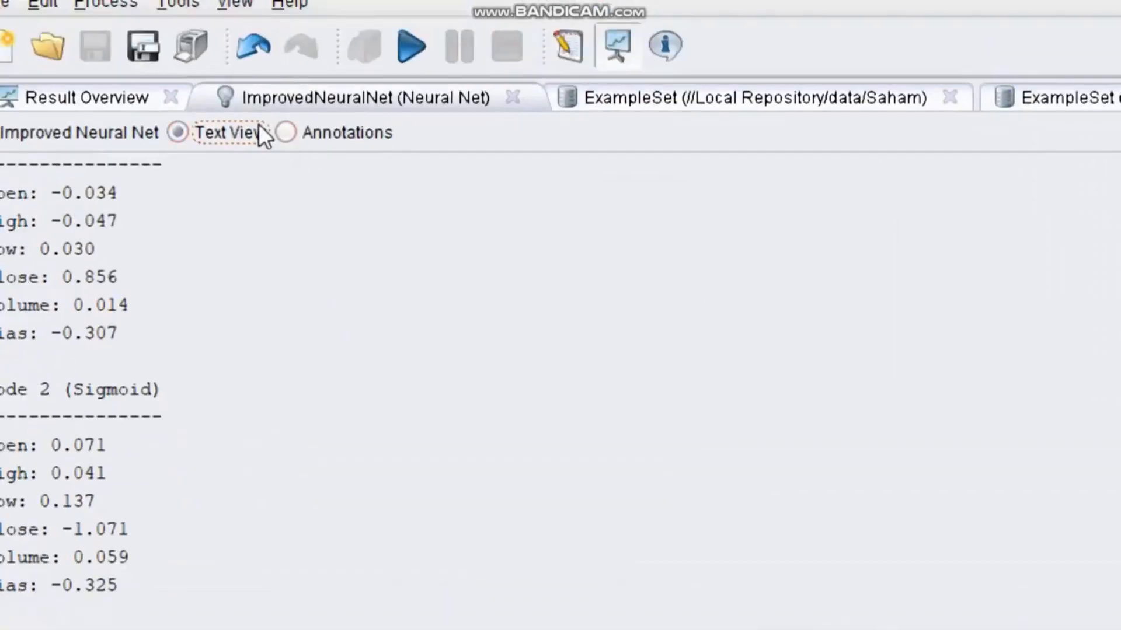
Return to the Design perspective and delete the Retrieve Saham and Neural Net operators from the main process
{"action": "left_click", "coordinate": [274, 51]}
{"action": "mouse_move", "coordinate": [323, 52]}
{"action": "mouse_move", "coordinate": [268, 48]}
{"action": "mouse_move", "coordinate": [293, 82]}
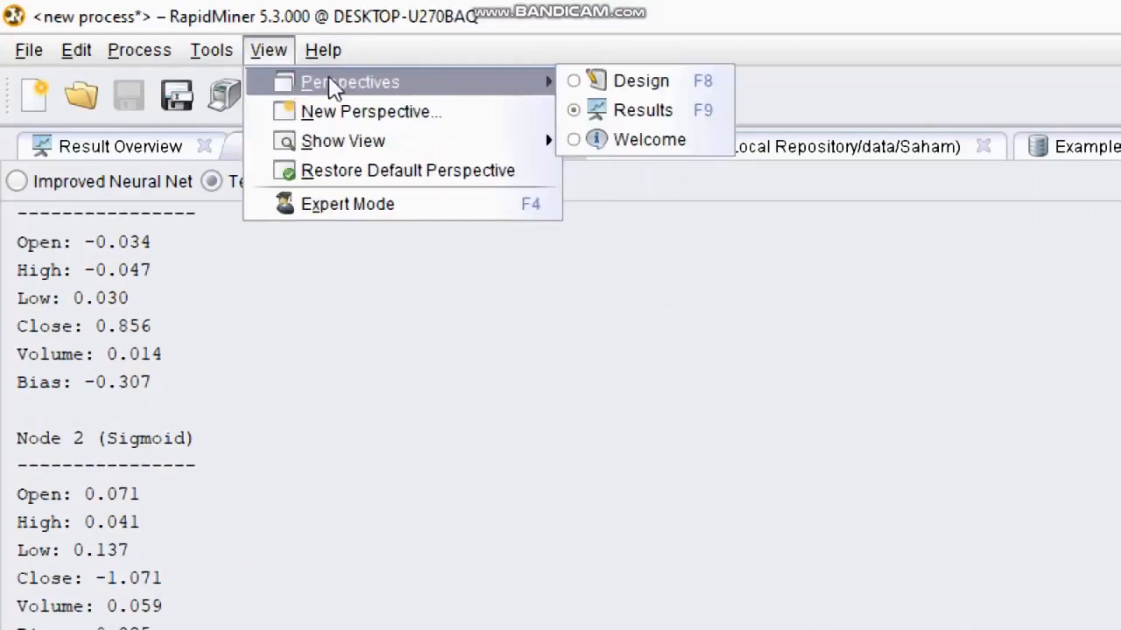
{"action": "left_click", "coordinate": [721, 85]}
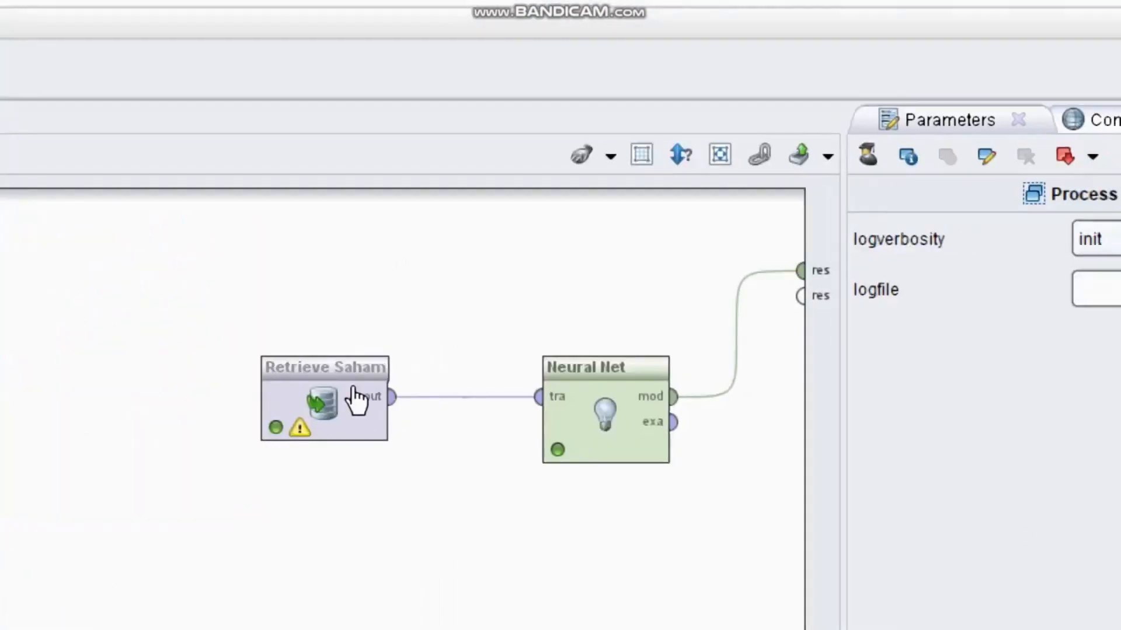
{"action": "left_click", "coordinate": [351, 403]}
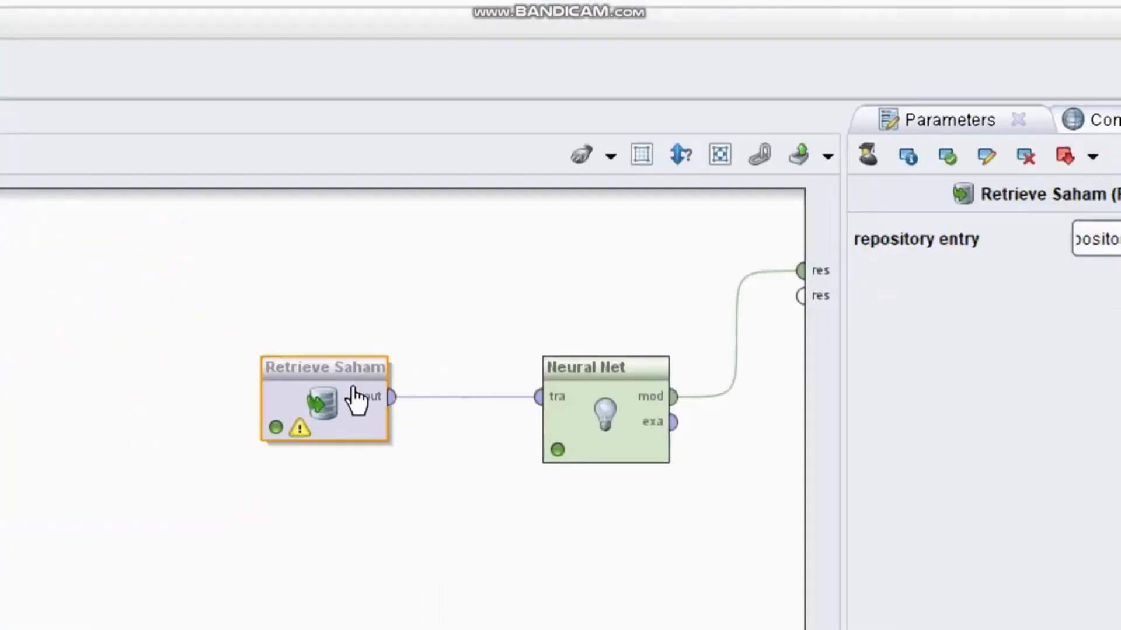
{"action": "key", "text": "Delete"}
{"action": "left_click", "coordinate": [626, 401]}
{"action": "key", "text": "Delete"}
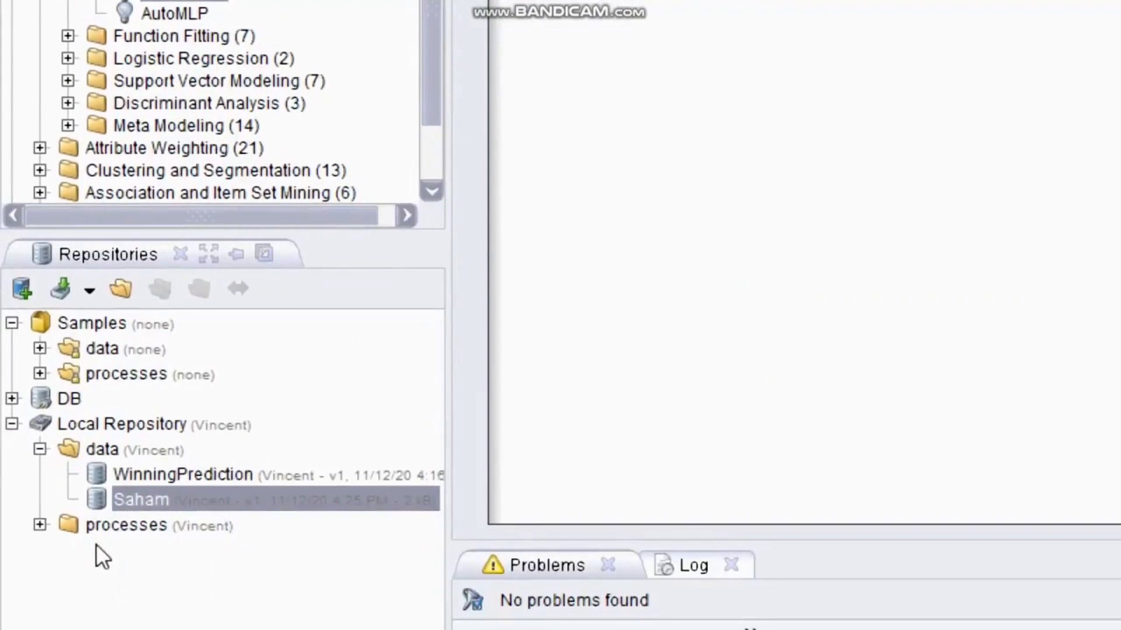
Start an Excel import of Transaksi.xlsx, exclude the TID column, and proceed to the repository location settings
{"action": "left_click", "coordinate": [89, 291]}
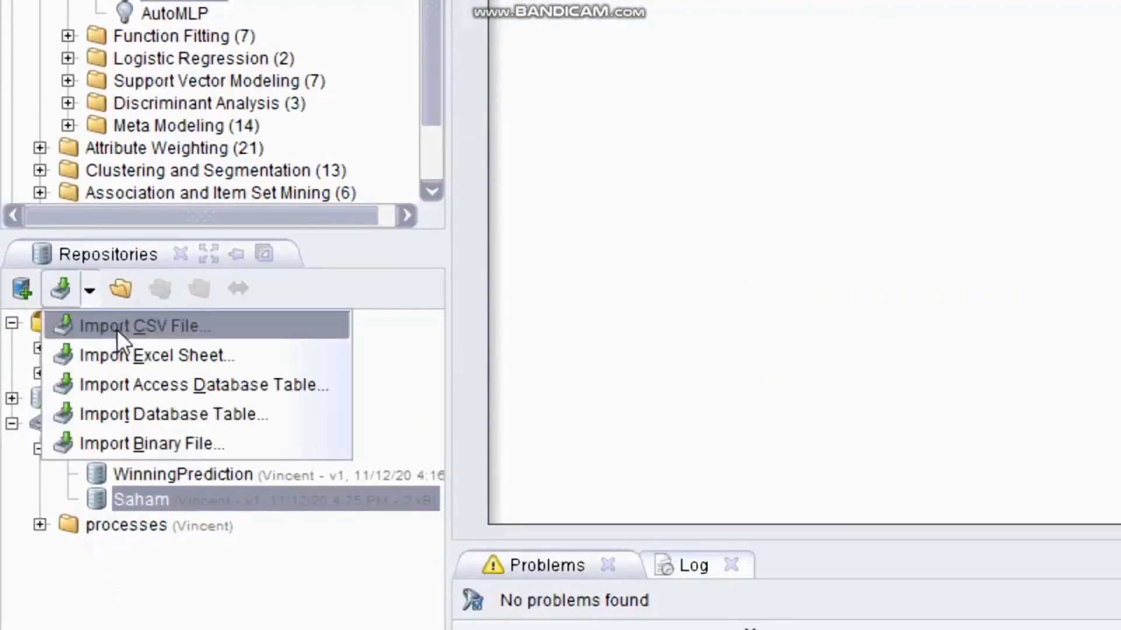
{"action": "left_click", "coordinate": [163, 357]}
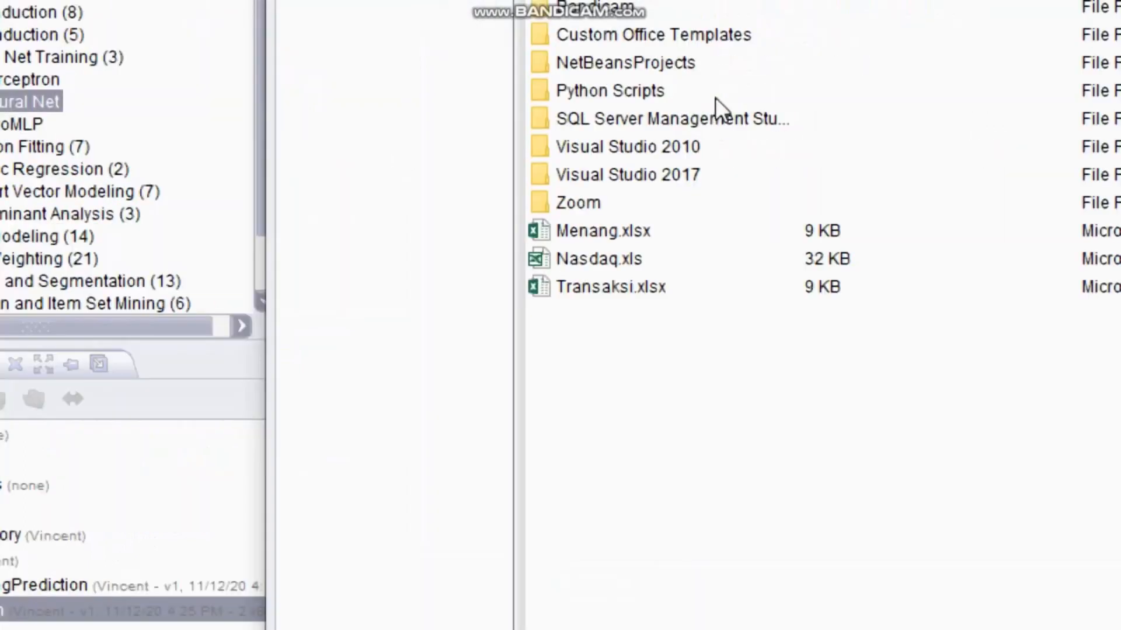
{"action": "double_click", "coordinate": [621, 289]}
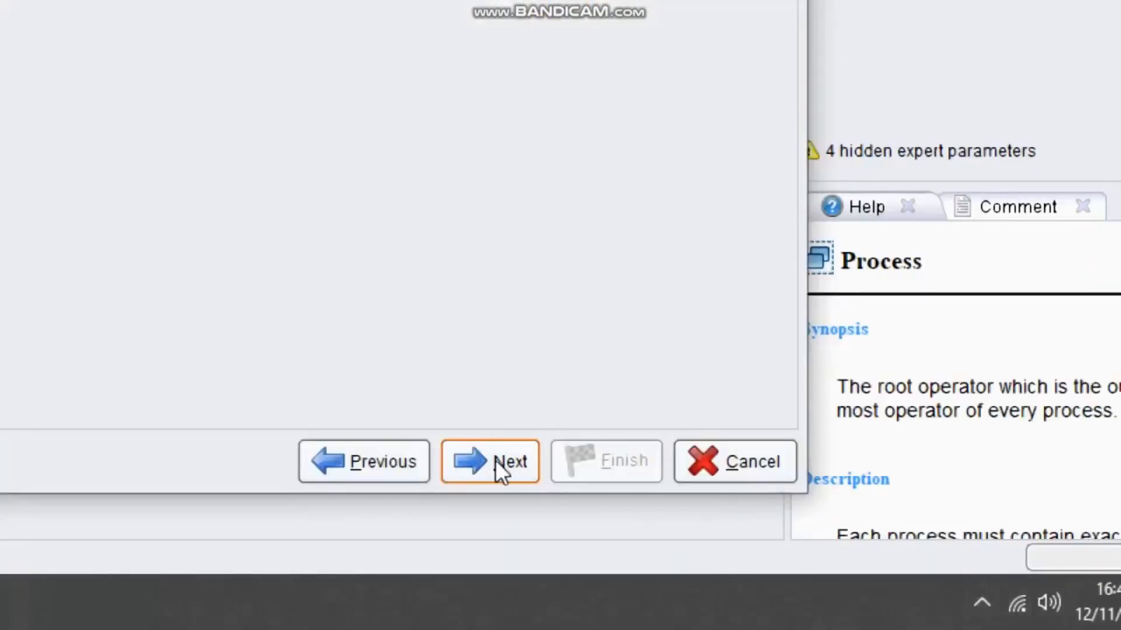
{"action": "left_click", "coordinate": [495, 461]}
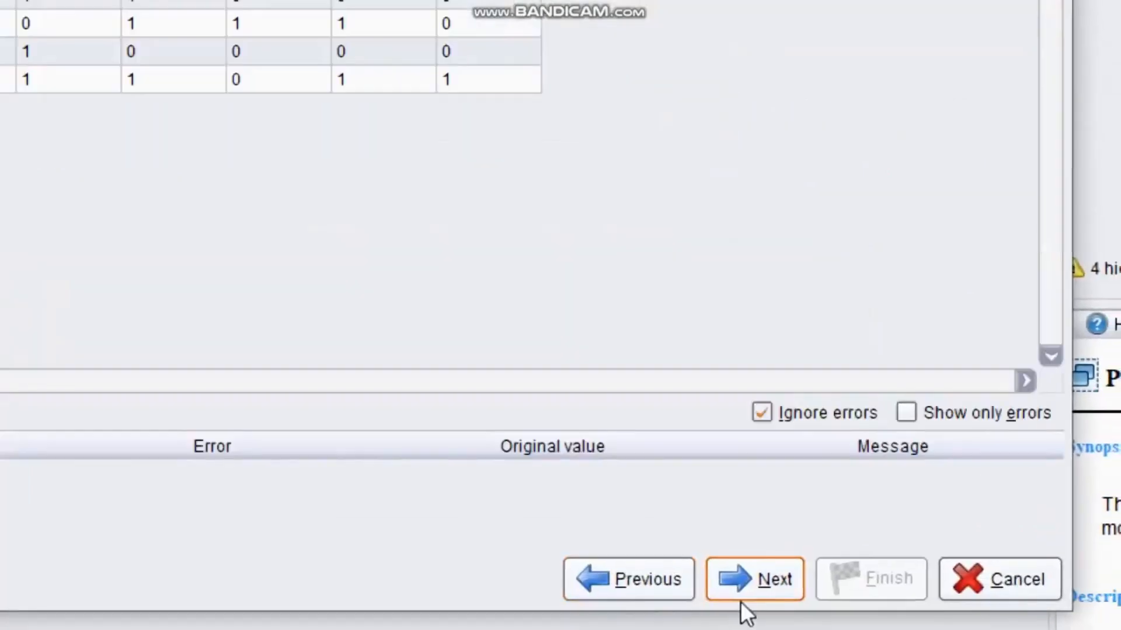
{"action": "left_click", "coordinate": [741, 596]}
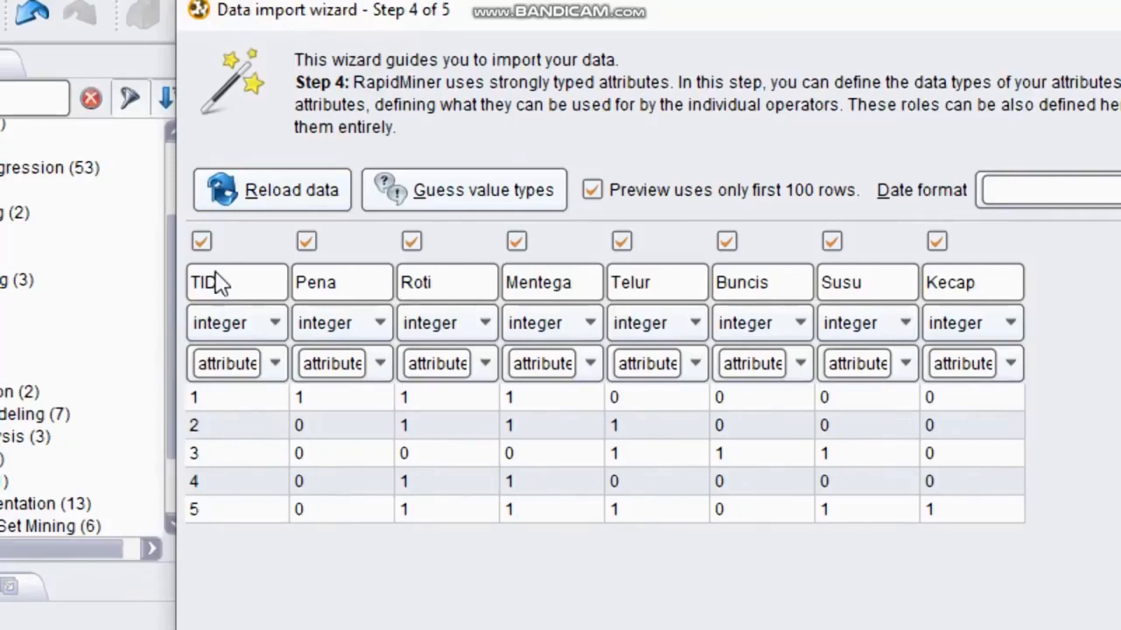
{"action": "left_click", "coordinate": [200, 243]}
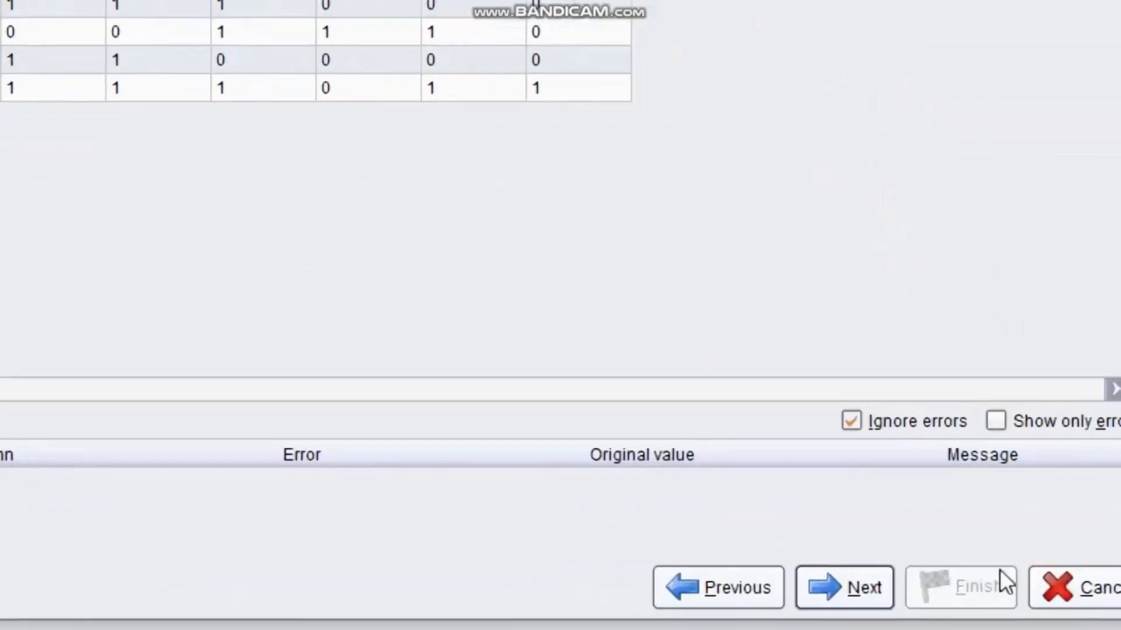
{"action": "left_click", "coordinate": [841, 601]}
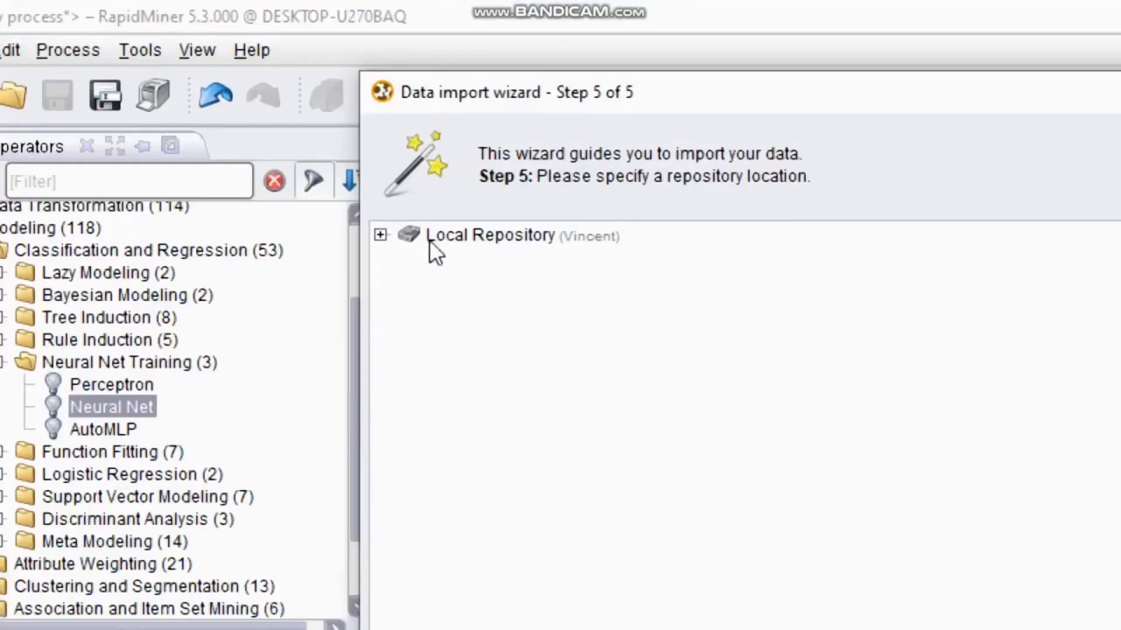
Store the imported data as Transaksi in the Local Repository's data folder and finish the import
{"action": "left_click", "coordinate": [380, 235]}
{"action": "left_click", "coordinate": [467, 260]}
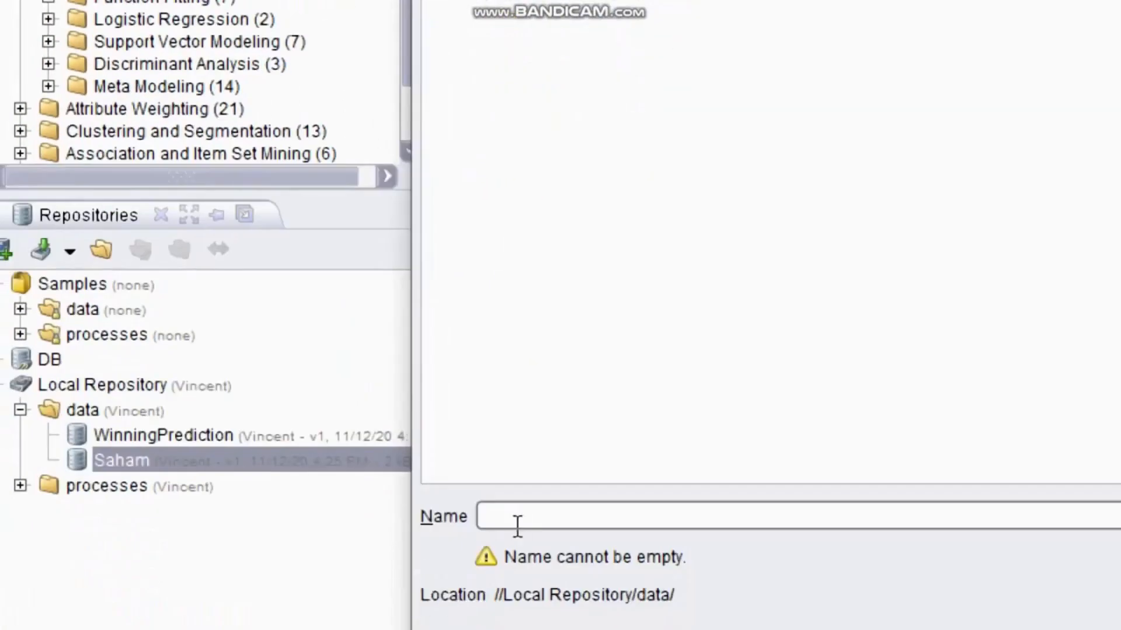
{"action": "left_click", "coordinate": [517, 525]}
{"action": "type", "text": "Tr"}
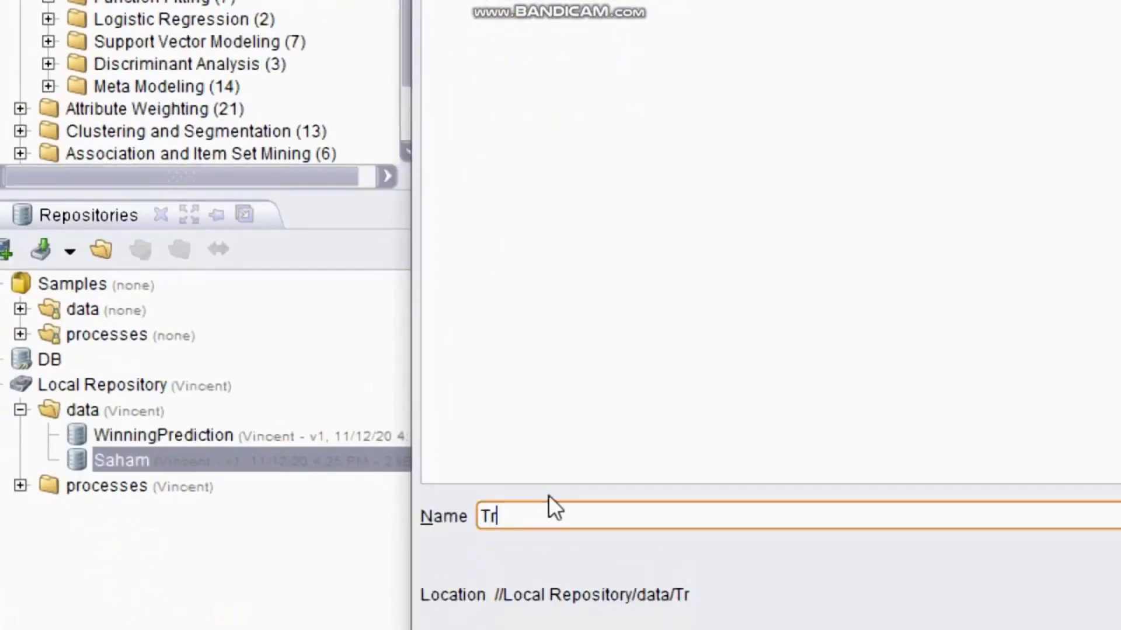
{"action": "type", "text": "ansaksi"}
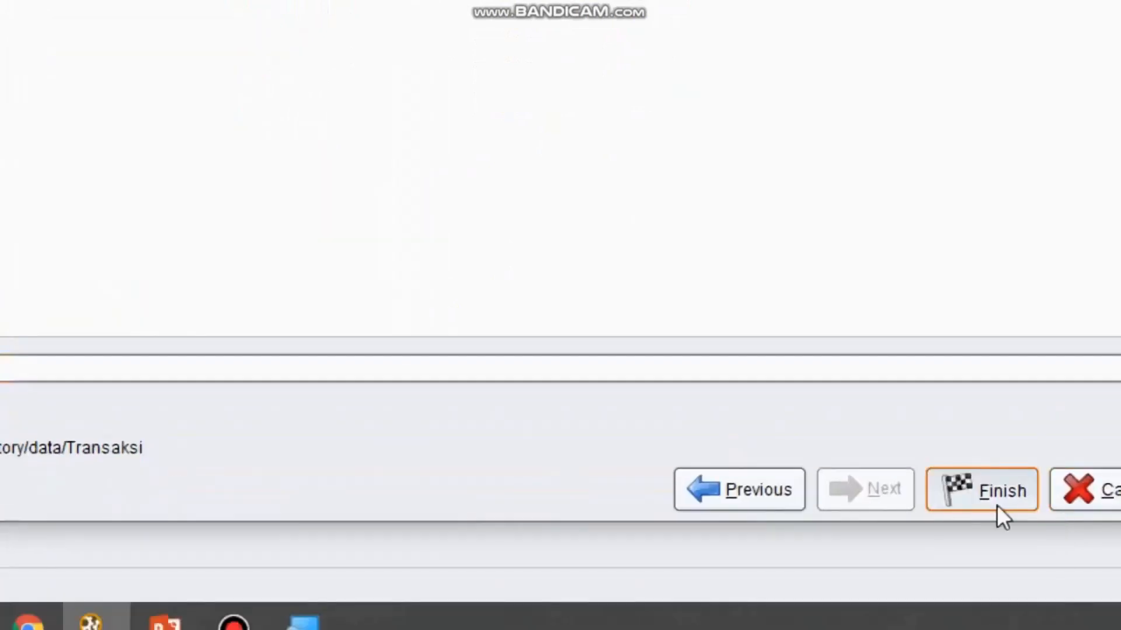
{"action": "left_click", "coordinate": [996, 505]}
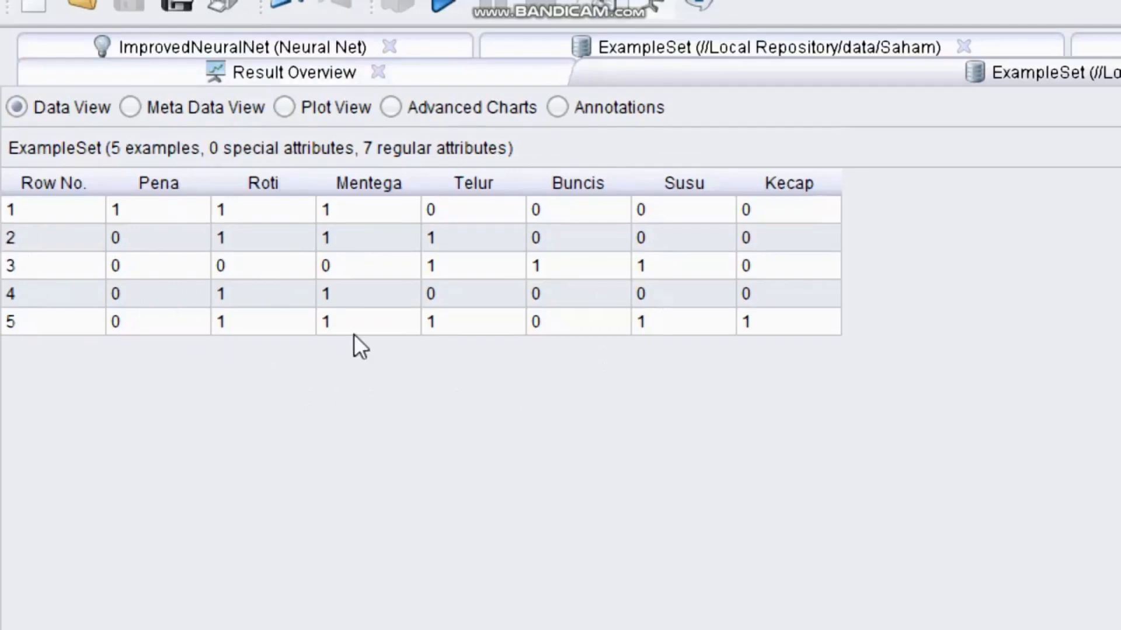
Return to the Design perspective and place a retrieve operator for the Transaksi data in the main process
{"action": "key", "text": "F8"}
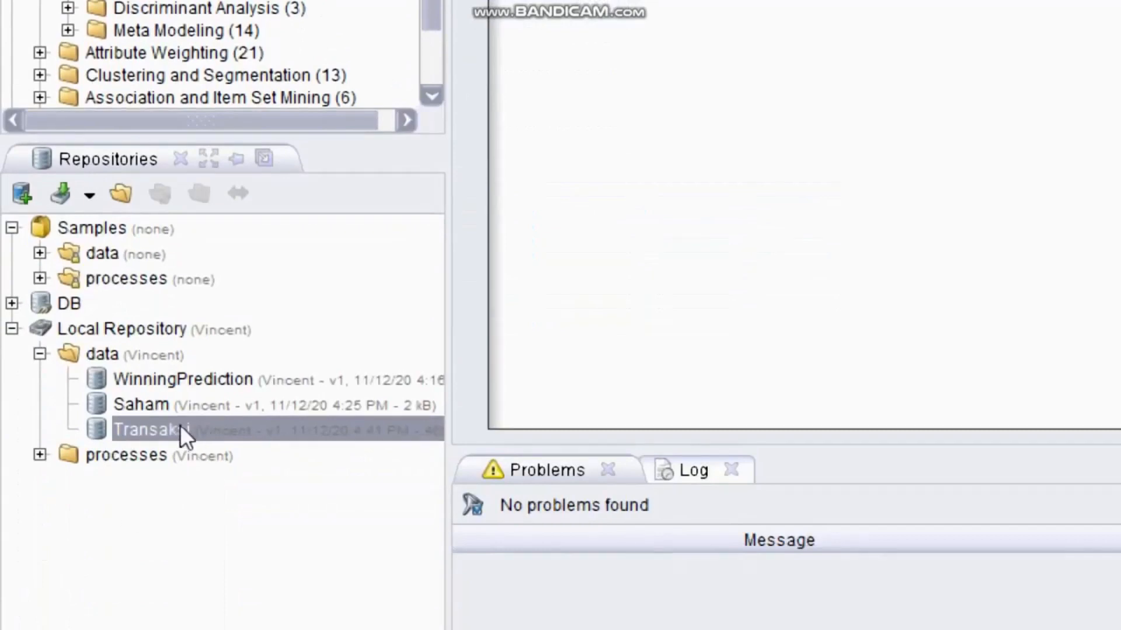
{"action": "left_click_drag", "start_coordinate": [178, 426], "coordinate": [719, 85]}
{"action": "left_click_drag", "start_coordinate": [526, 432], "coordinate": [1086, 182]}
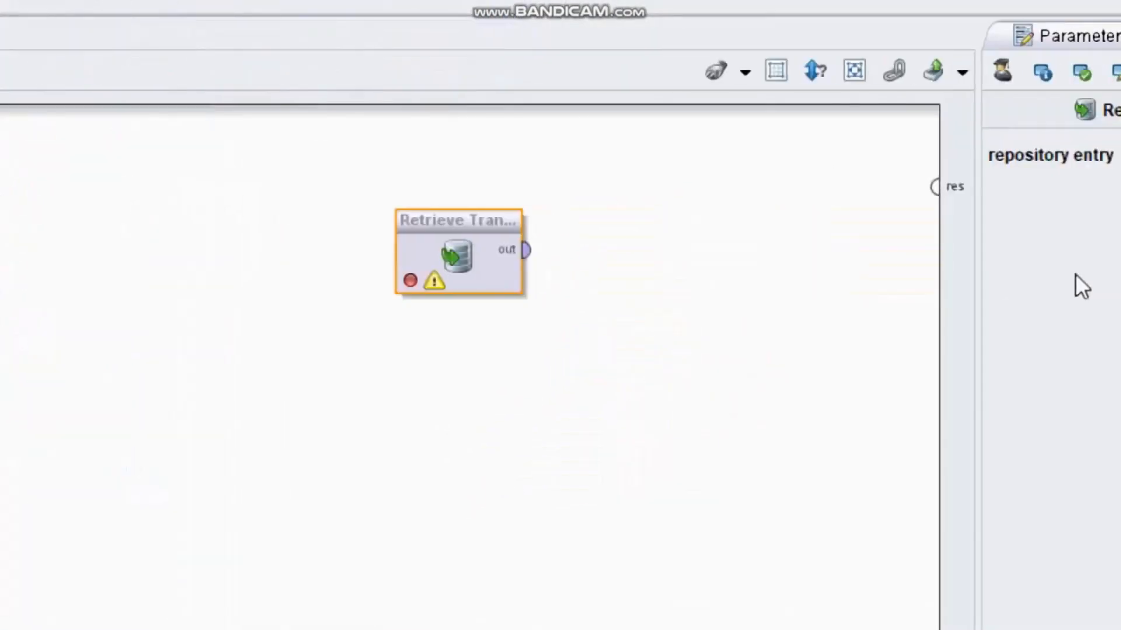
Add the FP-Growth and Create Association Rules operators from Association and Item Set Mining to the main process
{"action": "left_click_drag", "start_coordinate": [455, 233], "coordinate": [220, 307]}
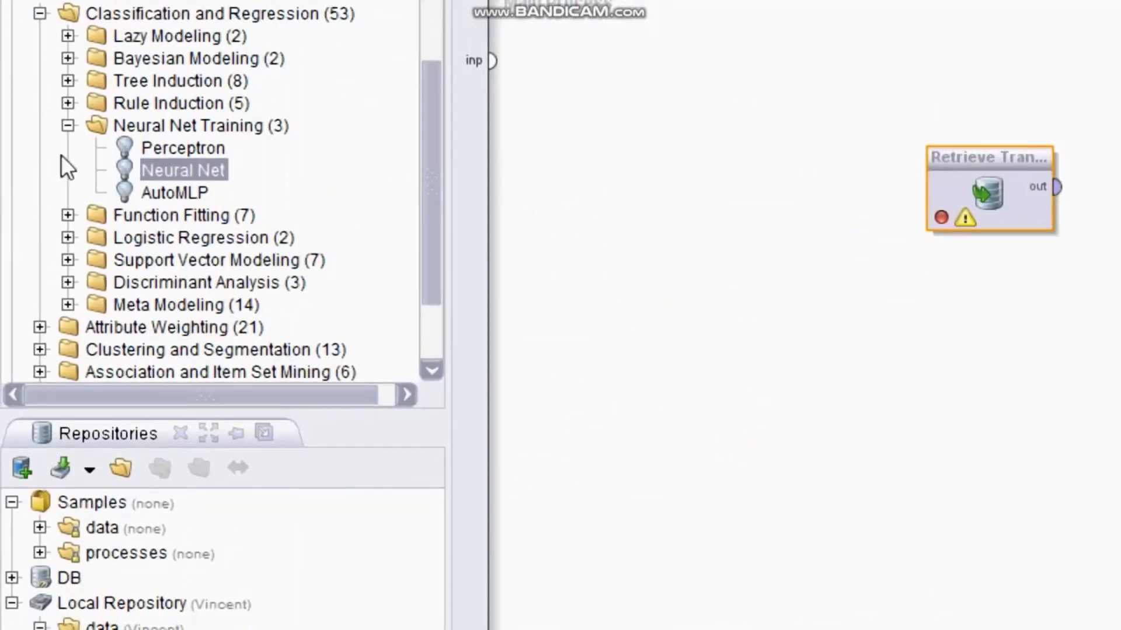
{"action": "left_click", "coordinate": [68, 125]}
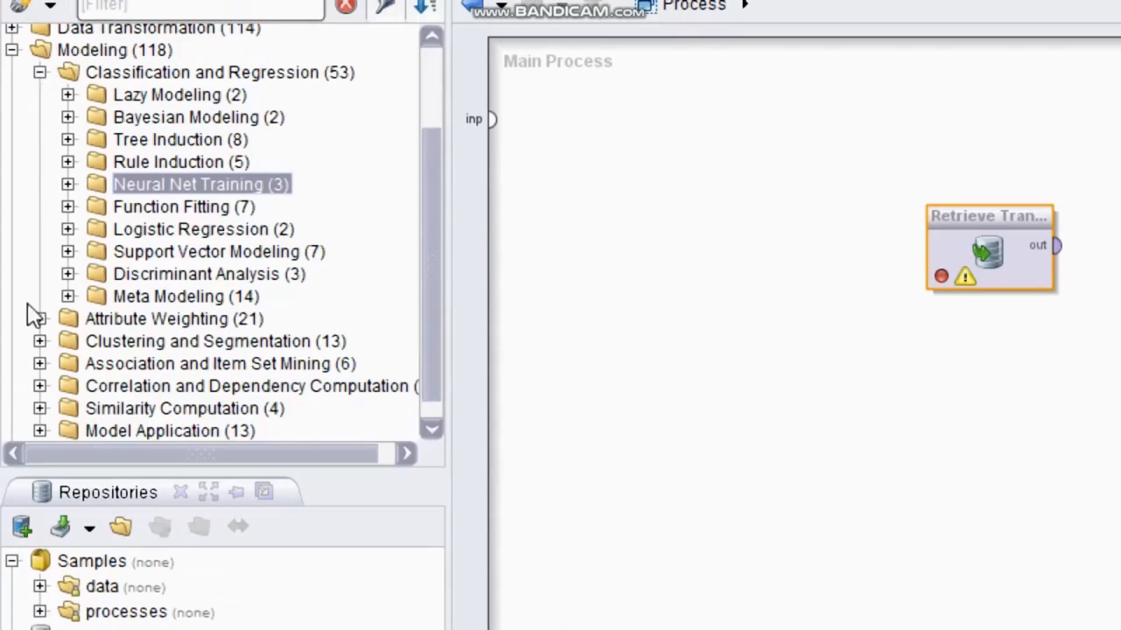
{"action": "left_click", "coordinate": [40, 341]}
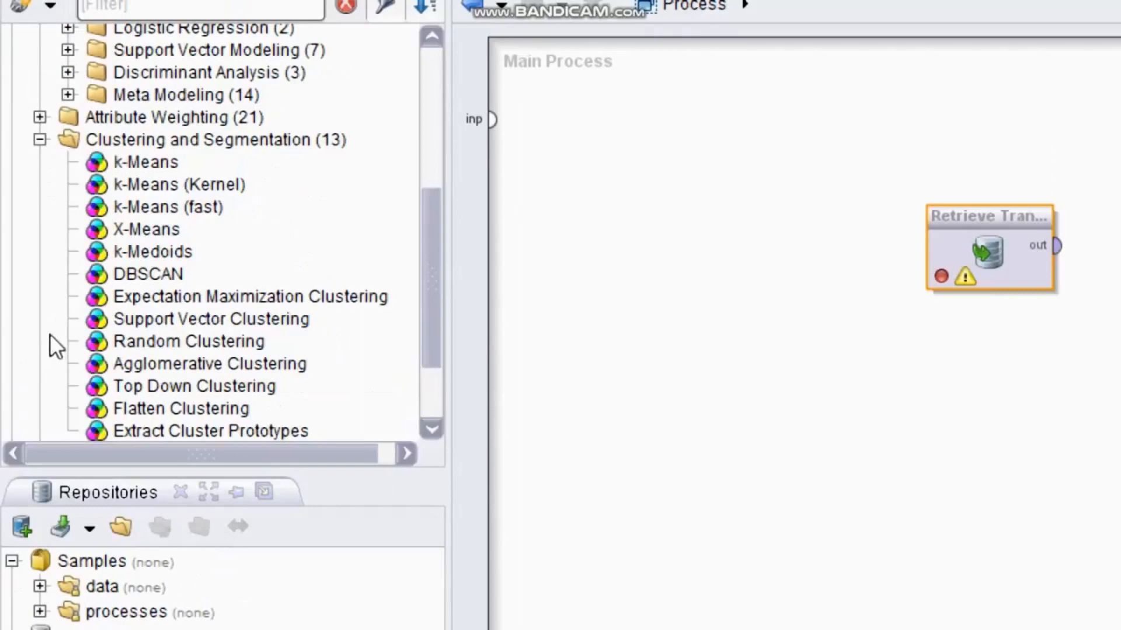
{"action": "left_click", "coordinate": [39, 139]}
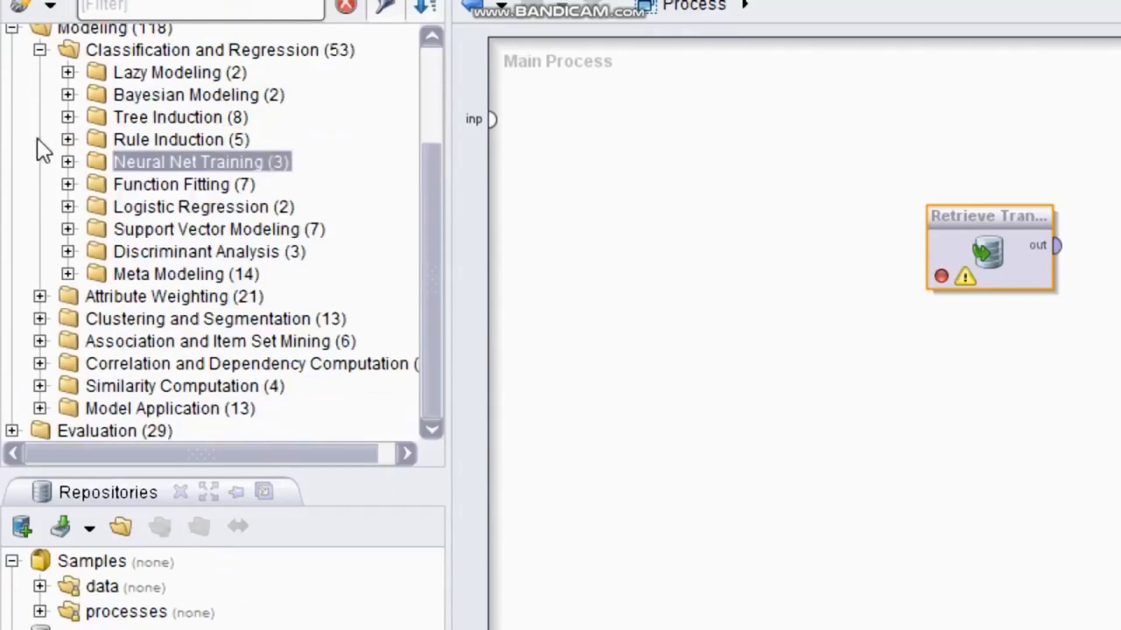
{"action": "left_click", "coordinate": [39, 341]}
{"action": "left_click_drag", "start_coordinate": [435, 233], "coordinate": [436, 342]}
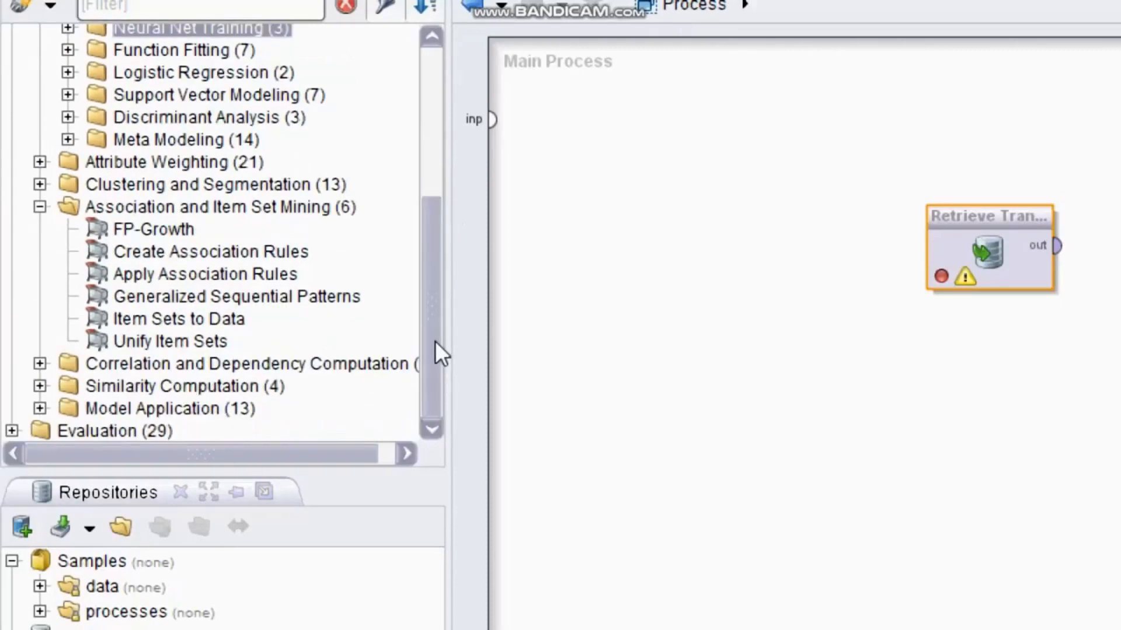
{"action": "left_click_drag", "start_coordinate": [153, 231], "coordinate": [1120, 144]}
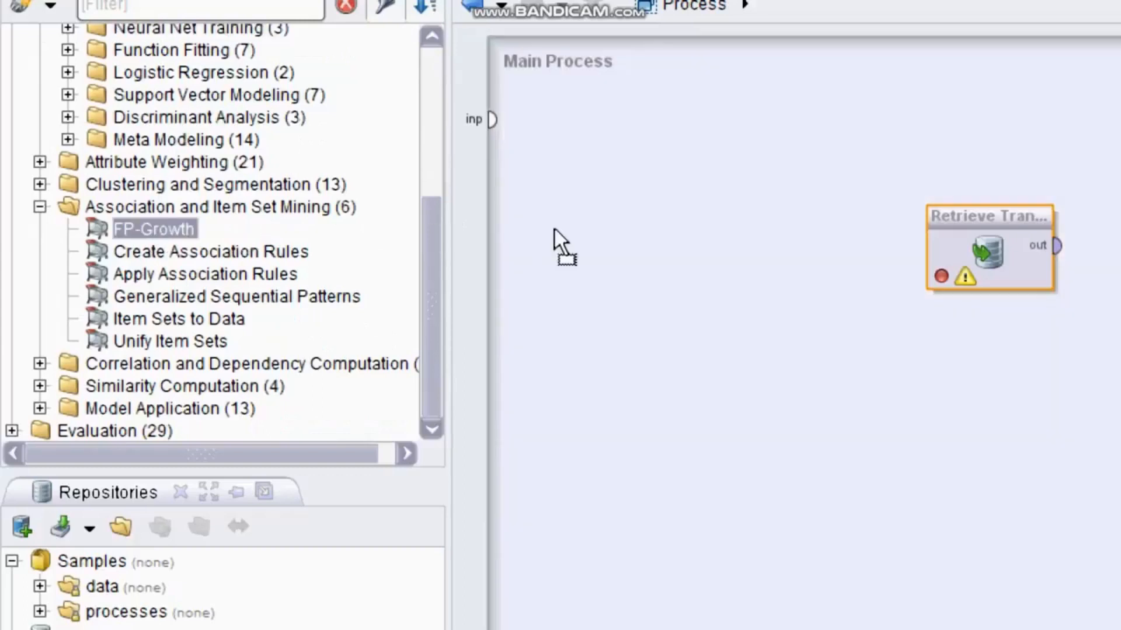
{"action": "left_click_drag", "start_coordinate": [1018, 125], "coordinate": [1018, 126]}
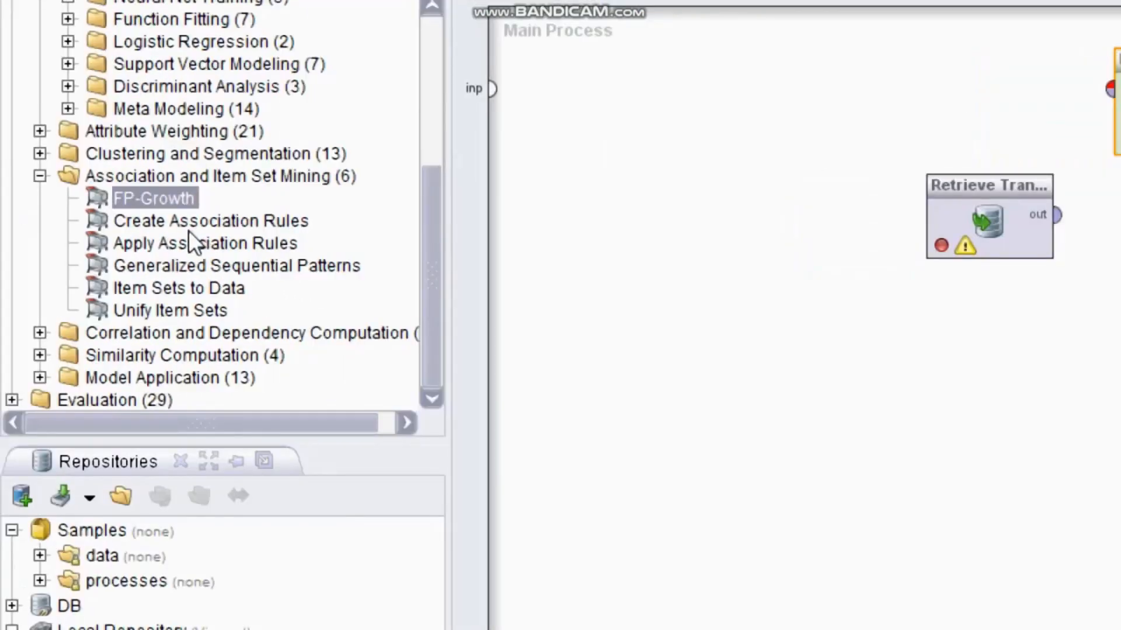
{"action": "left_click_drag", "start_coordinate": [217, 223], "coordinate": [1120, 213]}
{"action": "left_click_drag", "start_coordinate": [1033, 213], "coordinate": [1027, 114]}
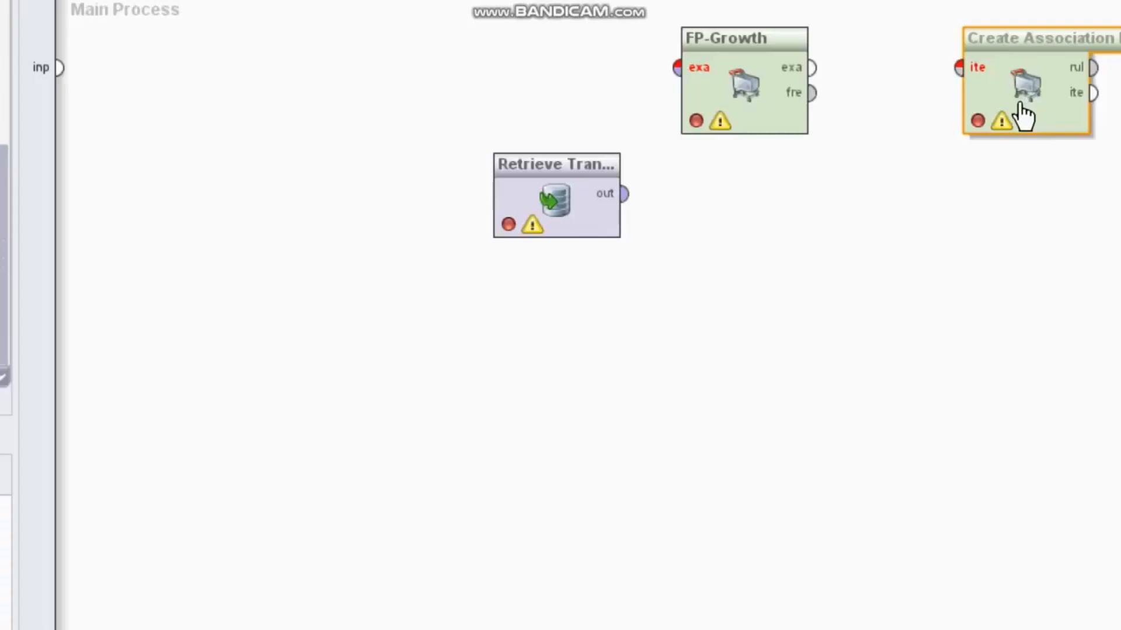
Set the FP-Growth operator's min support to 0.30
{"action": "left_click", "coordinate": [737, 60]}
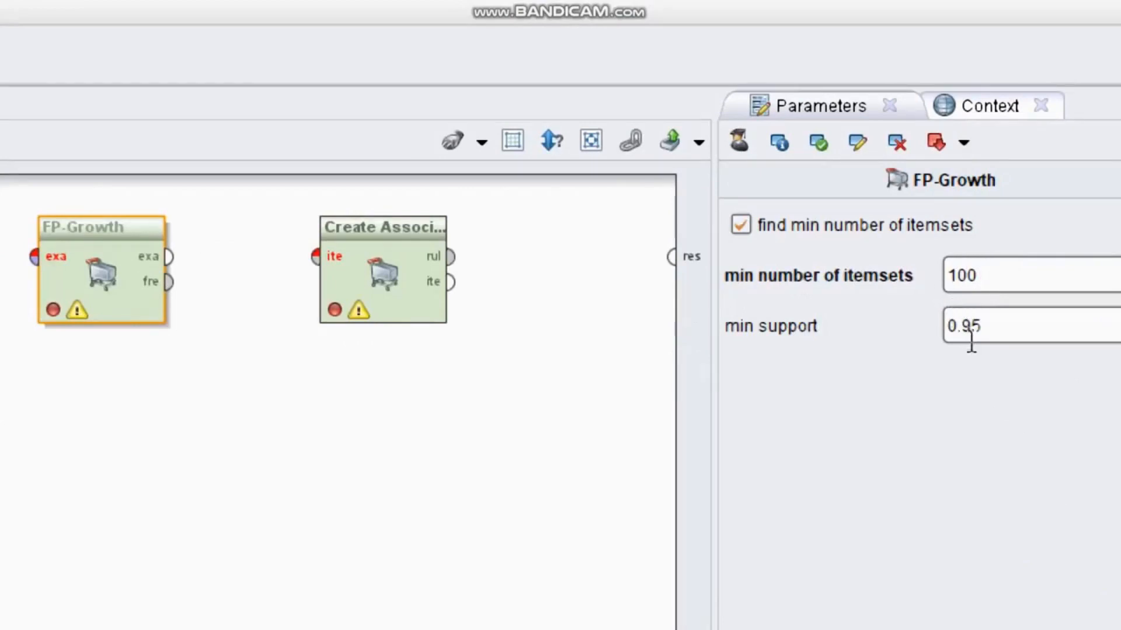
{"action": "left_click", "coordinate": [992, 329]}
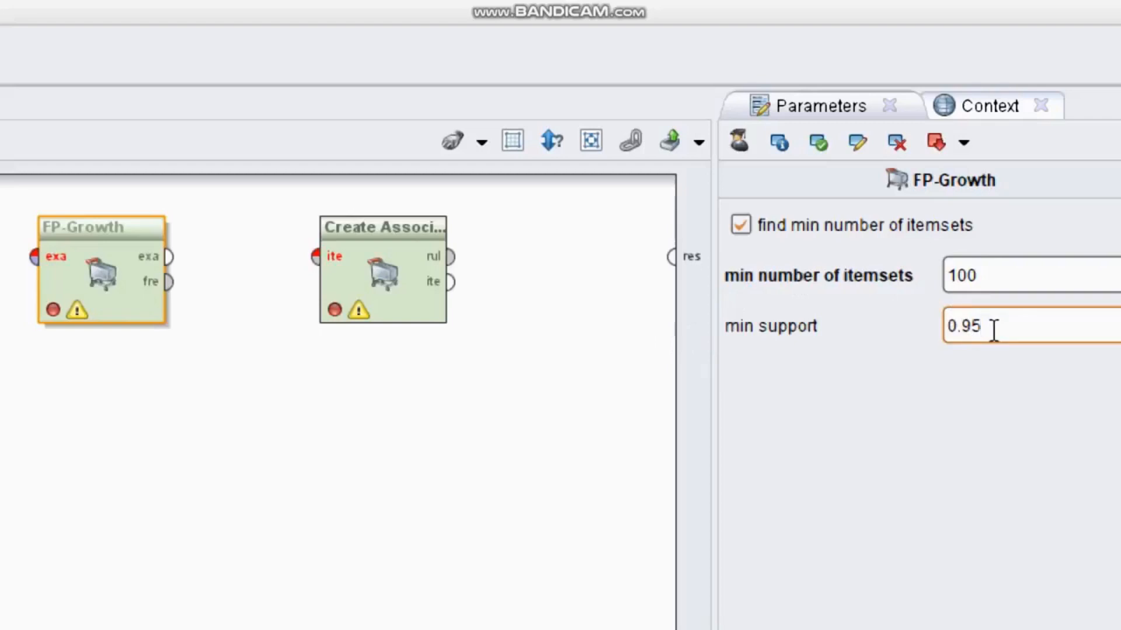
{"action": "key", "text": "BackSpace"}
{"action": "key", "text": "BackSpace"}
{"action": "type", "text": "30"}
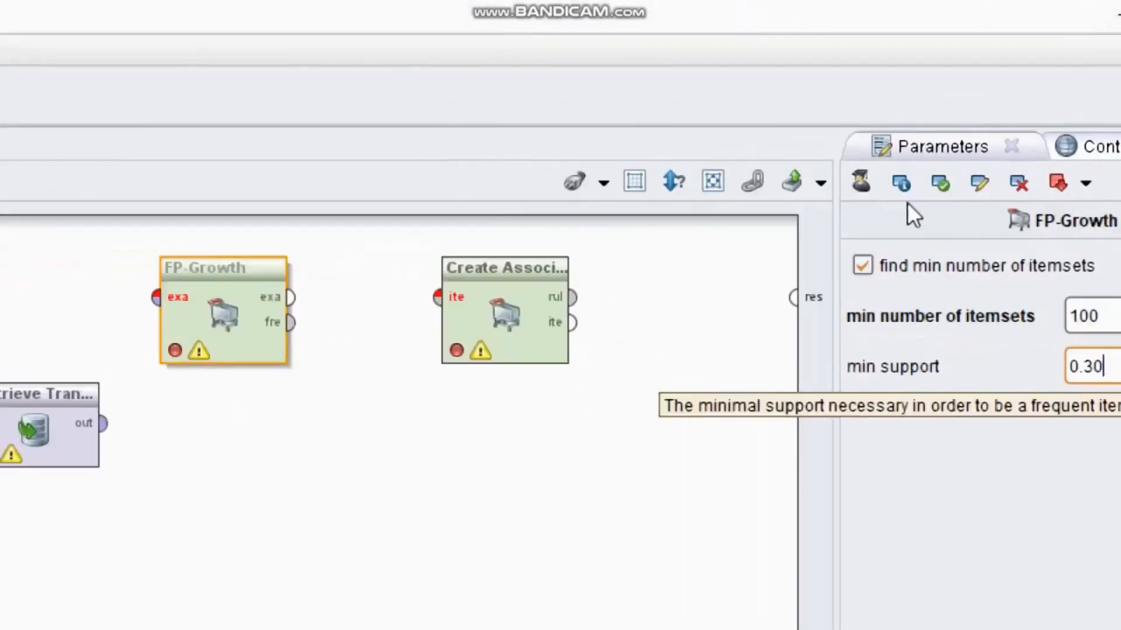
Set the Create Association Rules operator's min confidence to 0.50
{"action": "left_click", "coordinate": [508, 287]}
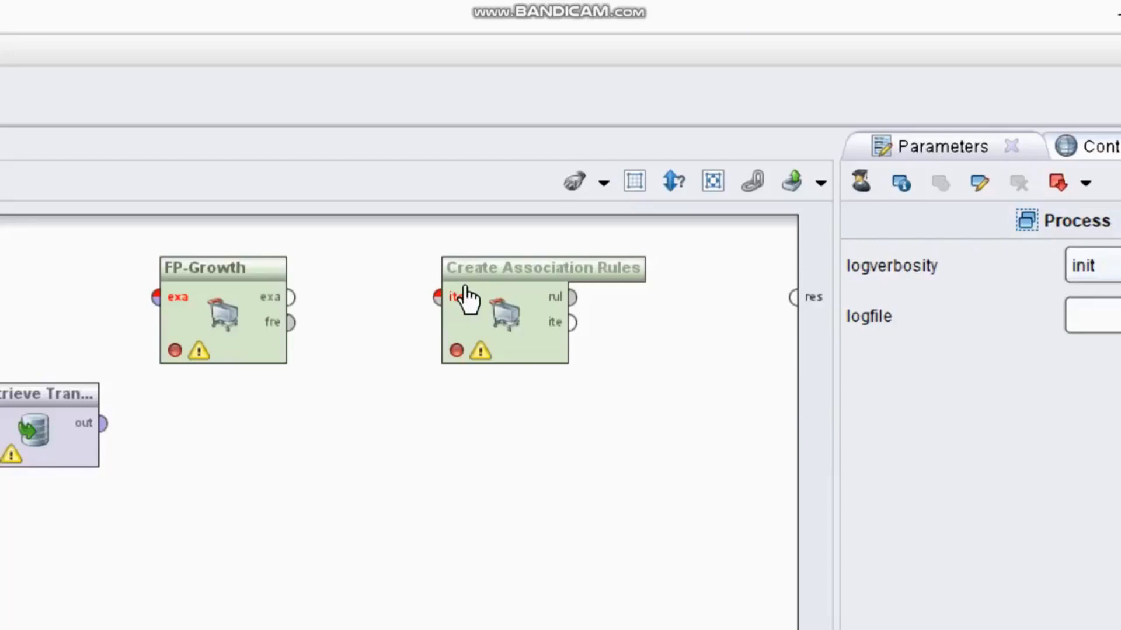
{"action": "left_click", "coordinate": [535, 281]}
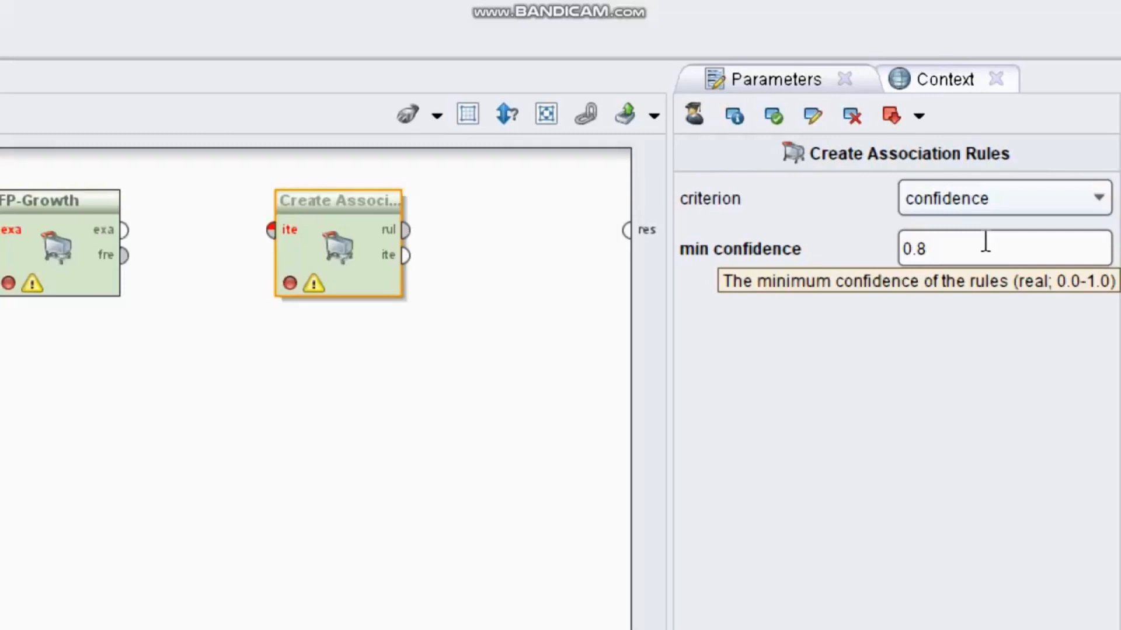
{"action": "left_click", "coordinate": [986, 244]}
{"action": "key", "text": "BackSpace"}
{"action": "type", "text": "50"}
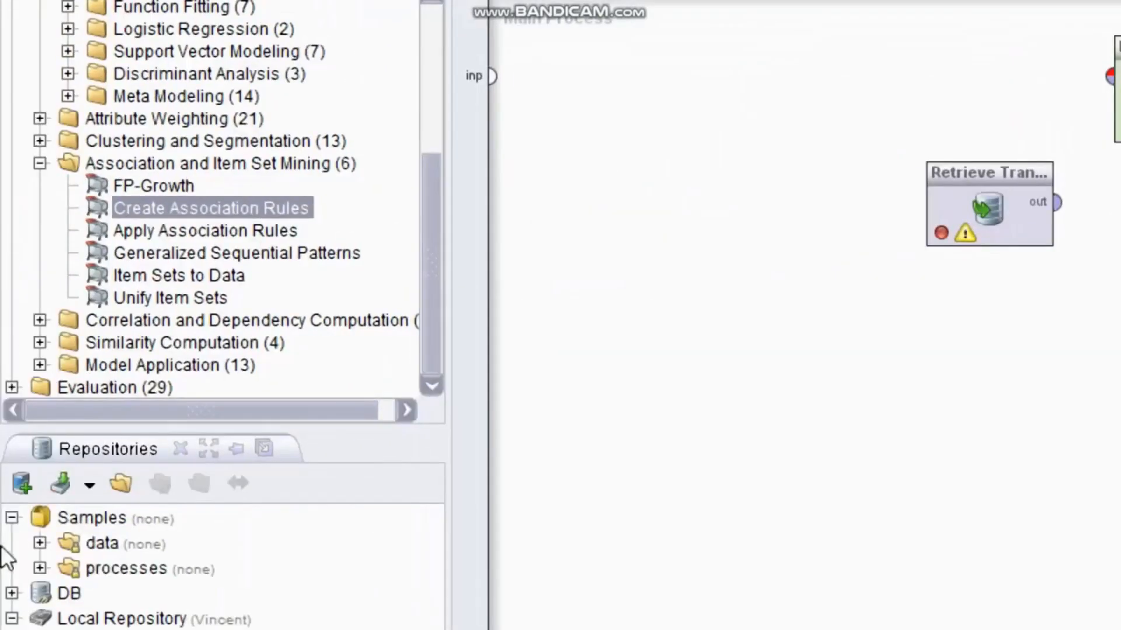
Add the Numerical to Binominal type conversion operator from Data Transformation and place it beside the Transaksi retrieve operator
{"action": "scroll", "coordinate": [119, 272], "scroll_direction": "up", "scroll_amount": 2}
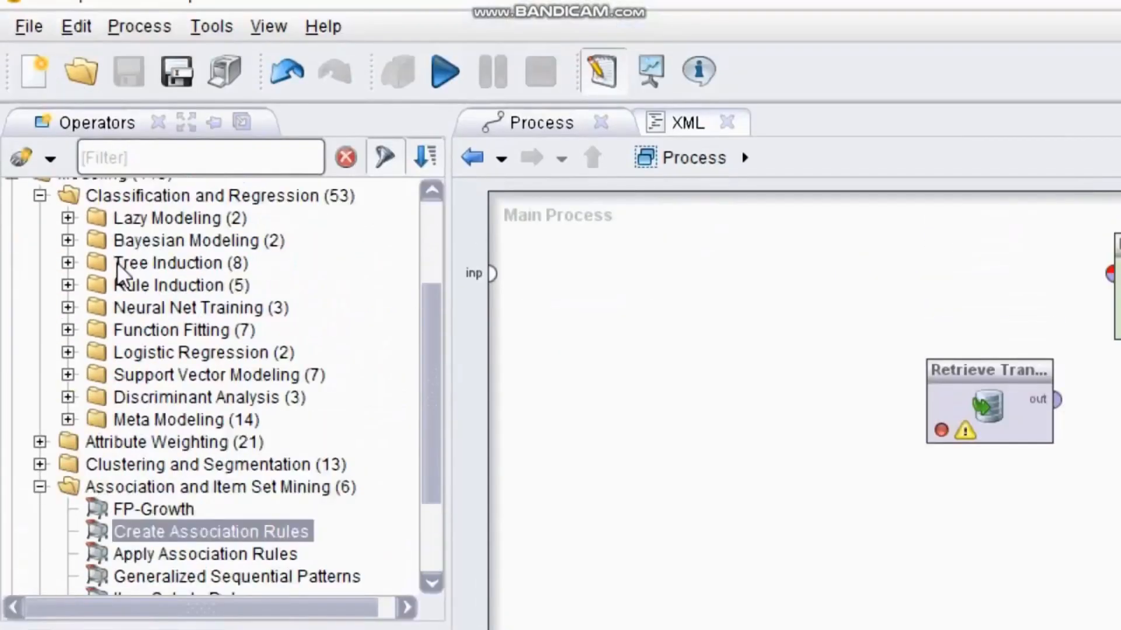
{"action": "scroll", "coordinate": [116, 264], "scroll_direction": "up", "scroll_amount": 2}
{"action": "left_click", "coordinate": [12, 299]}
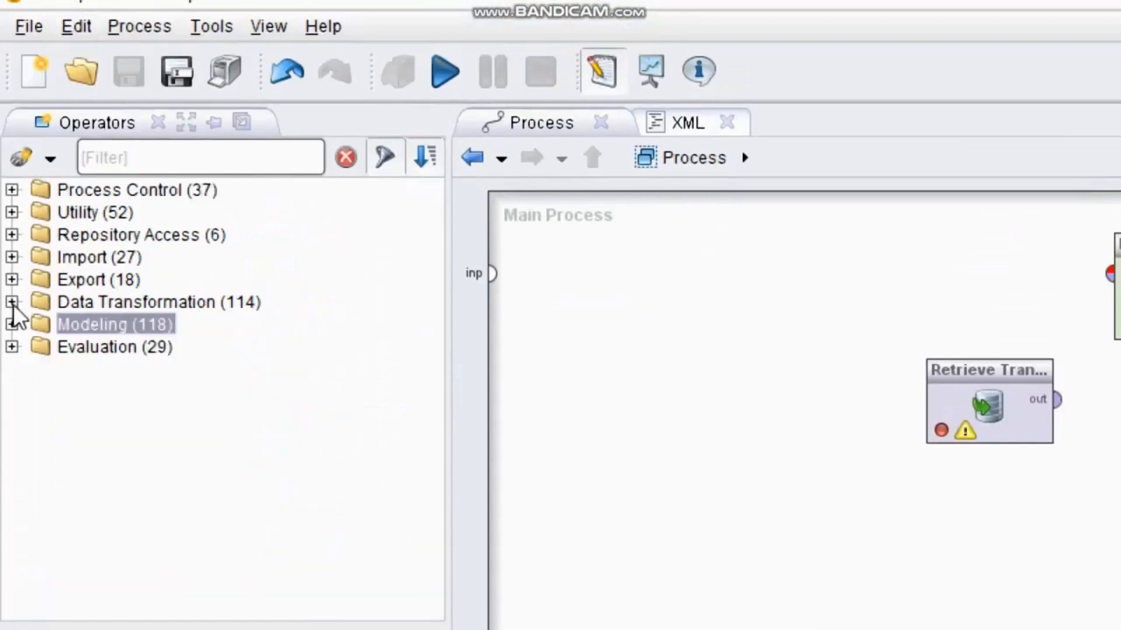
{"action": "left_click", "coordinate": [12, 302]}
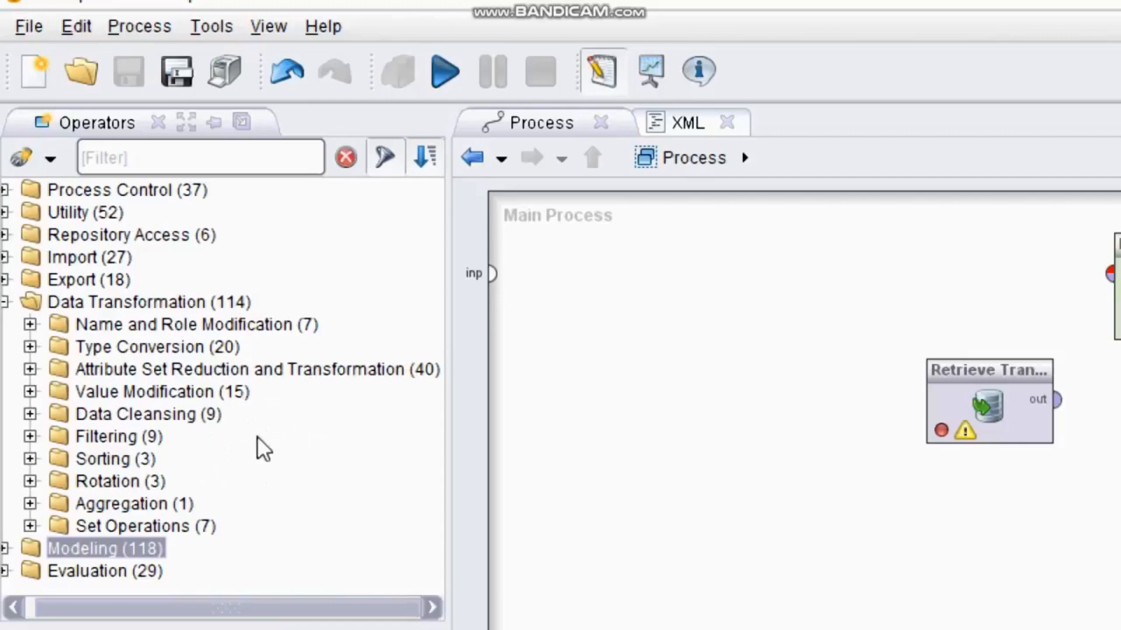
{"action": "left_click", "coordinate": [30, 346]}
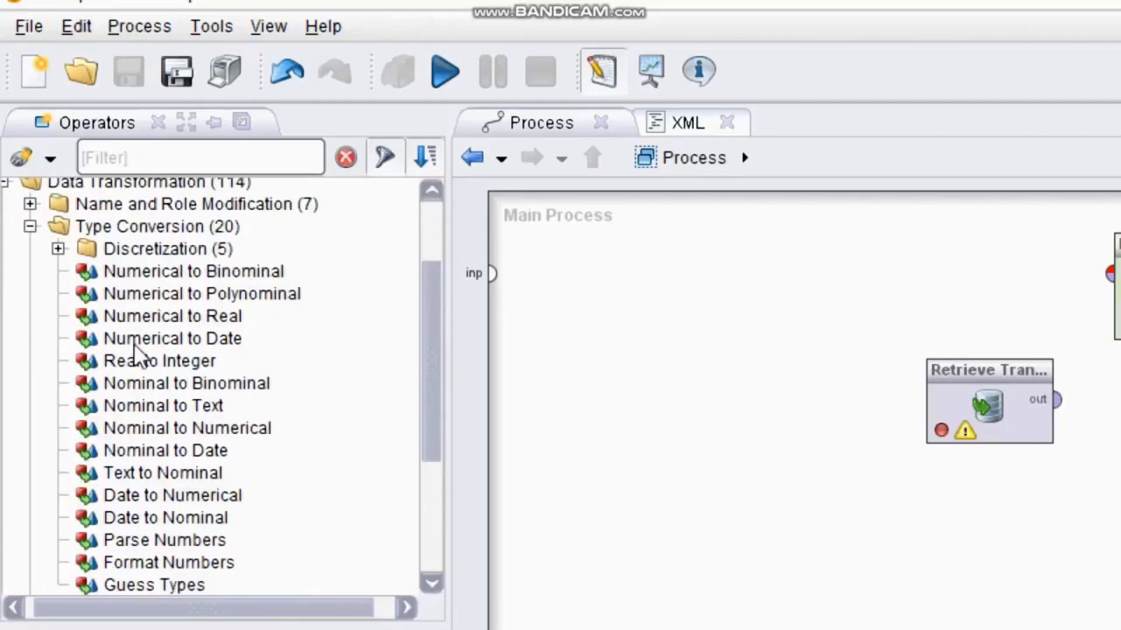
{"action": "mouse_move", "coordinate": [181, 282]}
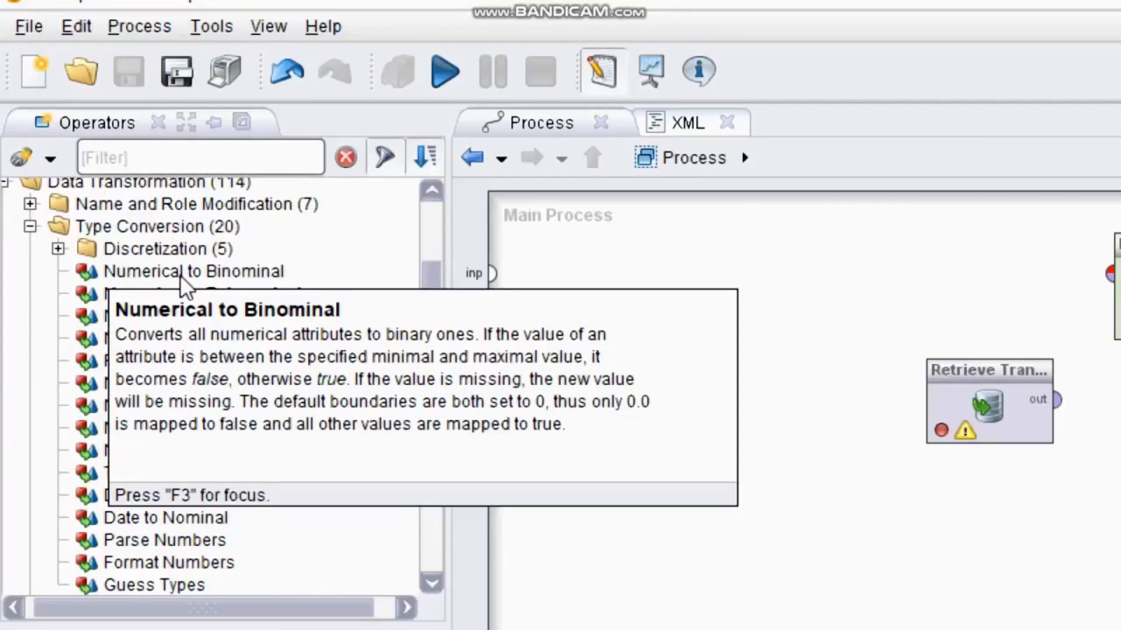
{"action": "left_click_drag", "start_coordinate": [180, 283], "coordinate": [1120, 460]}
{"action": "left_click_drag", "start_coordinate": [1013, 379], "coordinate": [807, 365]}
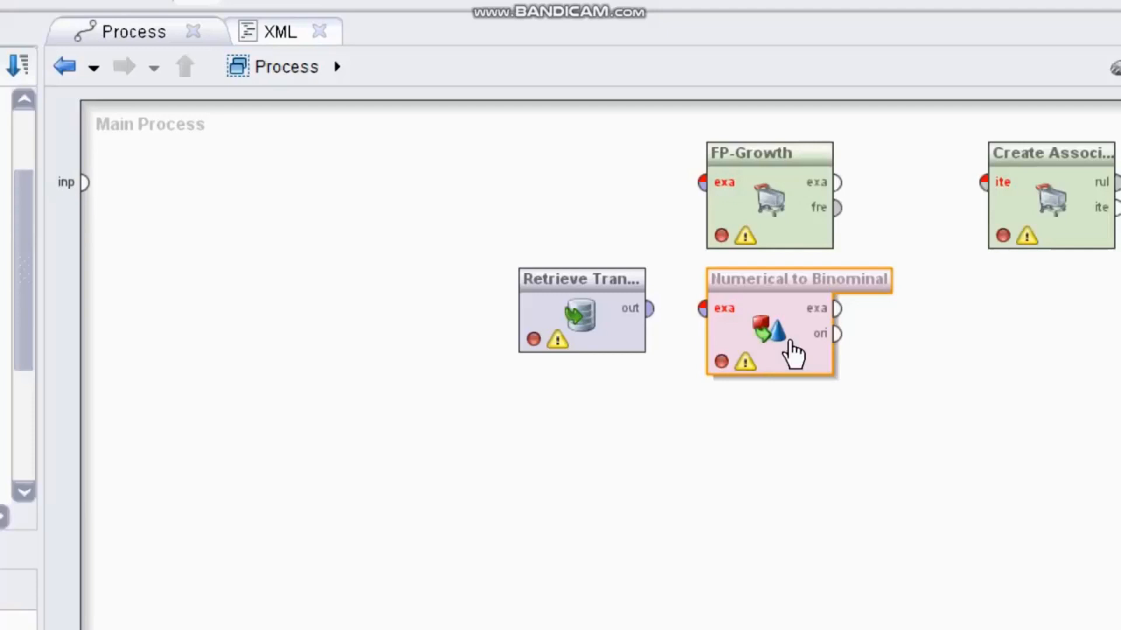
Arrange the Transaksi retrieve, Numerical to Binominal and FP-Growth operators in one row in that order
{"action": "left_click_drag", "start_coordinate": [775, 175], "coordinate": [964, 315]}
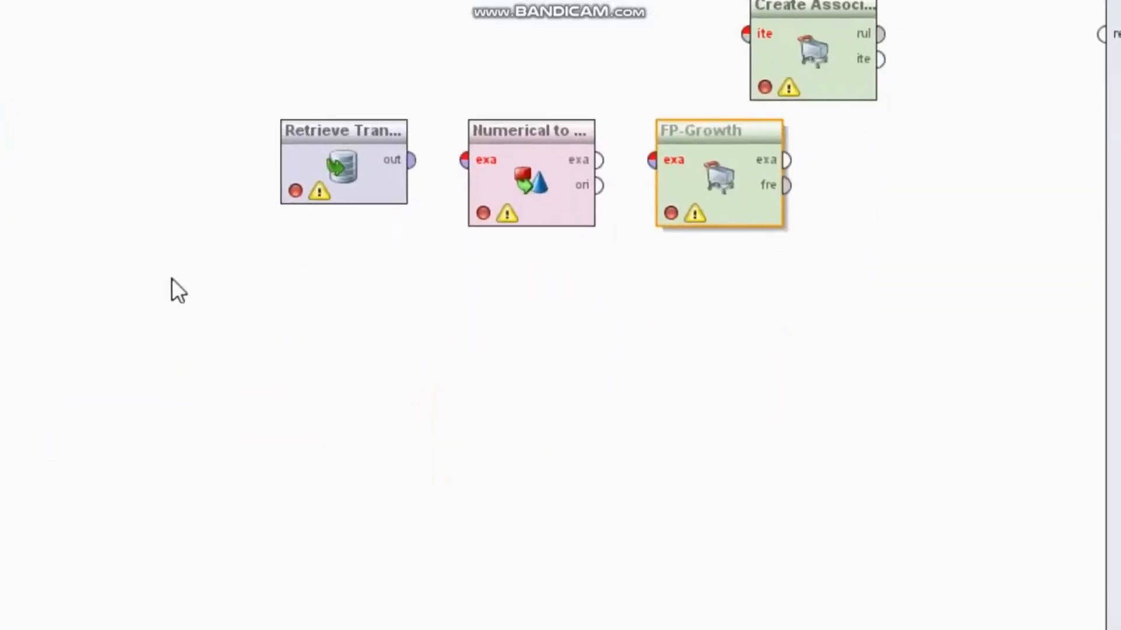
{"action": "left_click_drag", "start_coordinate": [340, 158], "coordinate": [280, 163]}
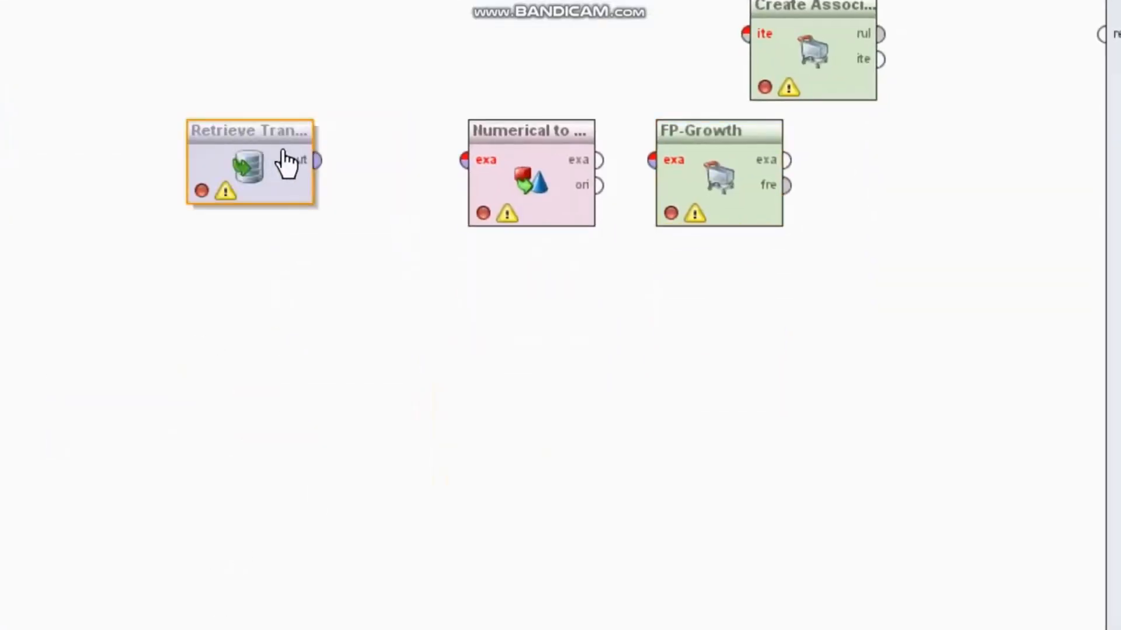
{"action": "left_click", "coordinate": [475, 121]}
{"action": "mouse_move", "coordinate": [475, 122]}
{"action": "left_mouse_down"}
{"action": "mouse_move", "coordinate": [491, 120]}
{"action": "mouse_move", "coordinate": [458, 125]}
{"action": "left_mouse_up"}
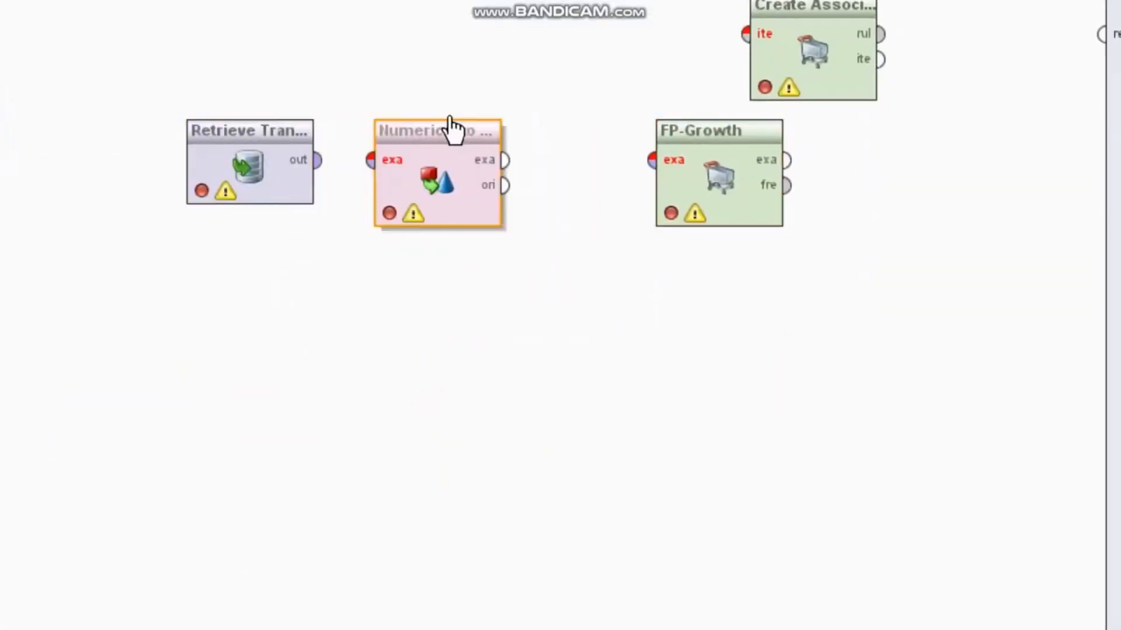
Connect the Transaksi retrieve output to Numerical to Binominal's example input, and that operator's example output to FP-Growth
{"action": "left_click", "coordinate": [317, 160]}
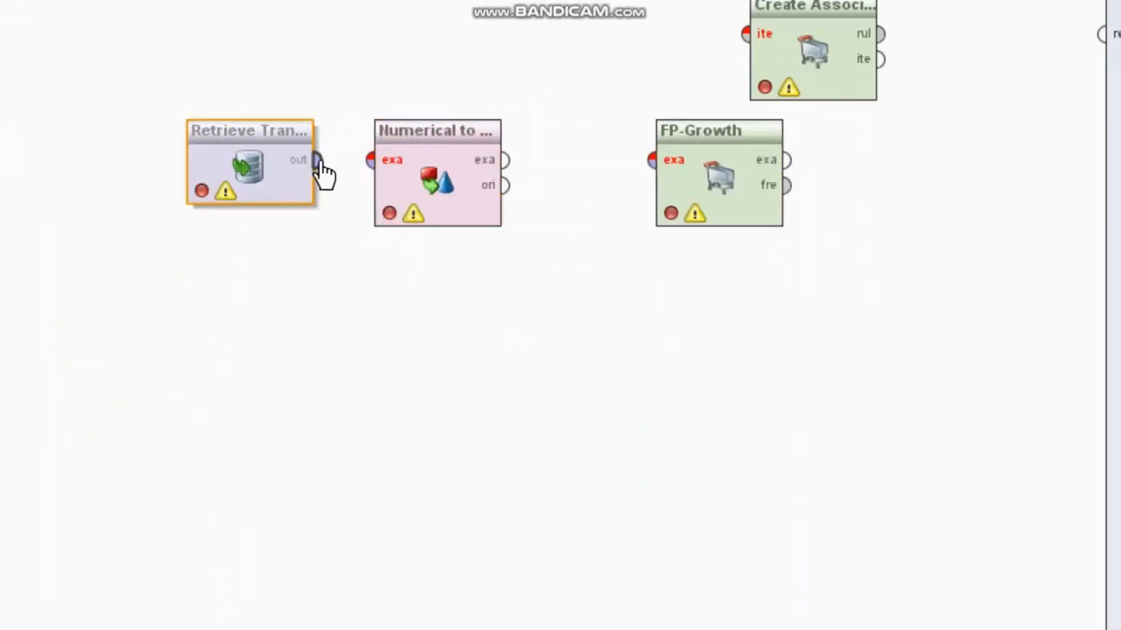
{"action": "left_click", "coordinate": [368, 160]}
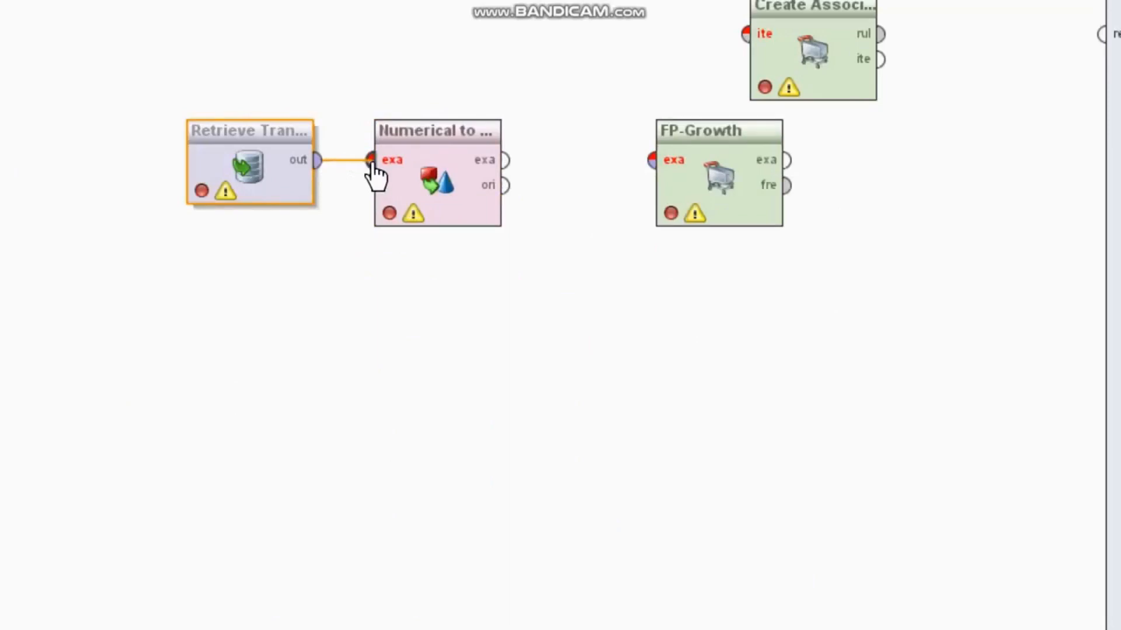
{"action": "left_click", "coordinate": [374, 174]}
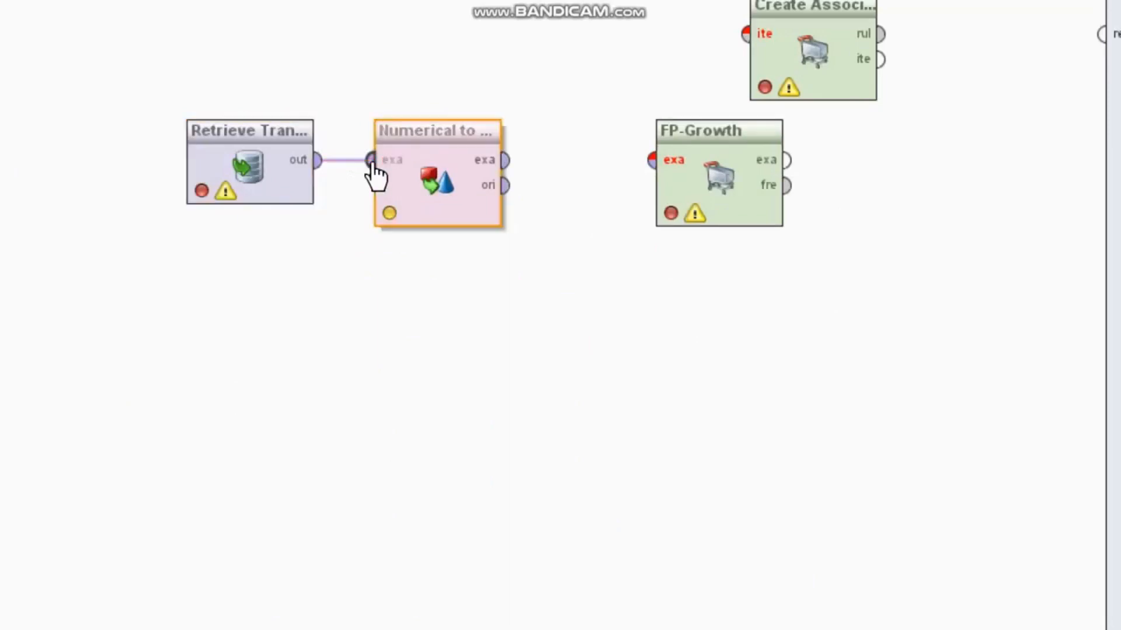
{"action": "mouse_move", "coordinate": [374, 170]}
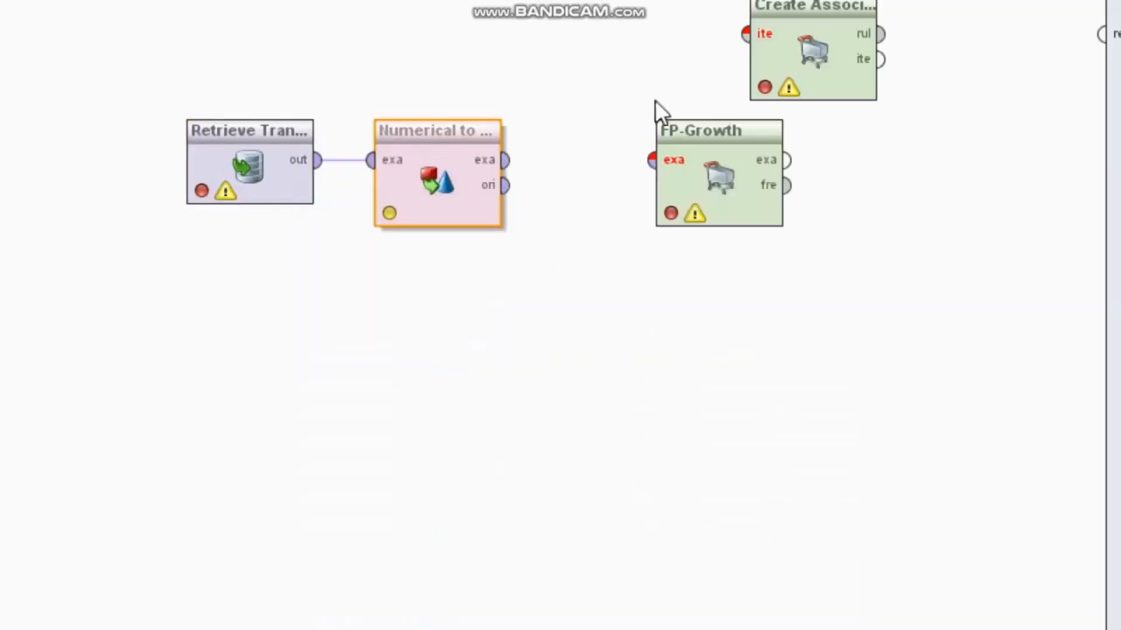
{"action": "mouse_move", "coordinate": [718, 143]}
{"action": "left_mouse_down"}
{"action": "mouse_move", "coordinate": [664, 140]}
{"action": "mouse_move", "coordinate": [700, 140]}
{"action": "left_mouse_up"}
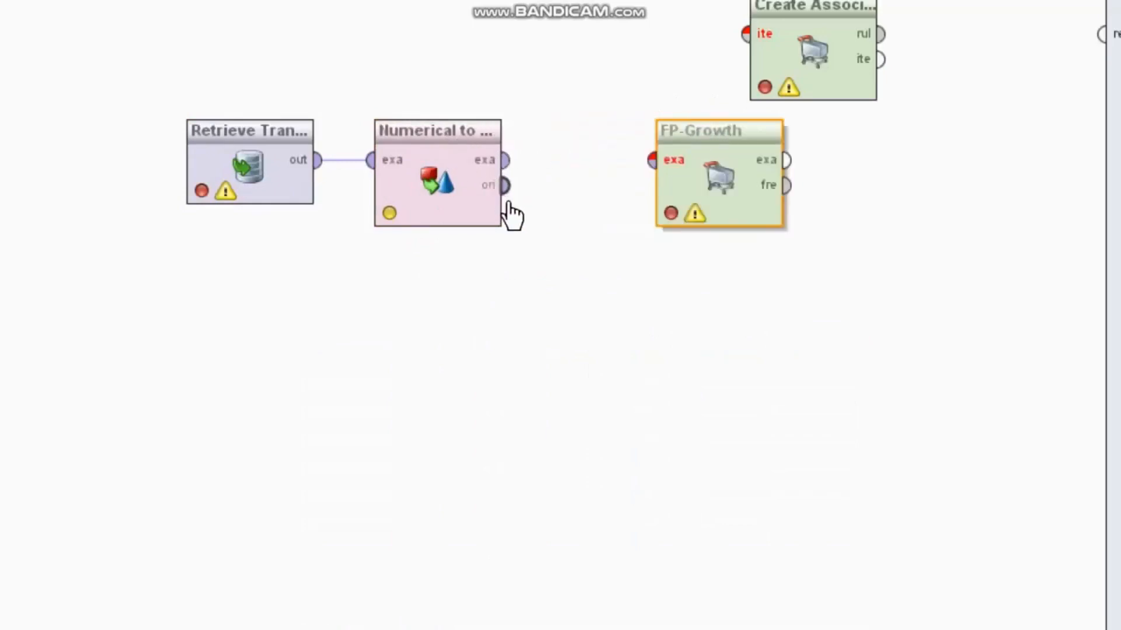
{"action": "mouse_move", "coordinate": [507, 194]}
{"action": "left_click_drag", "start_coordinate": [505, 165], "coordinate": [653, 164]}
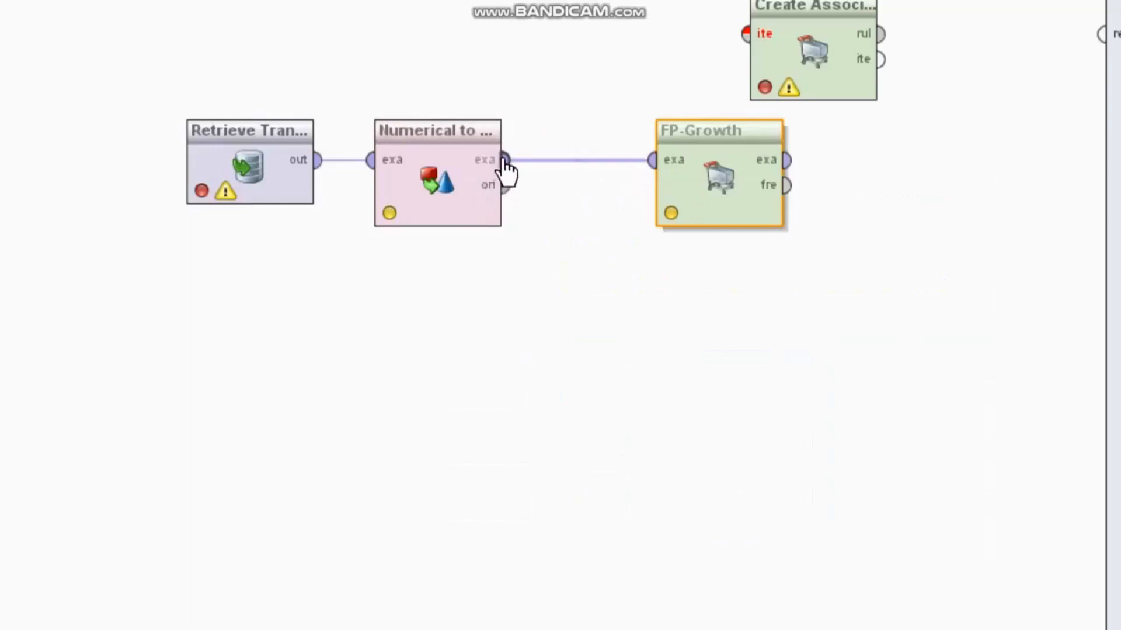
{"action": "mouse_move", "coordinate": [506, 170]}
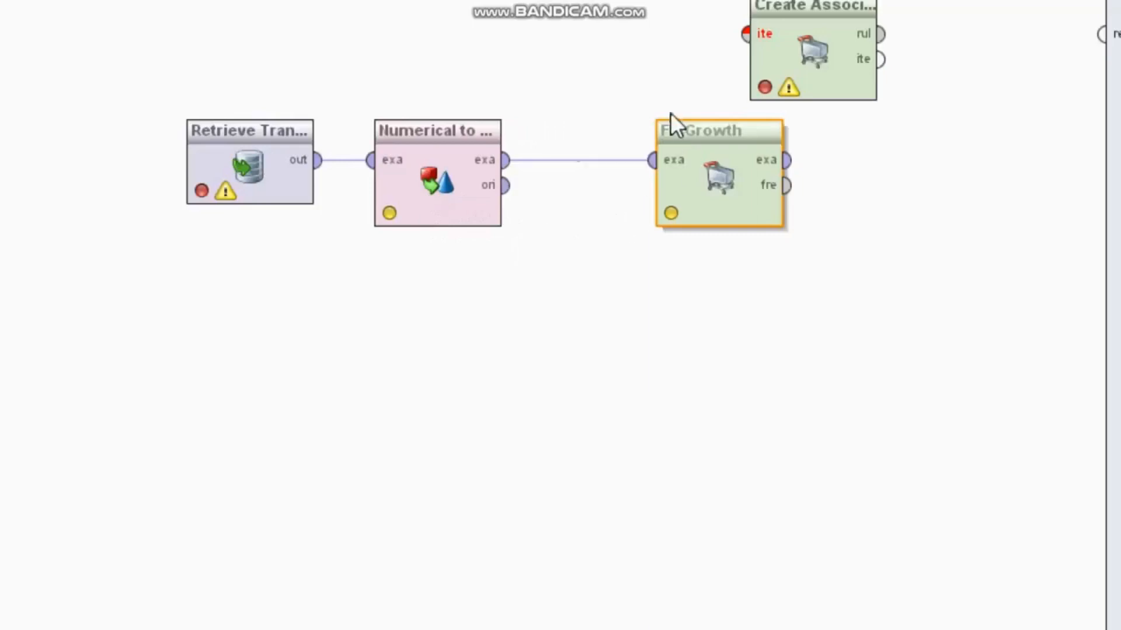
Line up FP-Growth and Create Association Rules in the row and connect FP-Growth's frequent sets output to the item sets input
{"action": "left_click_drag", "start_coordinate": [695, 140], "coordinate": [640, 141]}
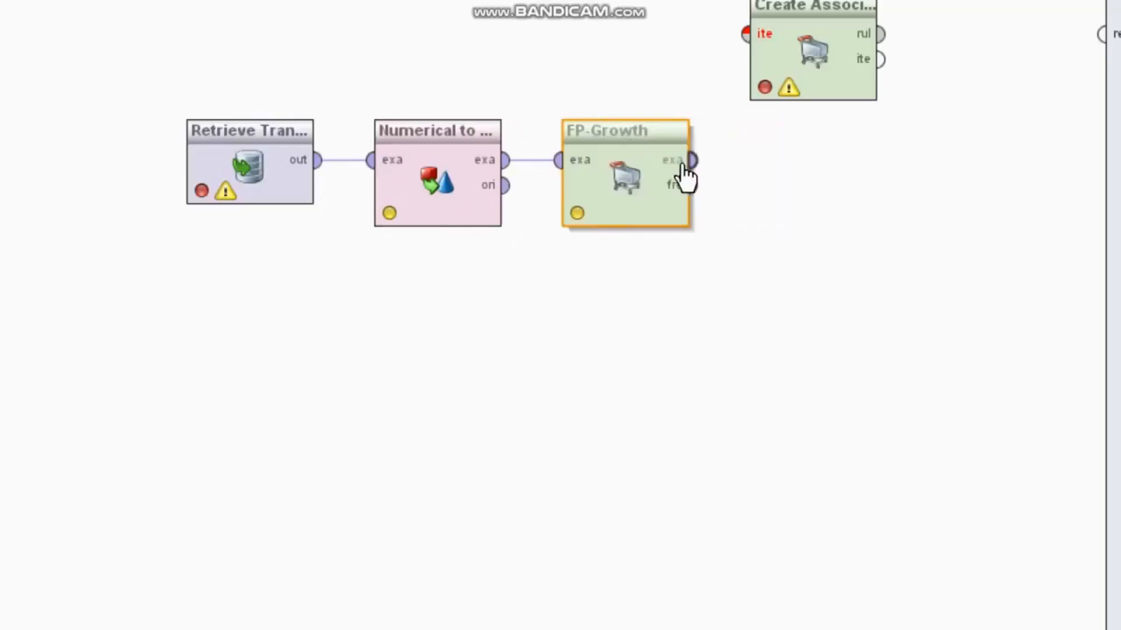
{"action": "mouse_move", "coordinate": [683, 166]}
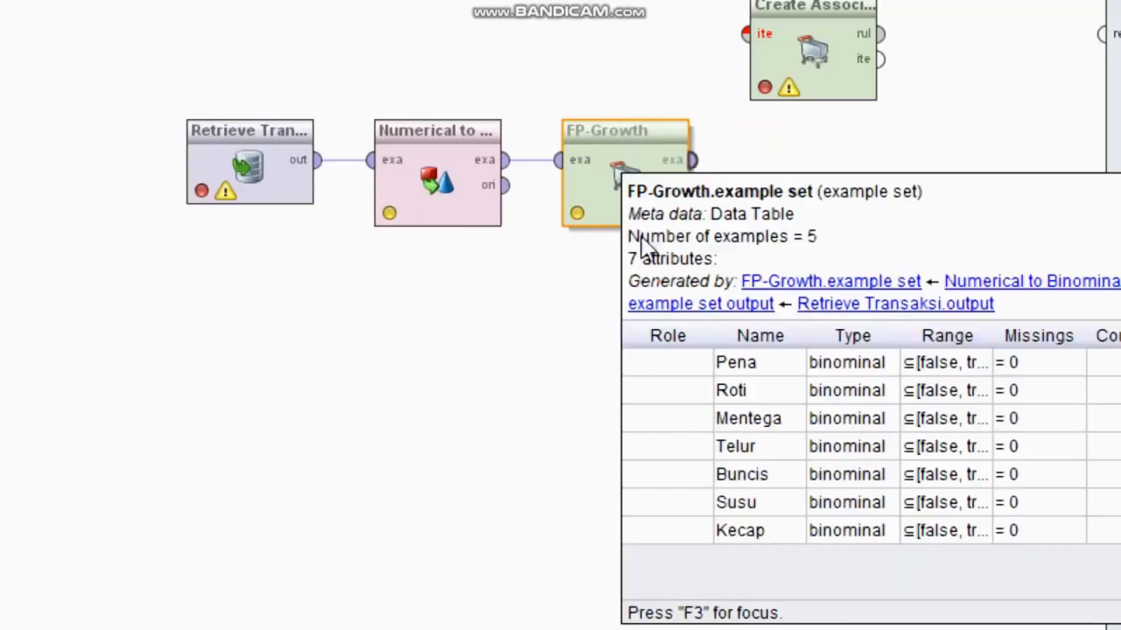
{"action": "mouse_move", "coordinate": [694, 187]}
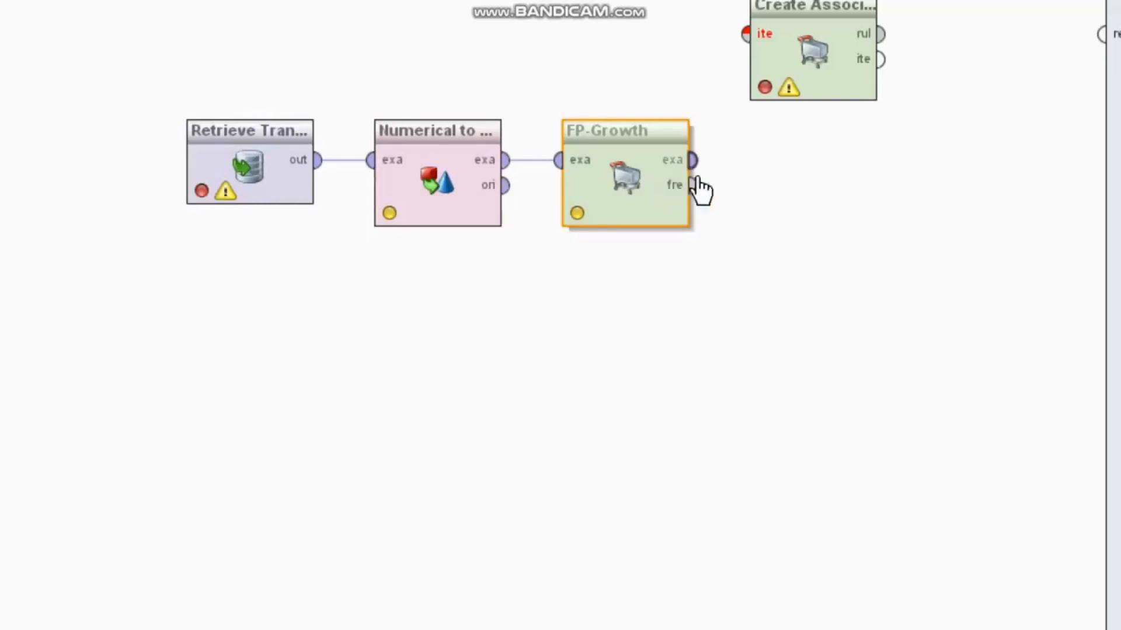
{"action": "left_click_drag", "start_coordinate": [850, 43], "coordinate": [868, 156]}
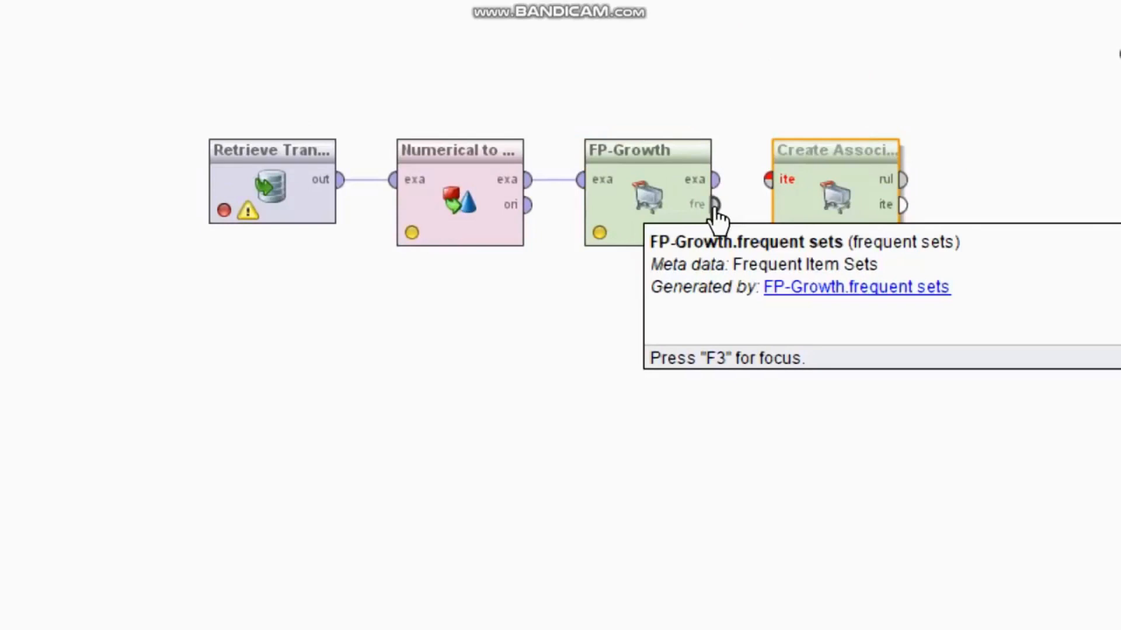
{"action": "left_click_drag", "start_coordinate": [714, 207], "coordinate": [768, 184]}
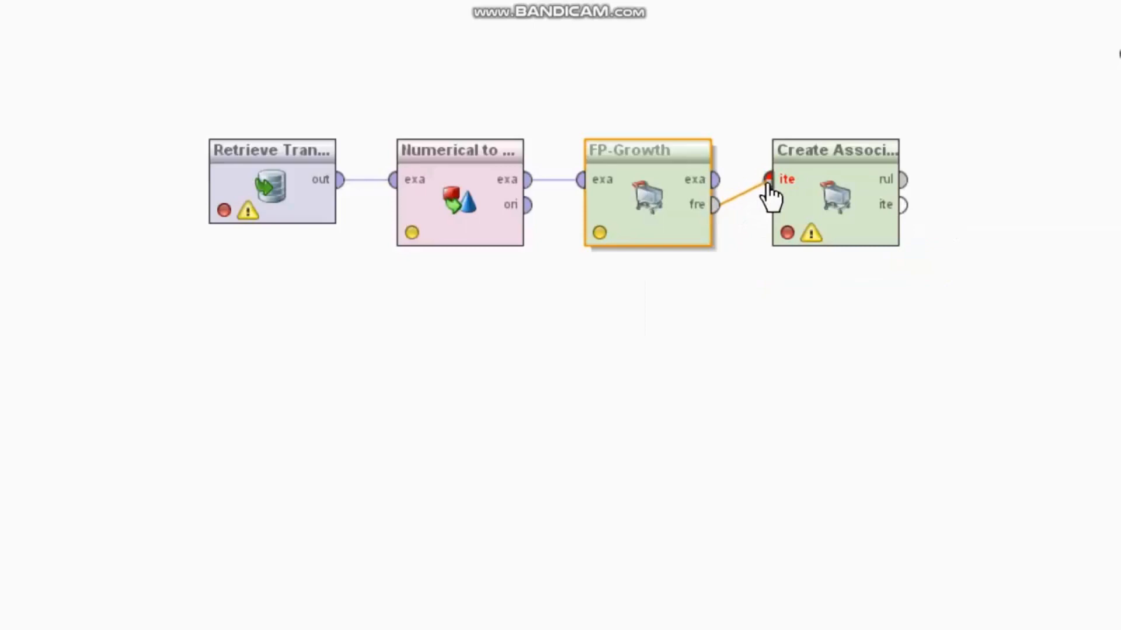
Connect the Create Association Rules operator's rules output to the process result port and run the process
{"action": "left_click_drag", "start_coordinate": [768, 184], "coordinate": [768, 186]}
{"action": "left_click", "coordinate": [813, 212]}
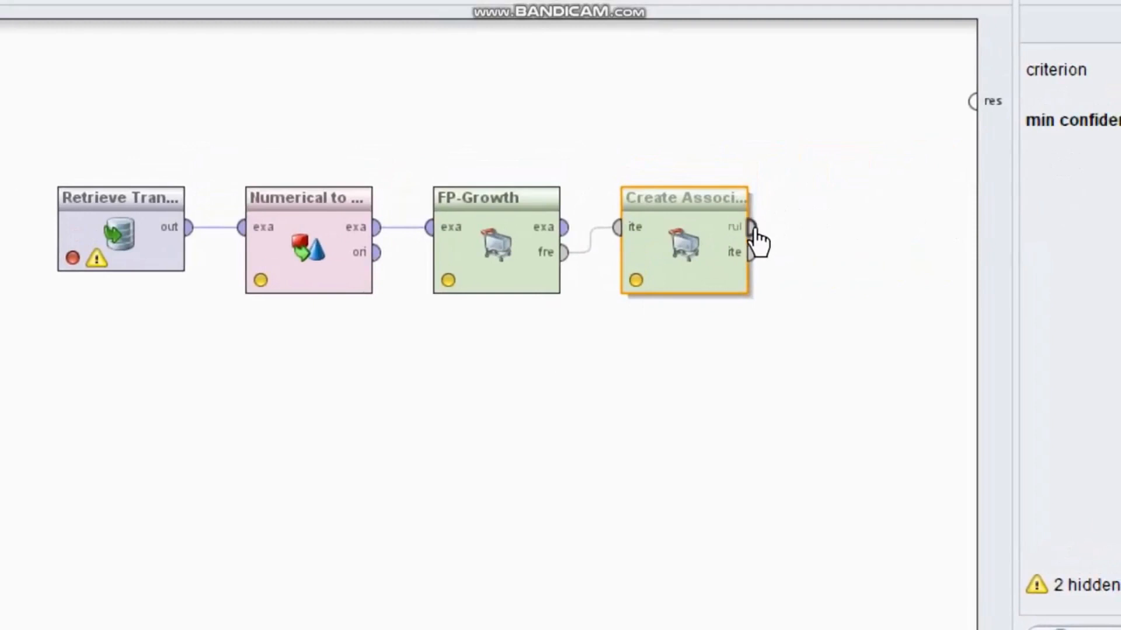
{"action": "mouse_move", "coordinate": [754, 229]}
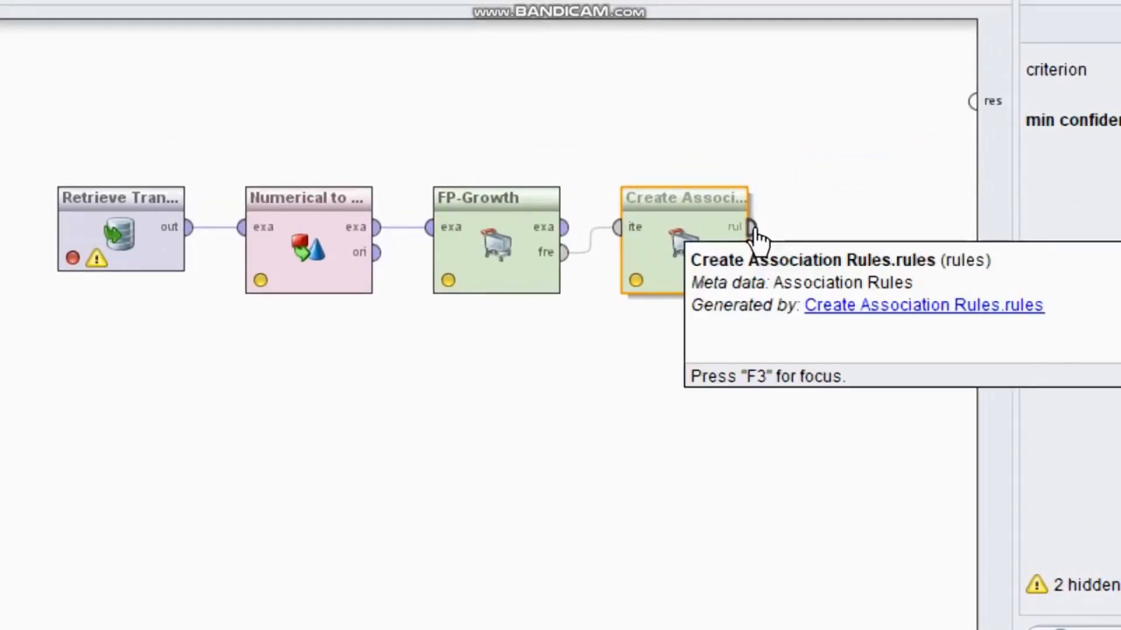
{"action": "left_click_drag", "start_coordinate": [753, 229], "coordinate": [973, 107]}
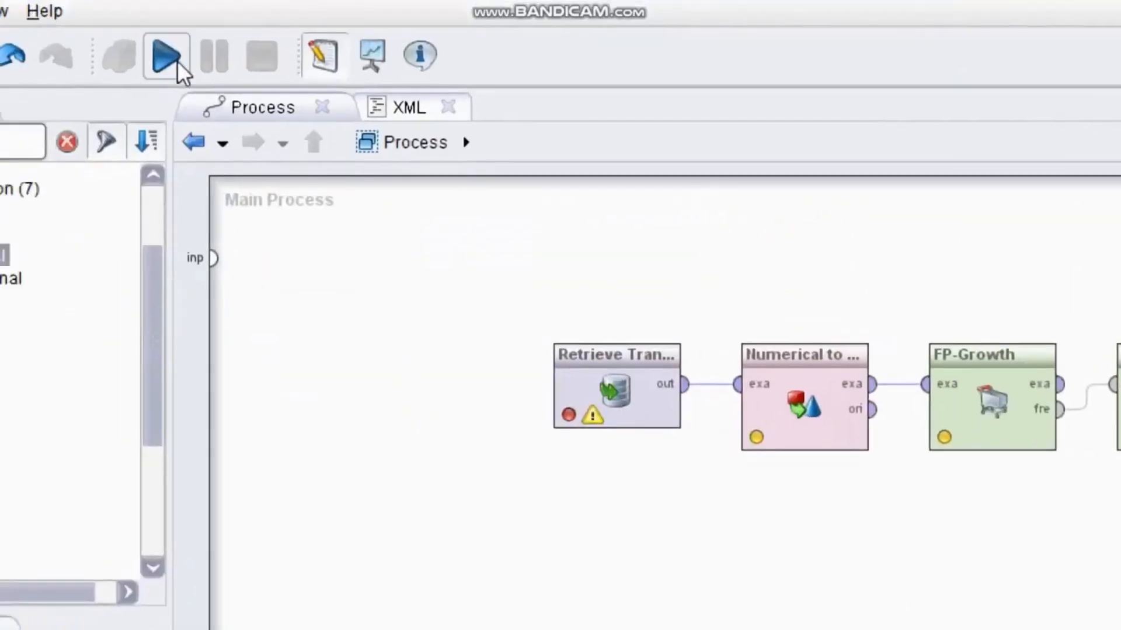
{"action": "left_click", "coordinate": [167, 56]}
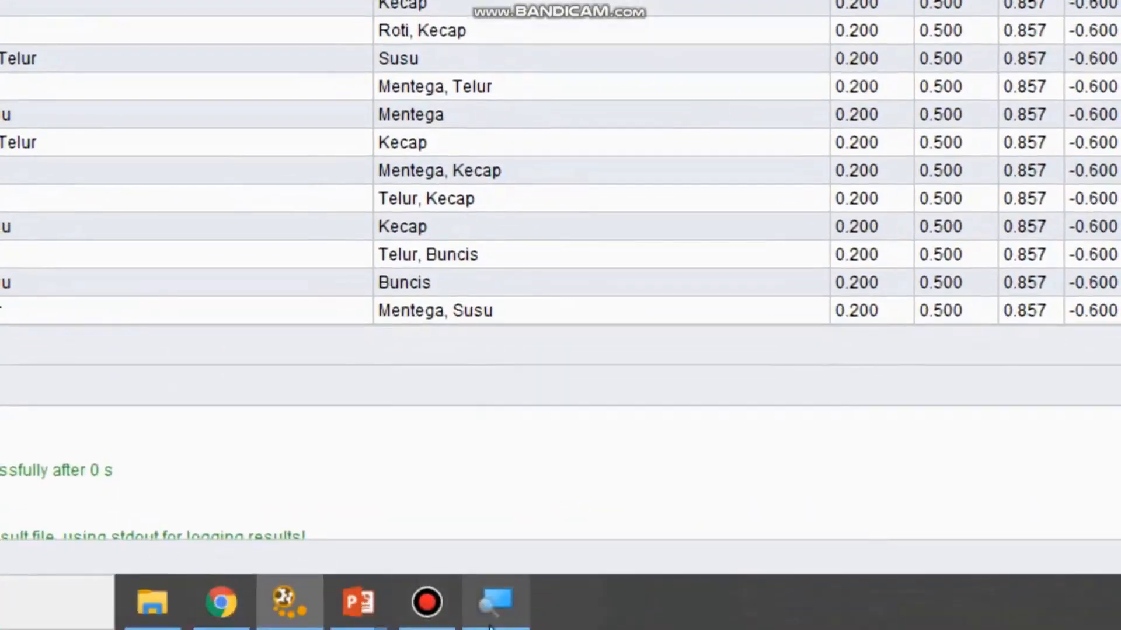
Examine the association rules table, checking the support and confidence of the rule with premises Mentega, Telur and conclusion Roti
{"action": "left_click", "coordinate": [490, 625]}
{"action": "left_click", "coordinate": [60, 594]}
{"action": "left_click", "coordinate": [310, 593]}
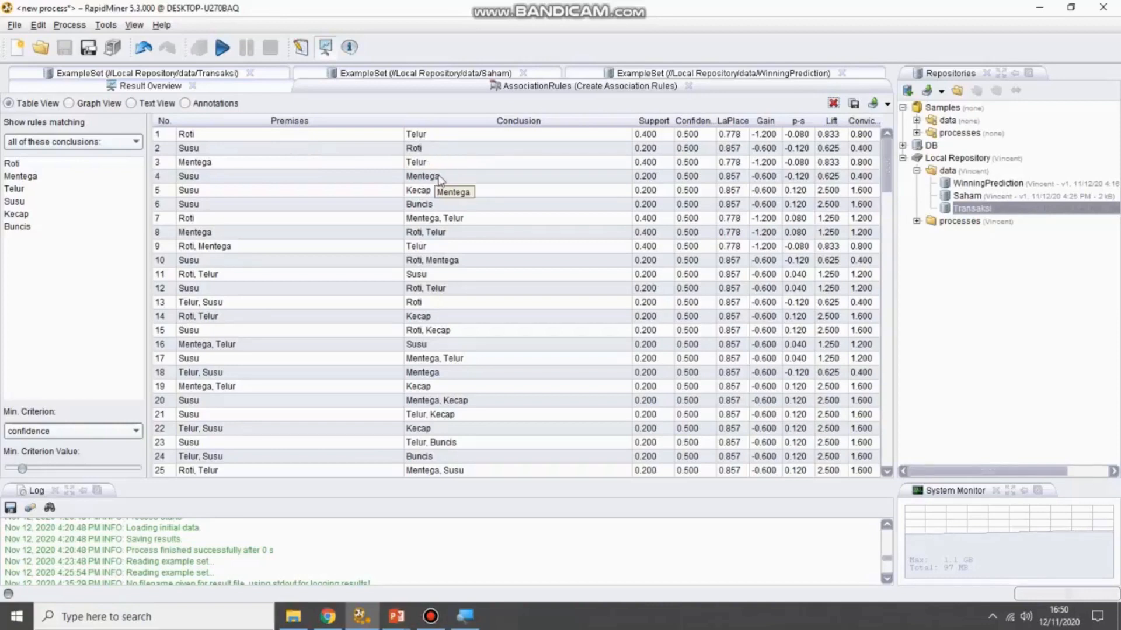
{"action": "scroll", "coordinate": [729, 282], "scroll_direction": "down", "scroll_amount": 14}
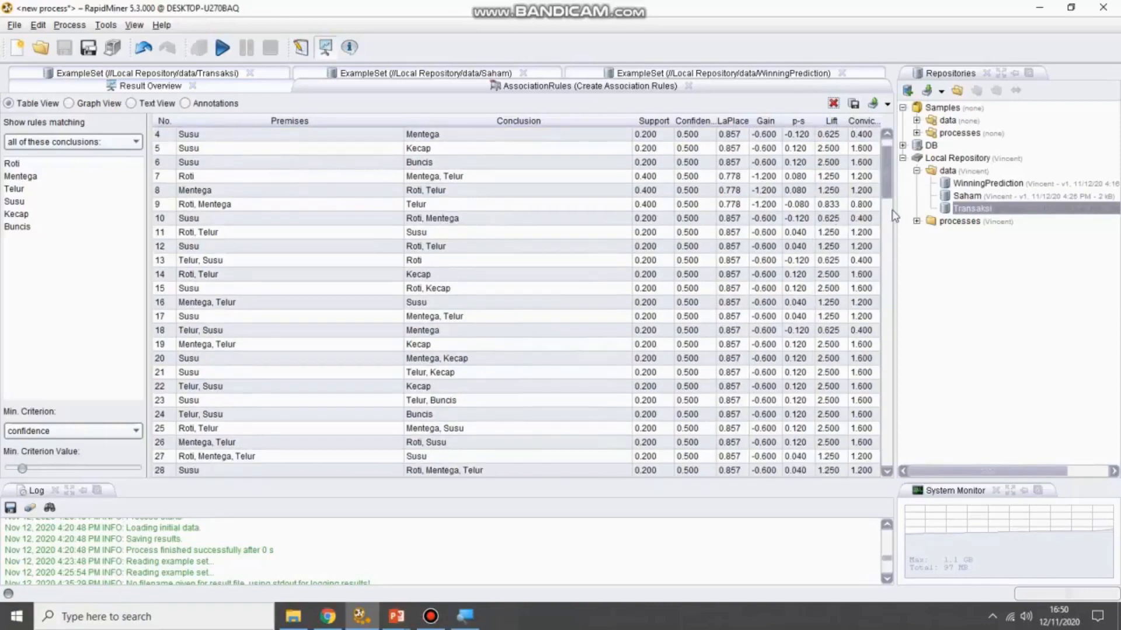
{"action": "left_click_drag", "start_coordinate": [892, 365], "coordinate": [894, 258]}
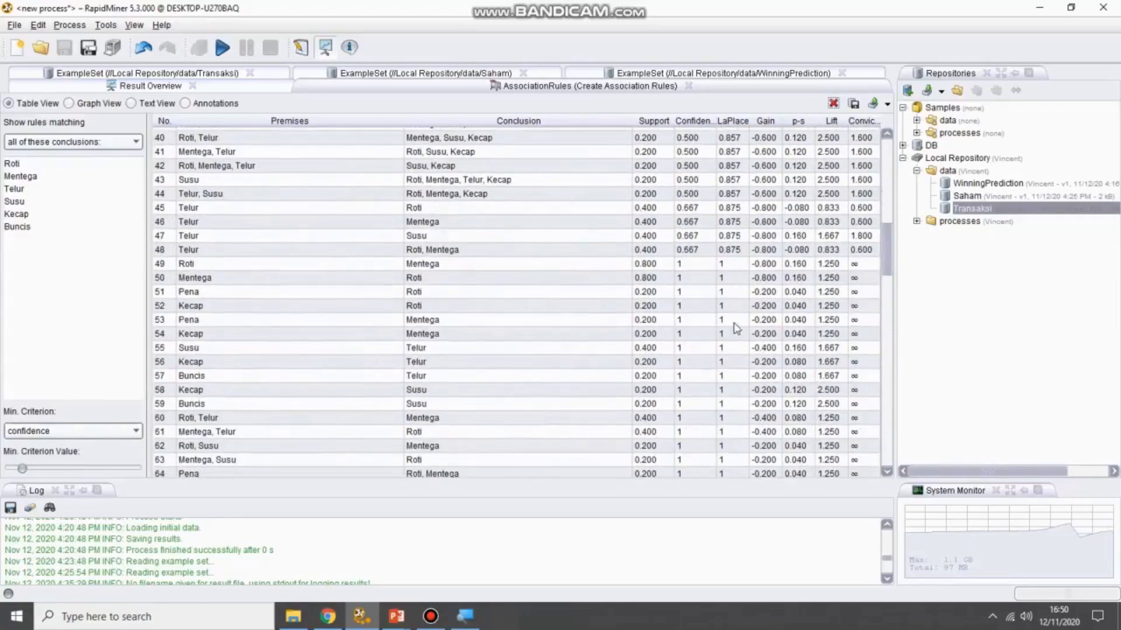
{"action": "left_click", "coordinate": [245, 438]}
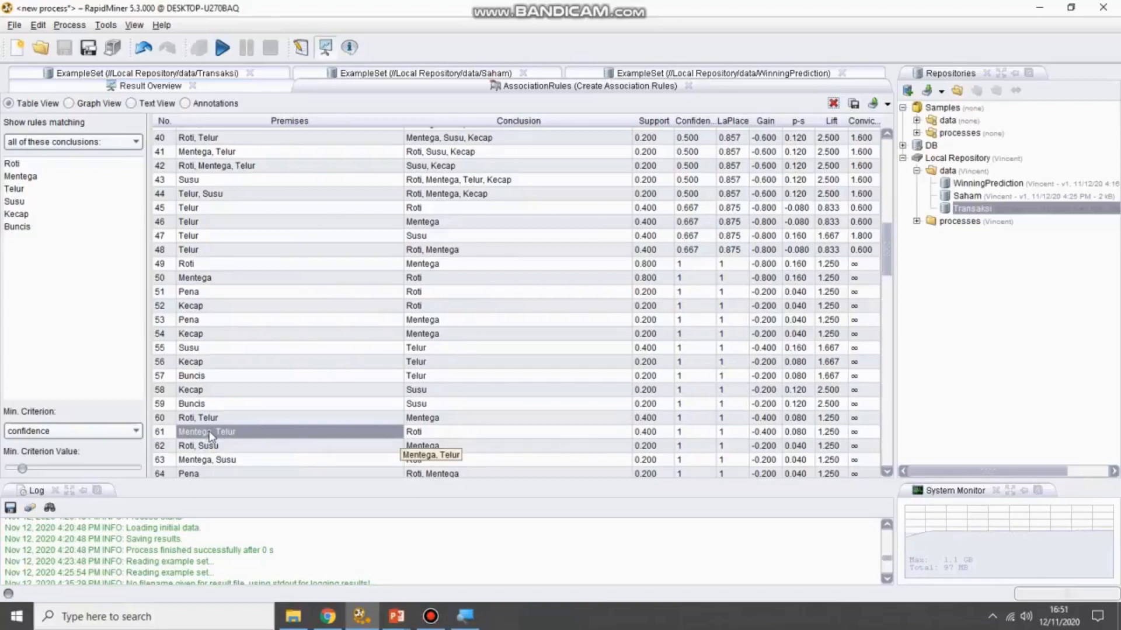
{"action": "left_click", "coordinate": [648, 436]}
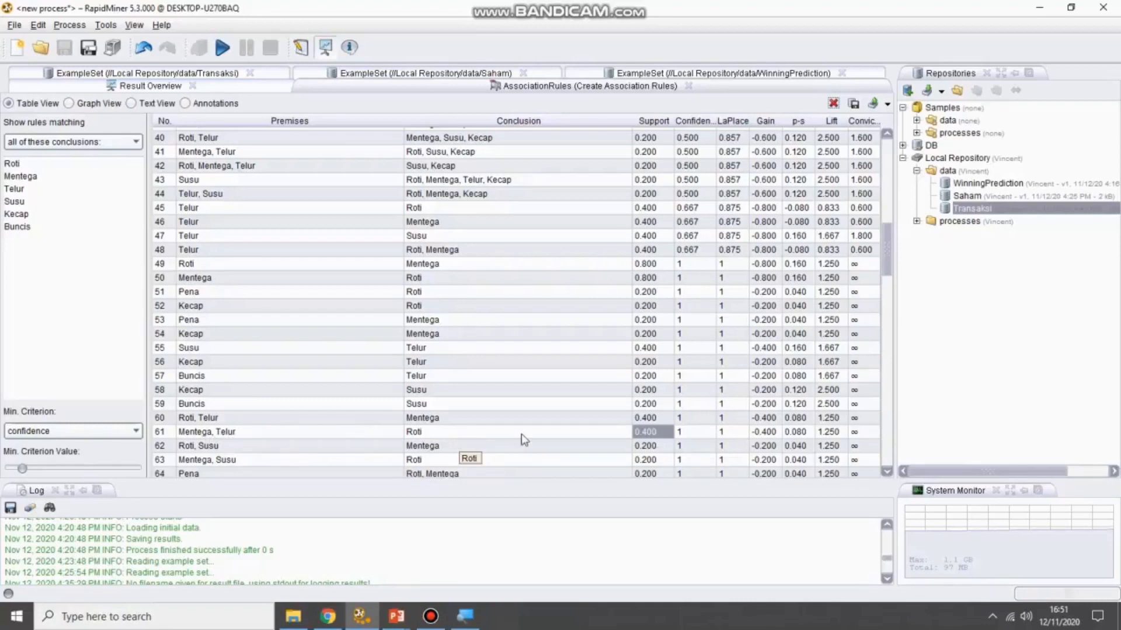
{"action": "left_click", "coordinate": [687, 433]}
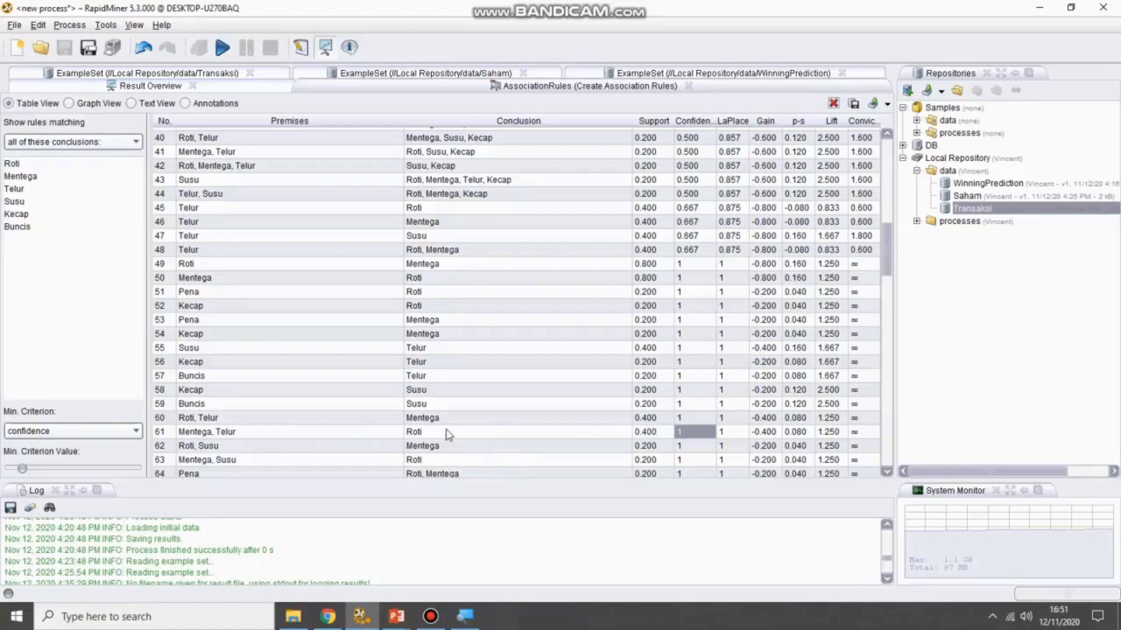
{"action": "left_click", "coordinate": [420, 433]}
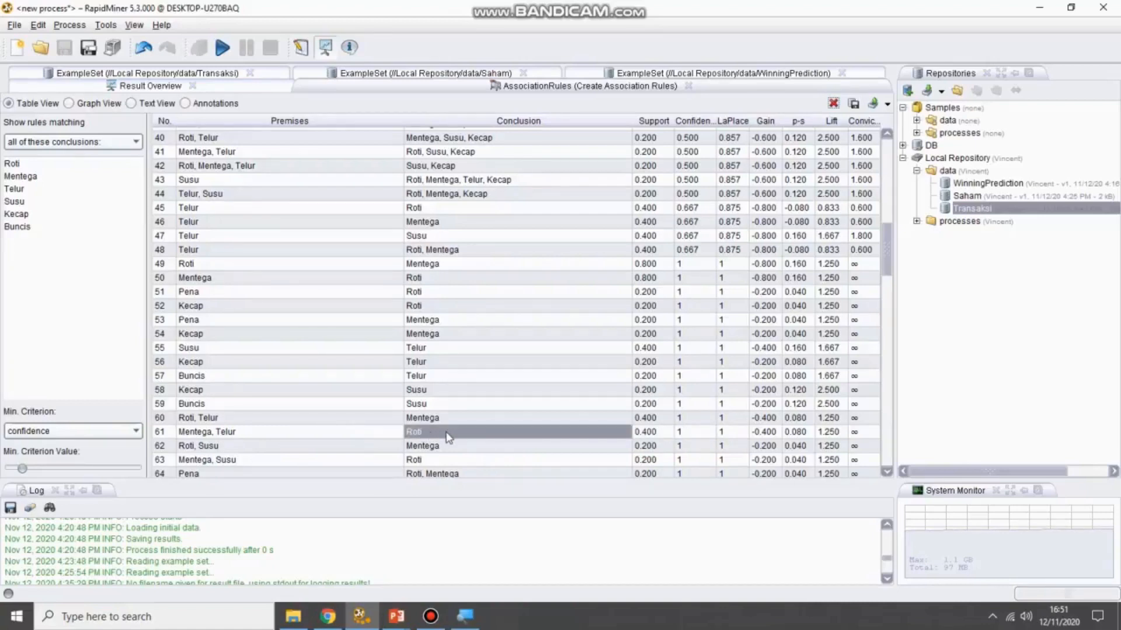
{"action": "left_click", "coordinate": [653, 437]}
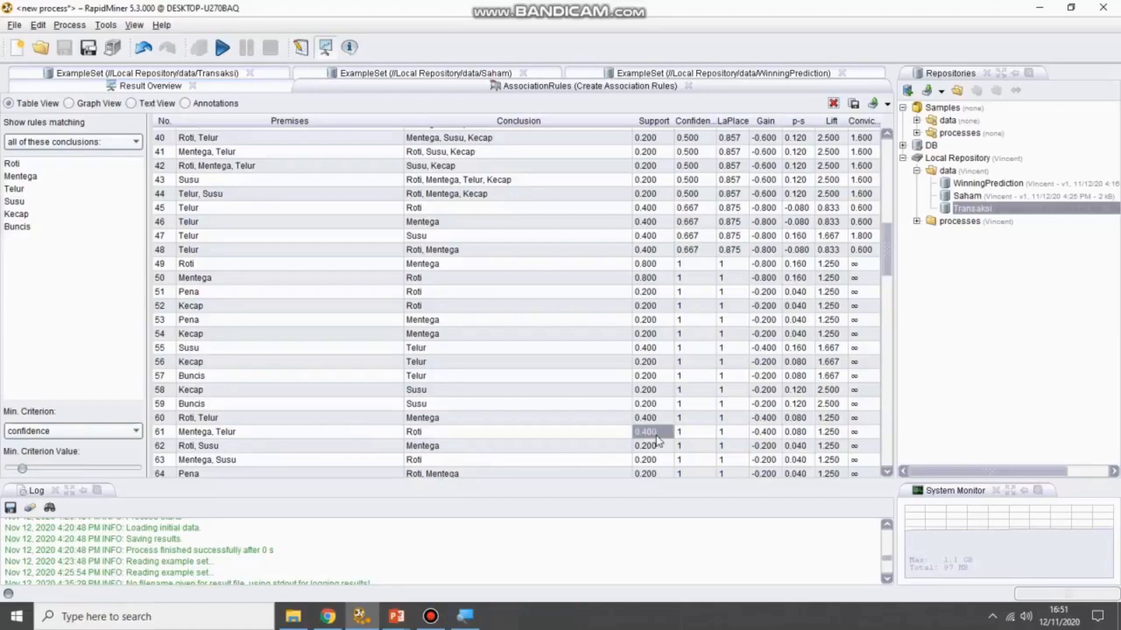
{"action": "left_click", "coordinate": [208, 437]}
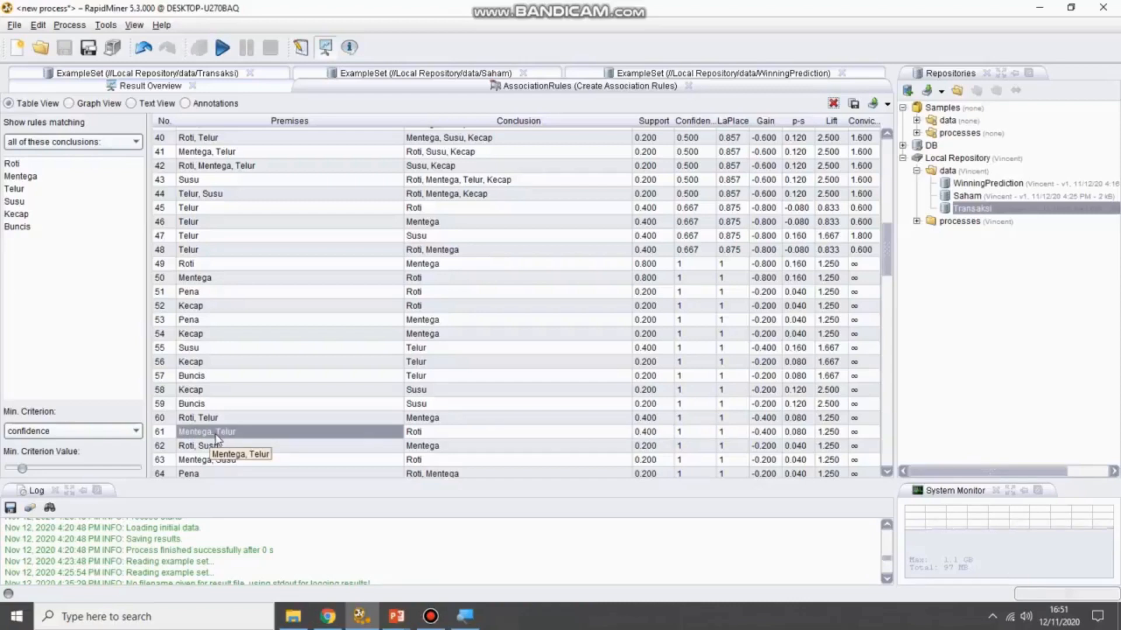
{"action": "left_click", "coordinate": [690, 438]}
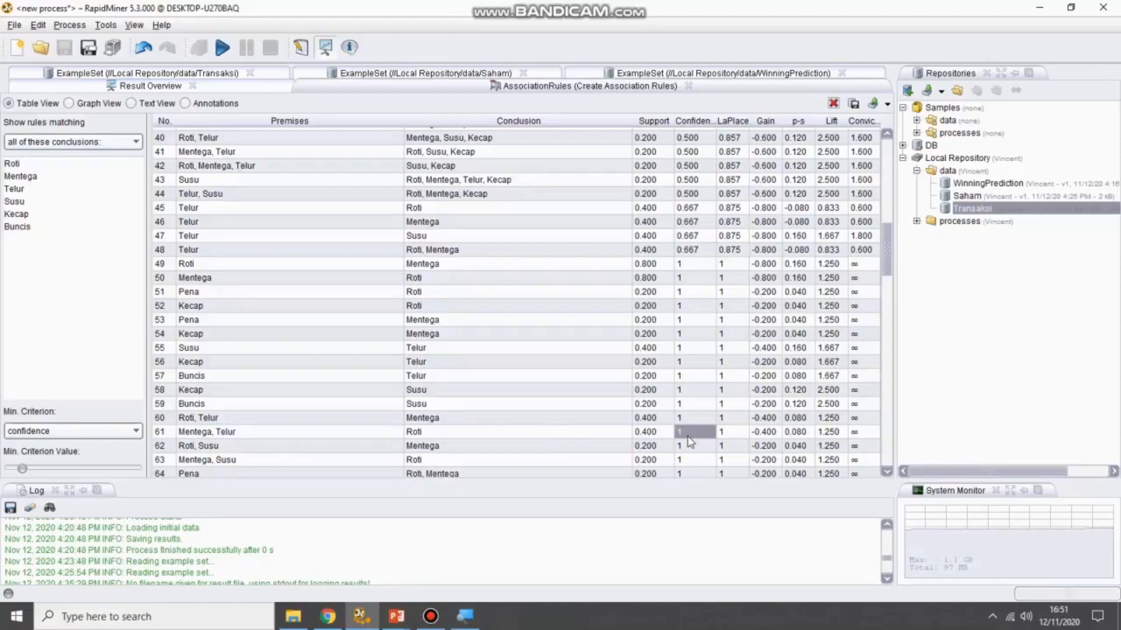
{"action": "left_click", "coordinate": [421, 436]}
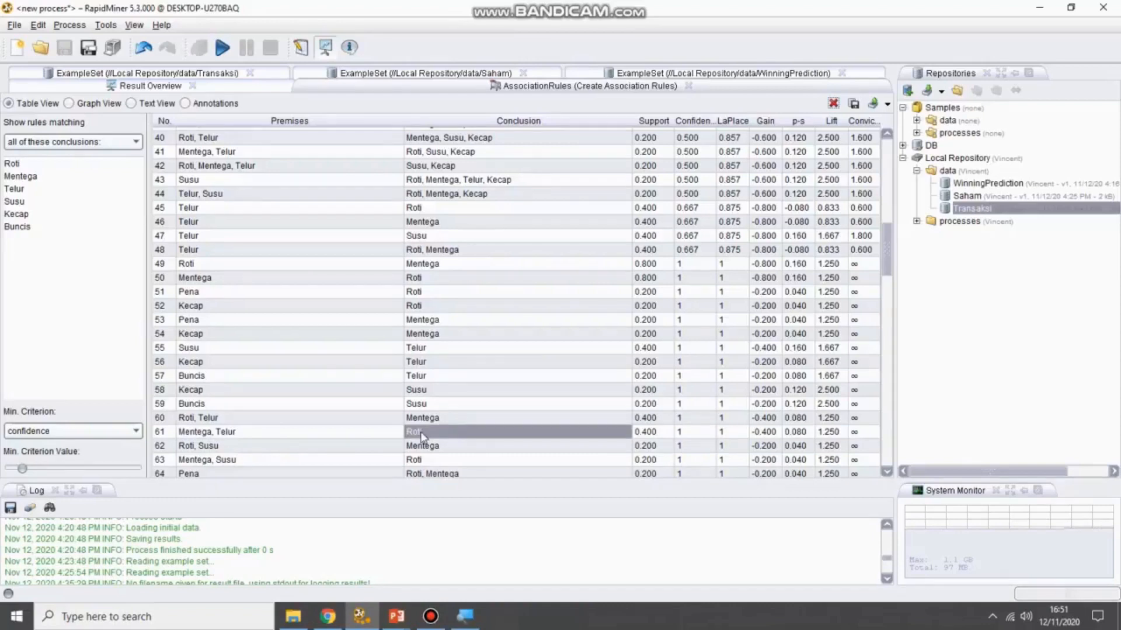
{"action": "left_click", "coordinate": [695, 438]}
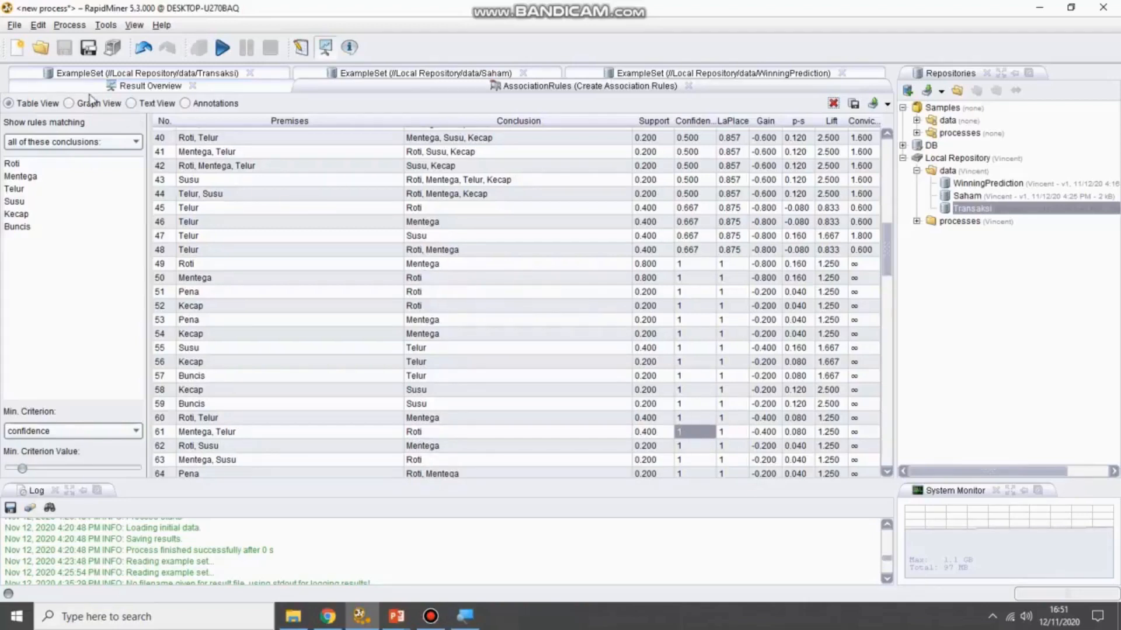
Review the association rules in graph view, at the end of the table view, and as a text list with confidences
{"action": "left_click", "coordinate": [69, 104]}
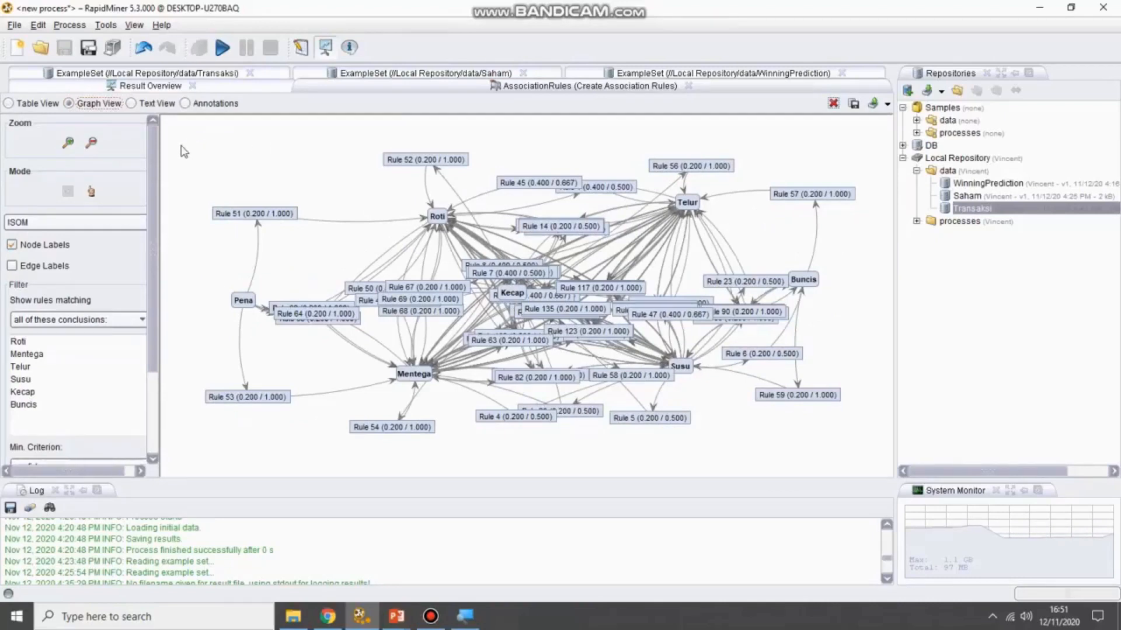
{"action": "left_click", "coordinate": [39, 105]}
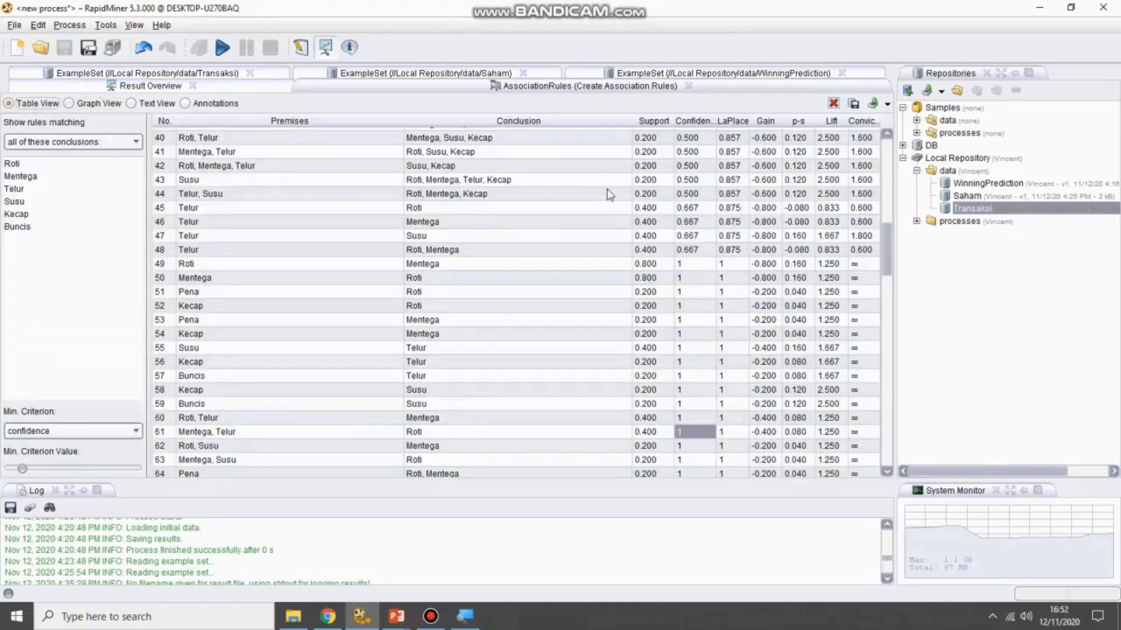
{"action": "left_click_drag", "start_coordinate": [892, 262], "coordinate": [884, 458]}
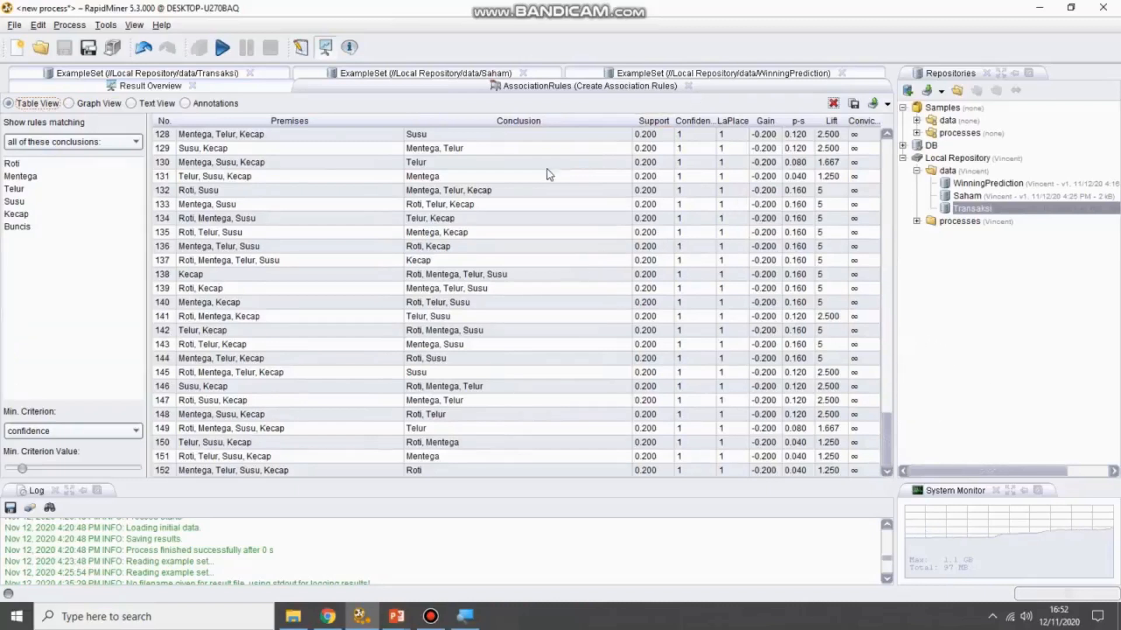
{"action": "left_click", "coordinate": [77, 106]}
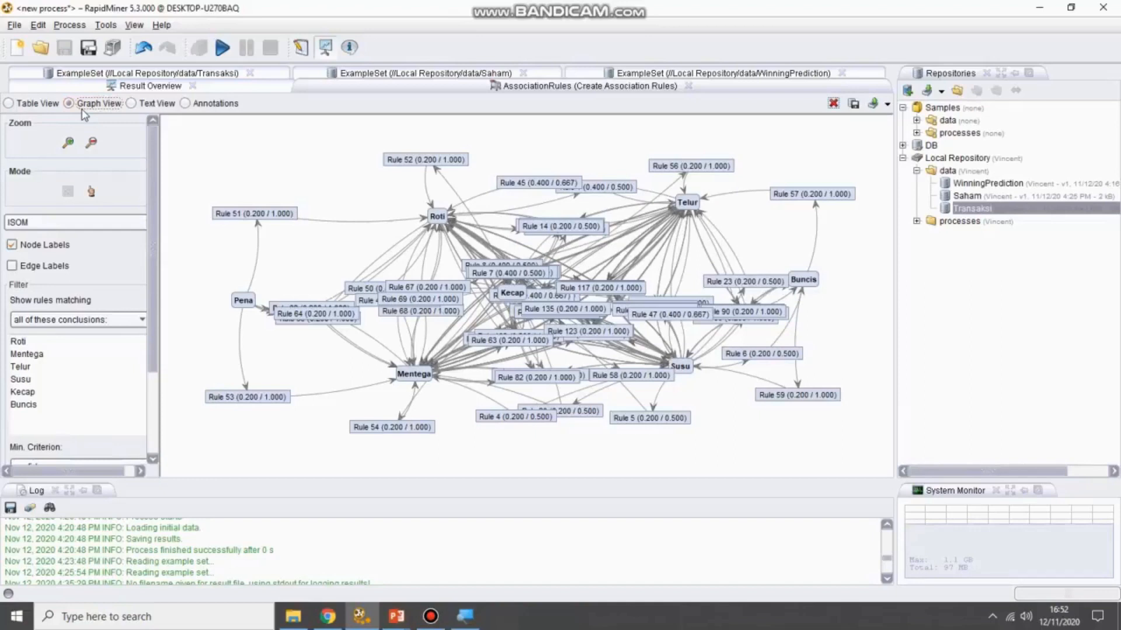
{"action": "left_click", "coordinate": [133, 104]}
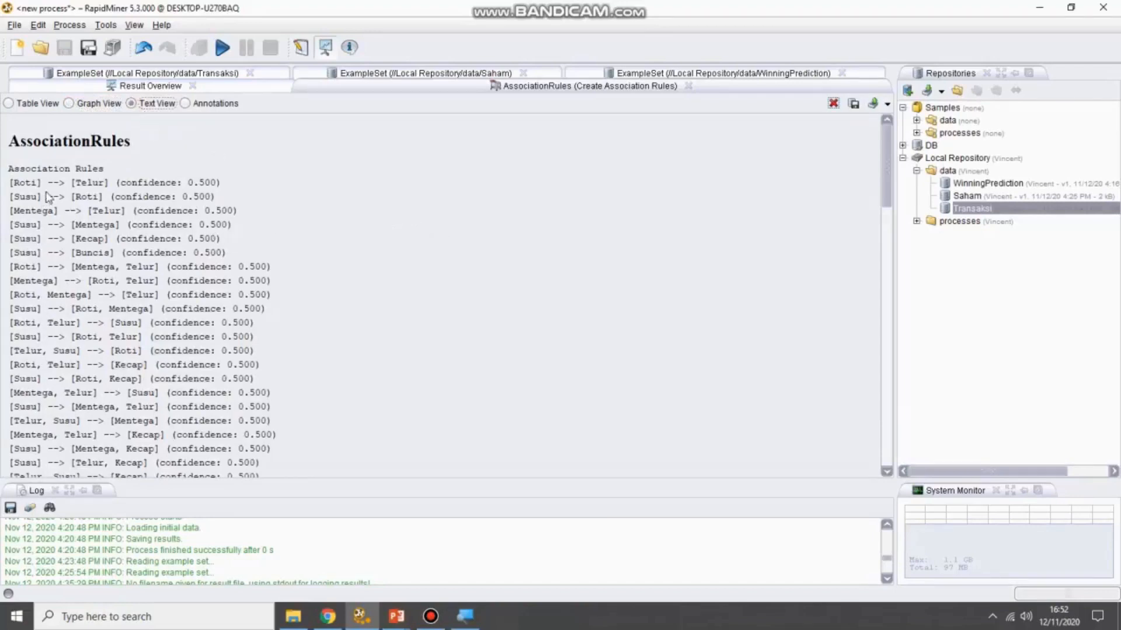
{"action": "scroll", "coordinate": [84, 248], "scroll_direction": "down", "scroll_amount": 5}
{"action": "scroll", "coordinate": [204, 273], "scroll_direction": "down", "scroll_amount": 8}
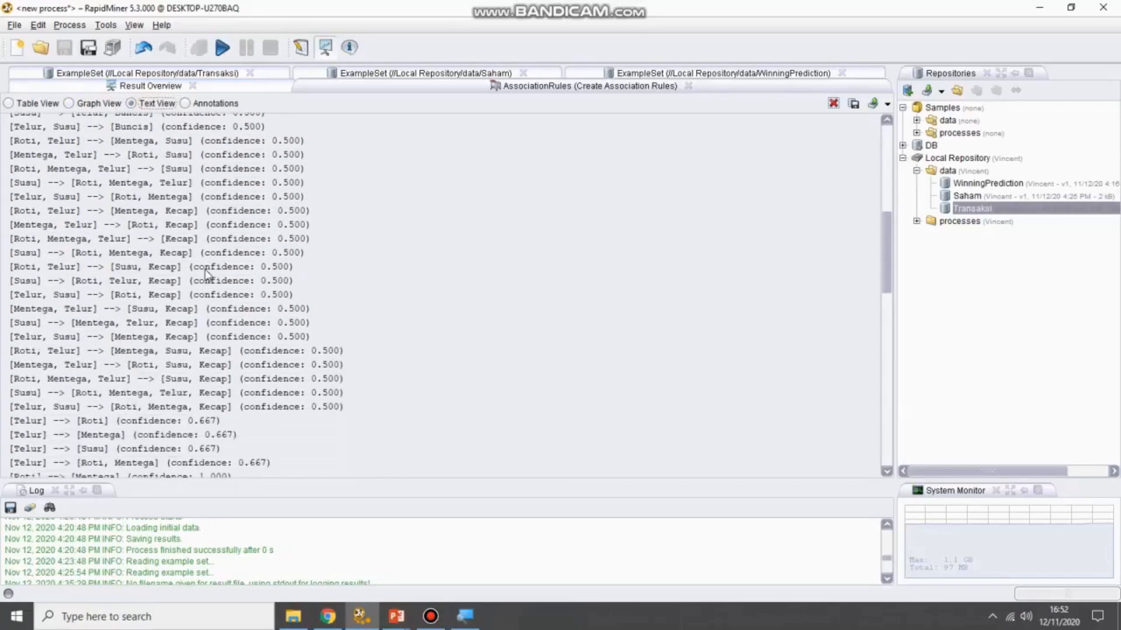
{"action": "scroll", "coordinate": [207, 275], "scroll_direction": "up", "scroll_amount": 8}
{"action": "scroll", "coordinate": [204, 273], "scroll_direction": "up", "scroll_amount": 5}
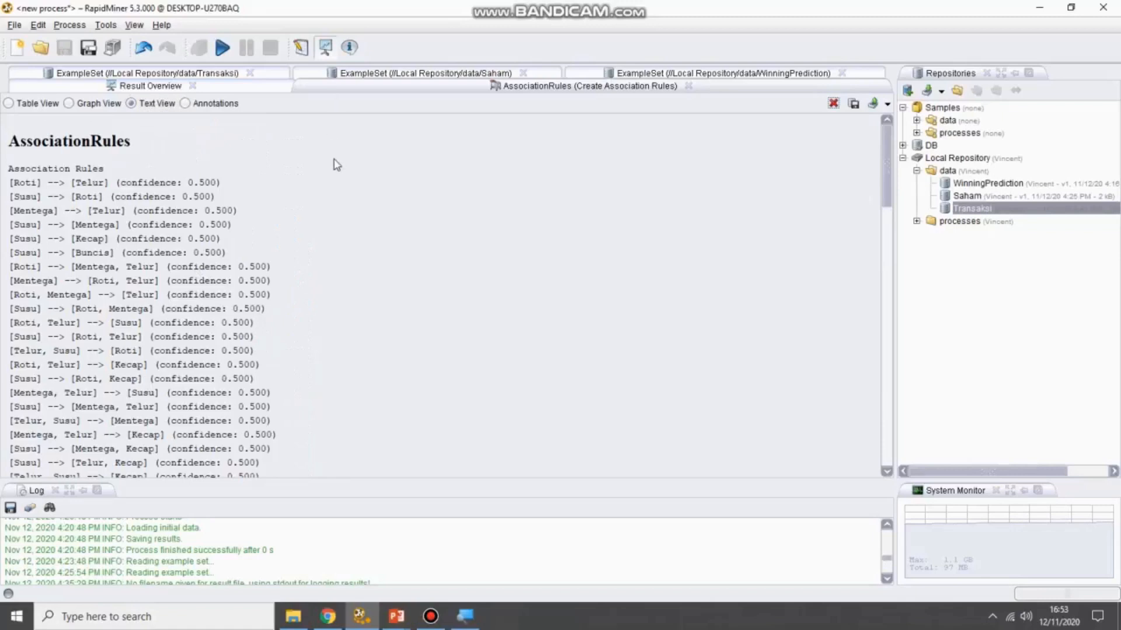
Return from the results to the process design perspective
{"action": "left_click", "coordinate": [134, 25]}
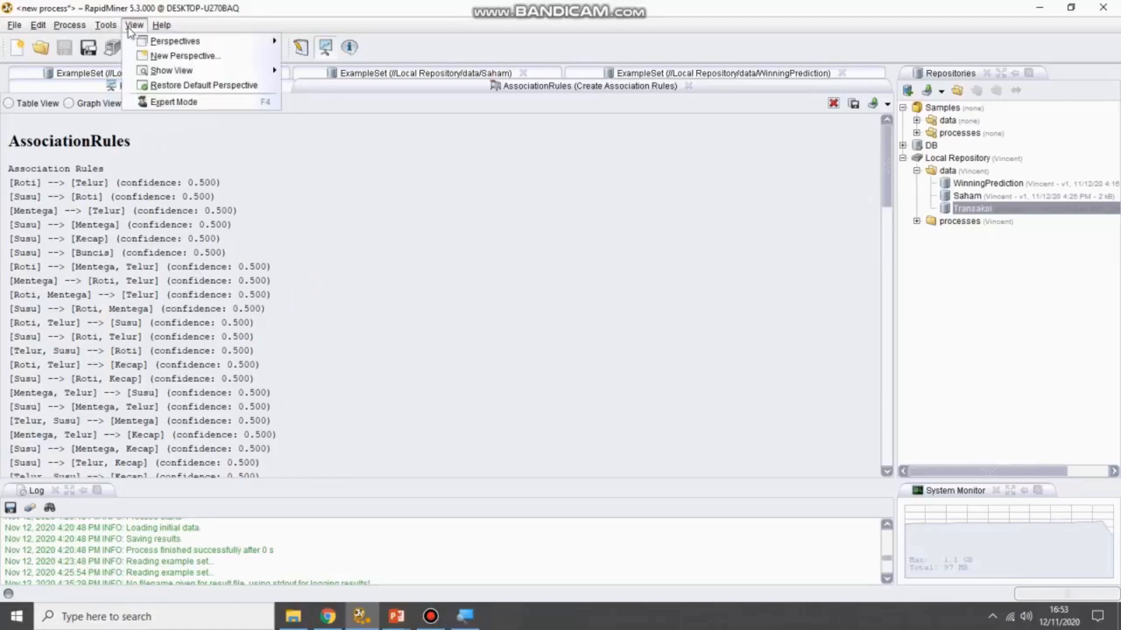
{"action": "mouse_move", "coordinate": [162, 25]}
{"action": "mouse_move", "coordinate": [245, 41]}
{"action": "left_click", "coordinate": [315, 41]}
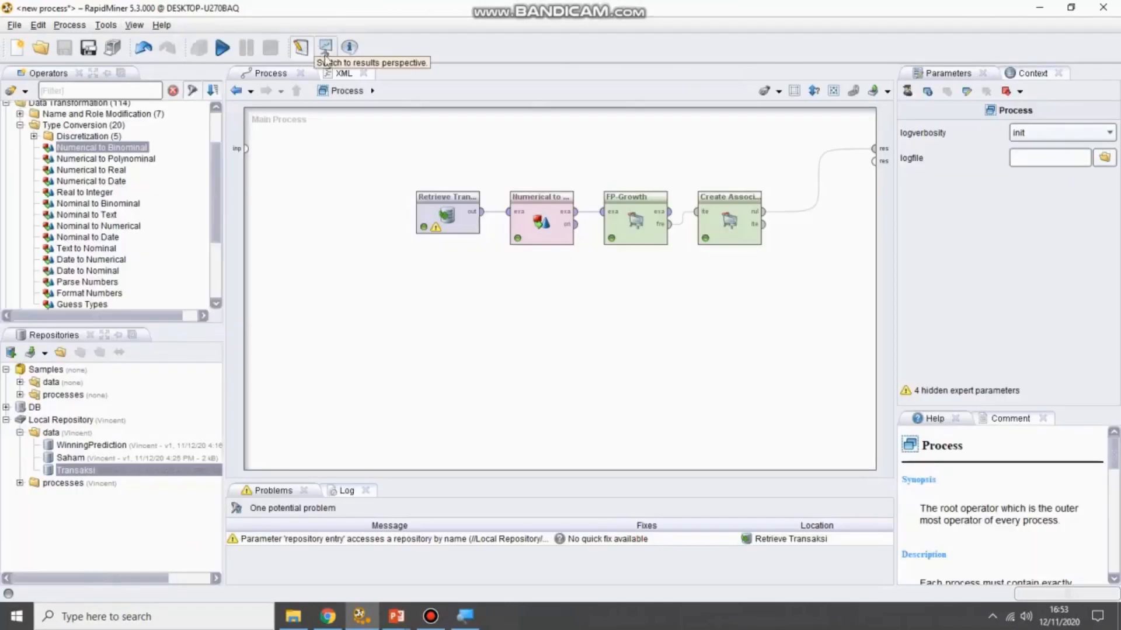
{"action": "left_click", "coordinate": [465, 615]}
{"action": "left_click", "coordinate": [268, 613]}
{"action": "left_click", "coordinate": [311, 592]}
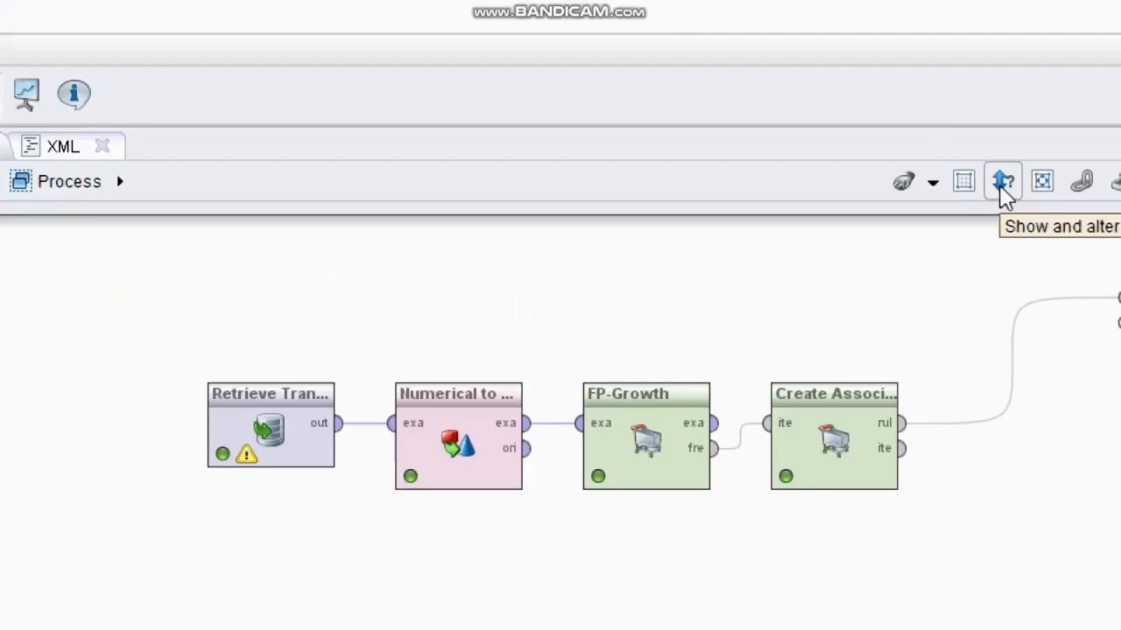
Set the min confidence of the Create Association Rules operator to 0.95
{"action": "left_click", "coordinate": [815, 420]}
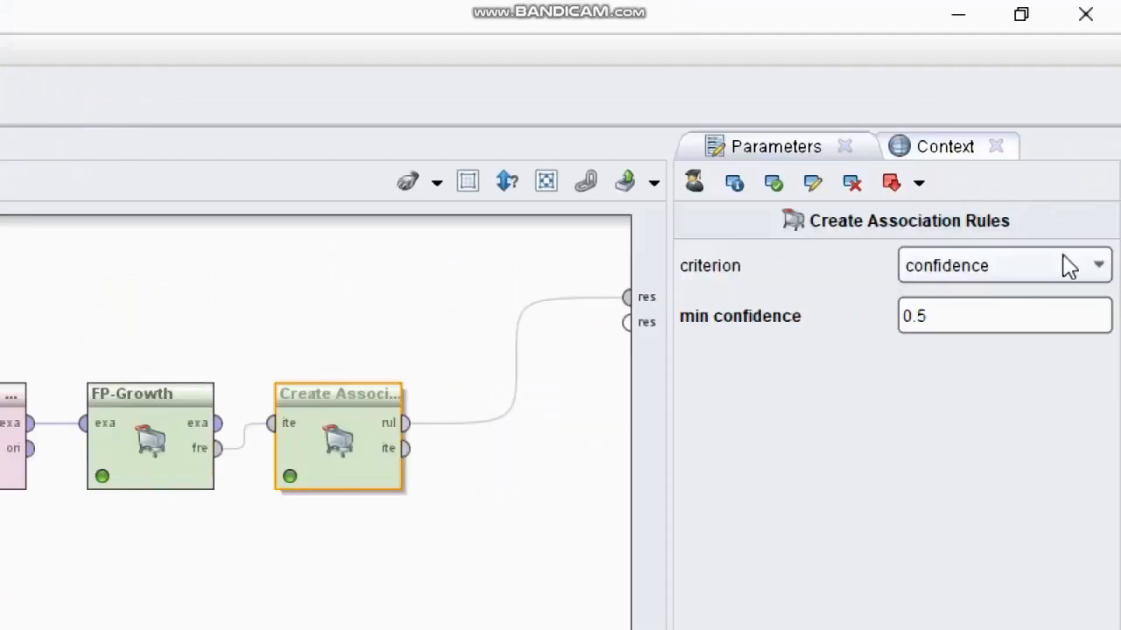
{"action": "left_click", "coordinate": [954, 320]}
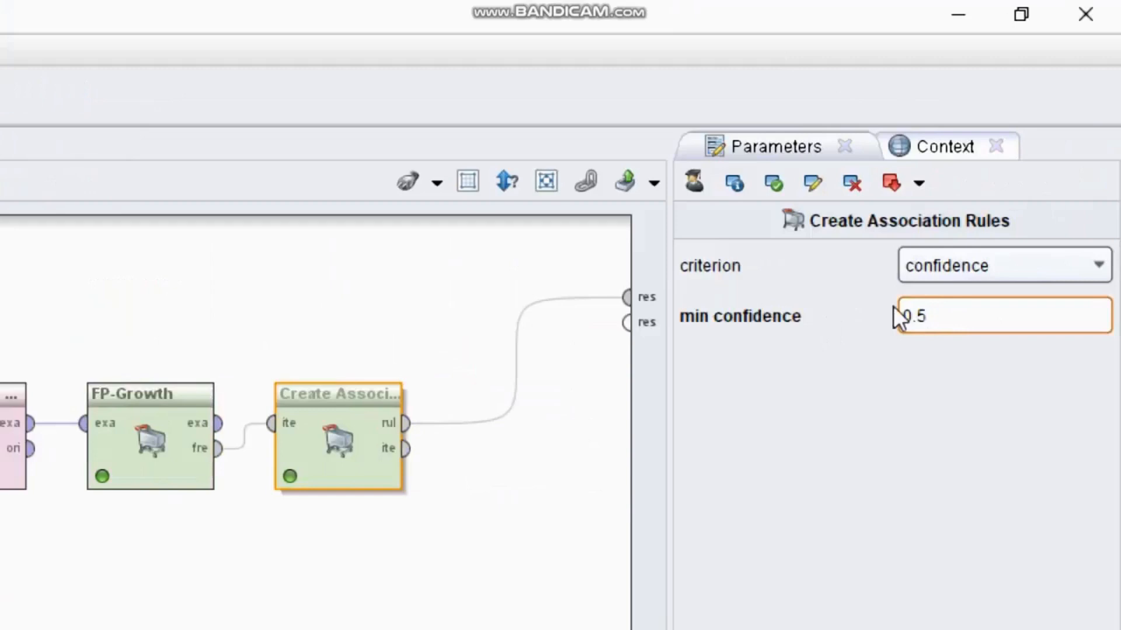
{"action": "type", "text": "0.95"}
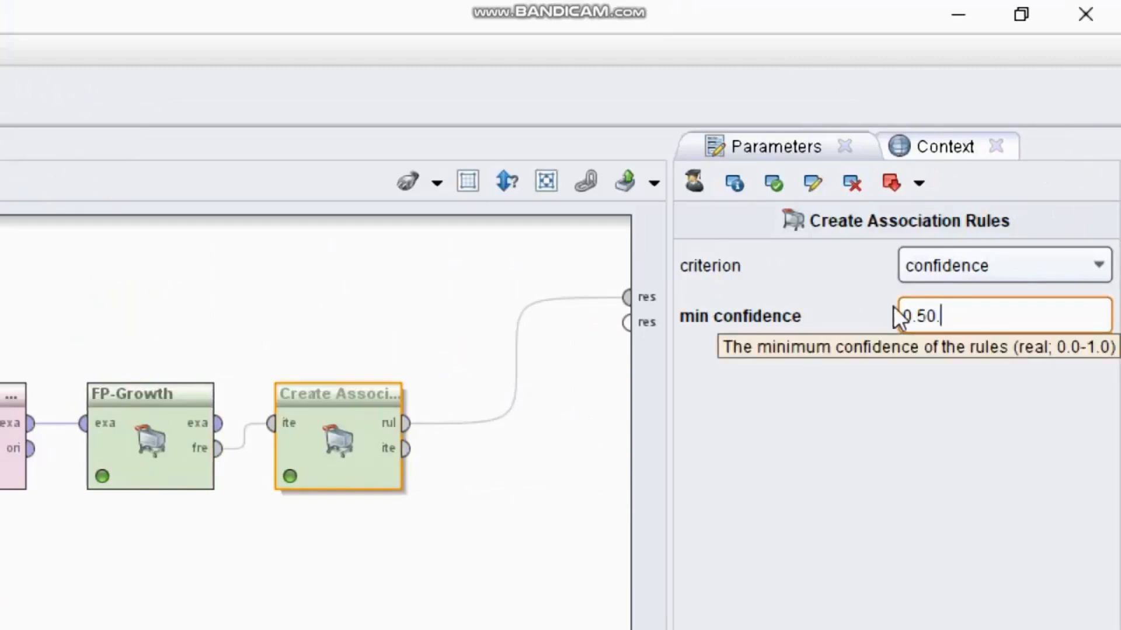
{"action": "key", "text": "Left"}
{"action": "key", "text": "Left"}
{"action": "key", "text": "BackSpace"}
{"action": "key", "text": "BackSpace"}
{"action": "key", "text": "BackSpace"}
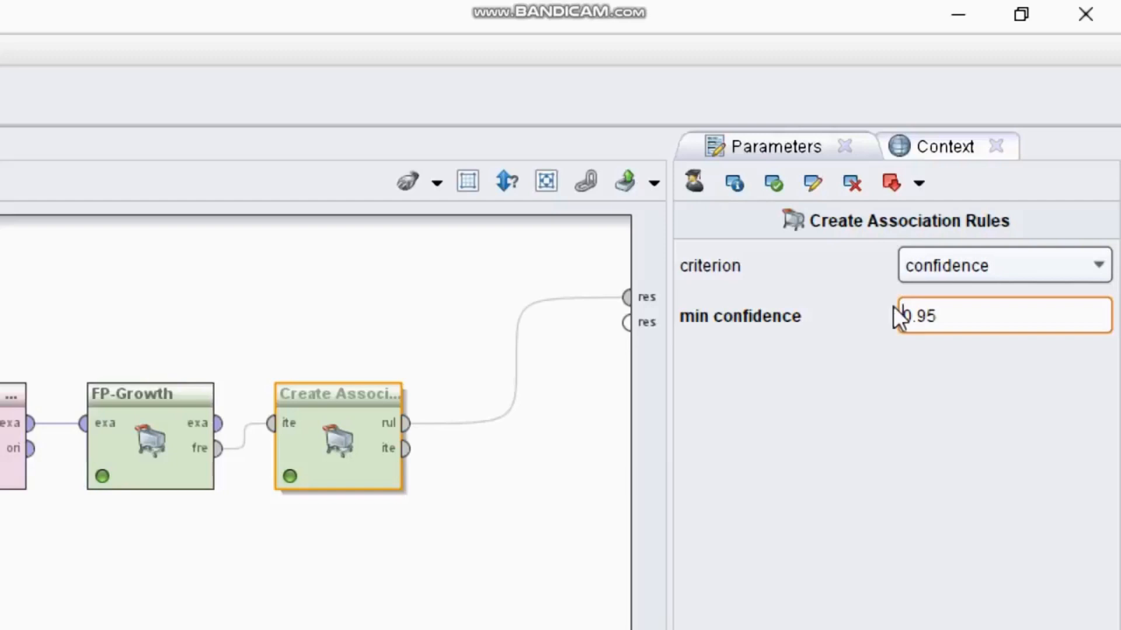
Rerun the association rules process and display the new rules in graph view
{"action": "left_click", "coordinate": [121, 482]}
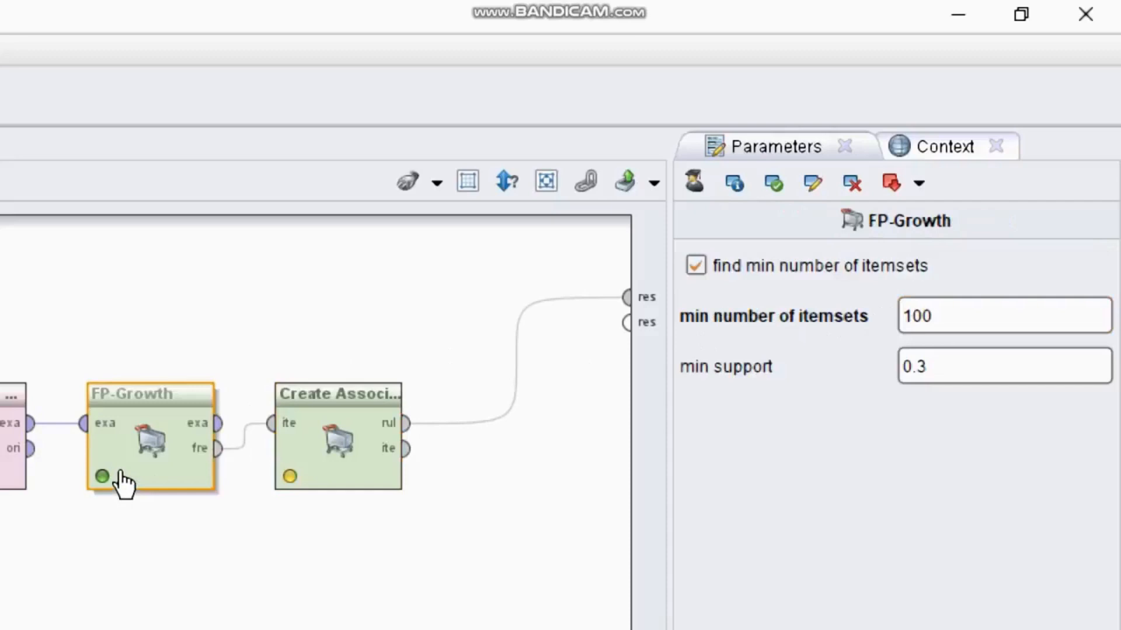
{"action": "left_click", "coordinate": [296, 454]}
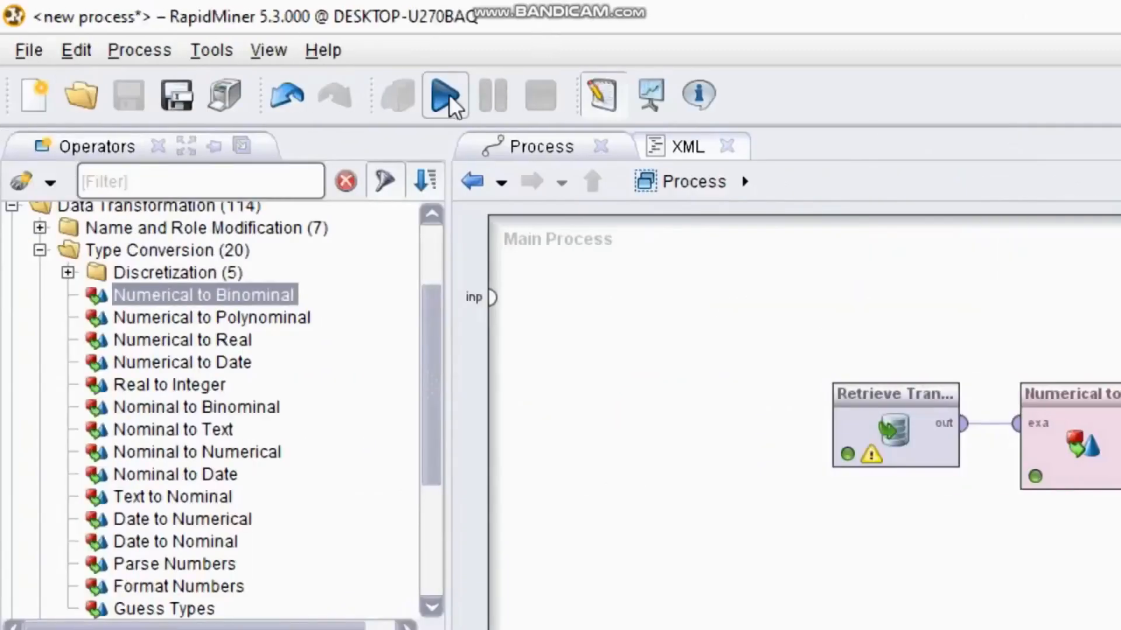
{"action": "left_click", "coordinate": [448, 96]}
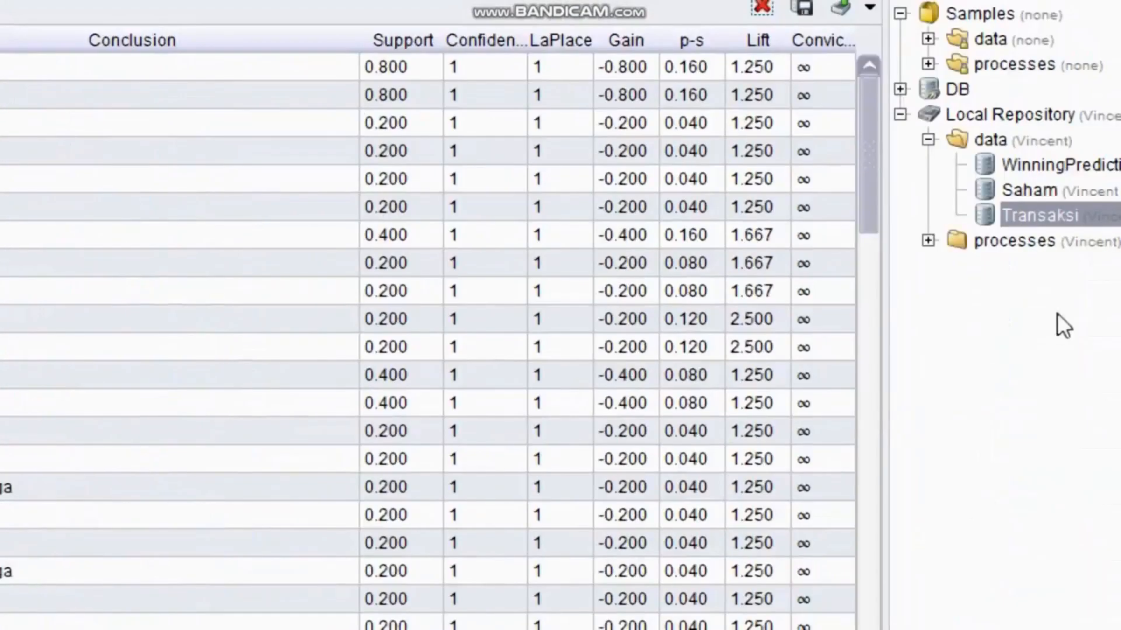
{"action": "scroll", "coordinate": [852, 618], "scroll_direction": "down", "scroll_amount": 10}
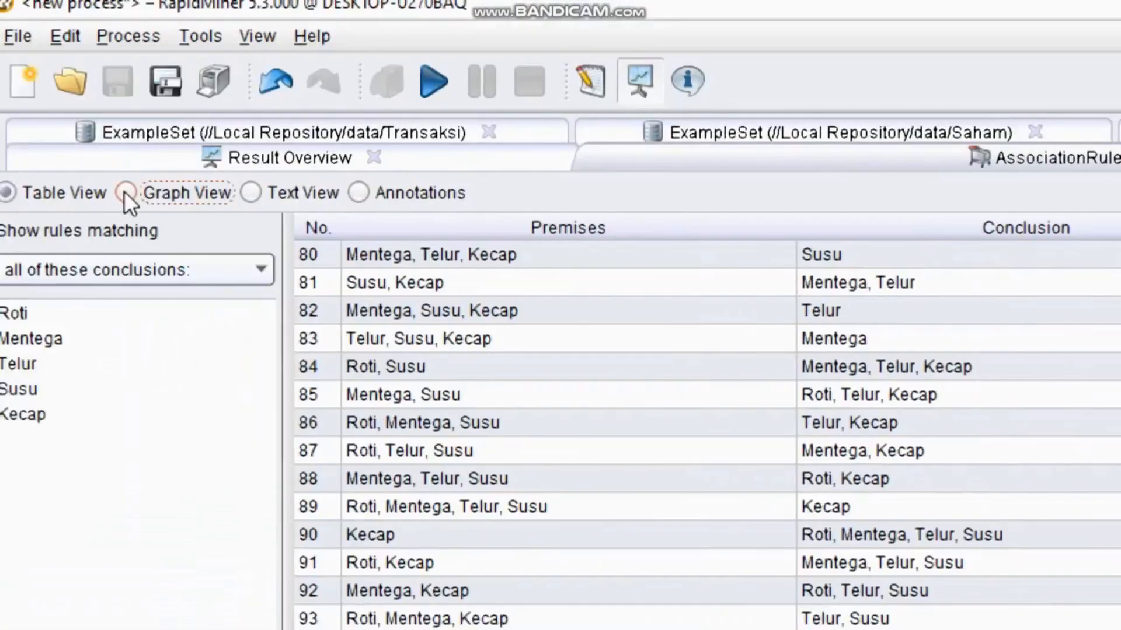
{"action": "left_click", "coordinate": [46, 206]}
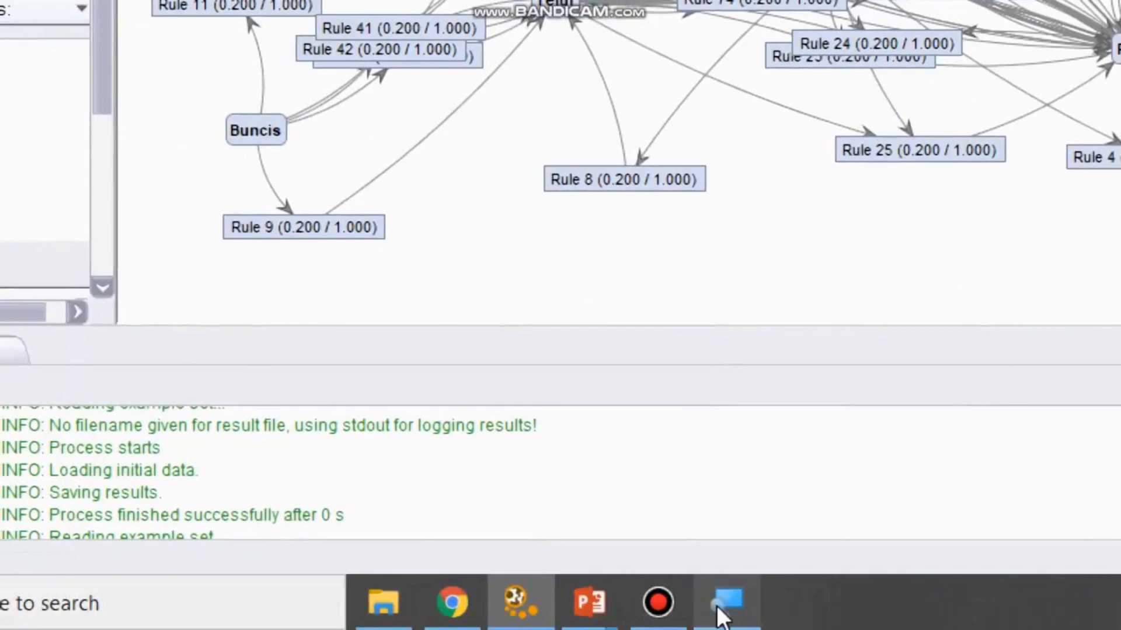
Zoom the screen Magnifier back out so the whole association rules graph fits on screen
{"action": "left_click", "coordinate": [727, 601]}
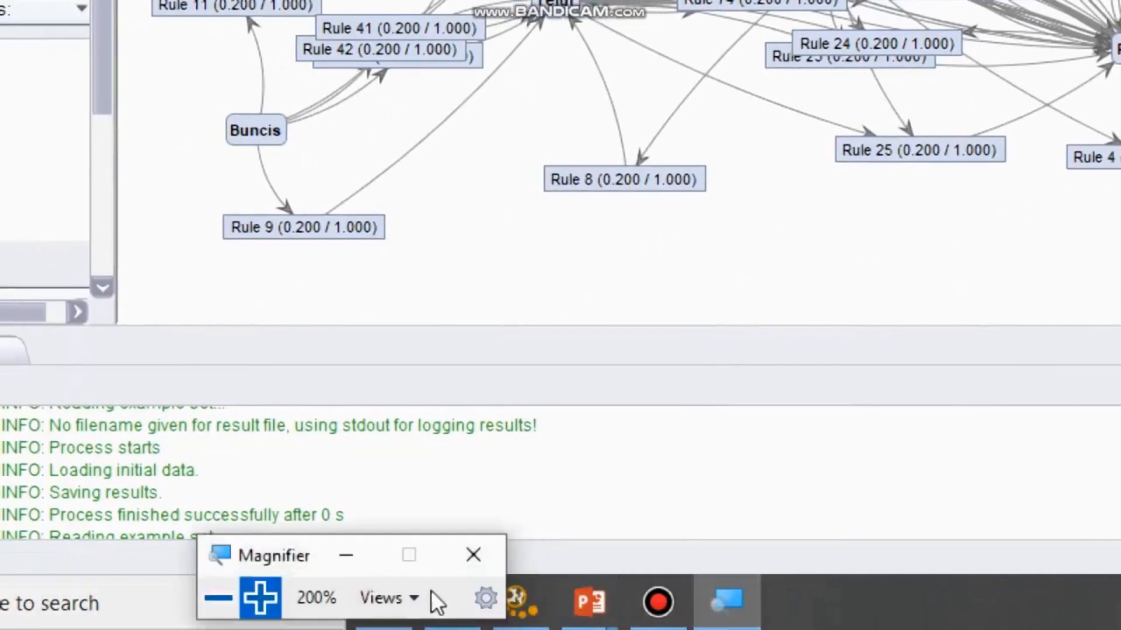
{"action": "left_click", "coordinate": [220, 595]}
{"action": "left_click", "coordinate": [272, 596]}
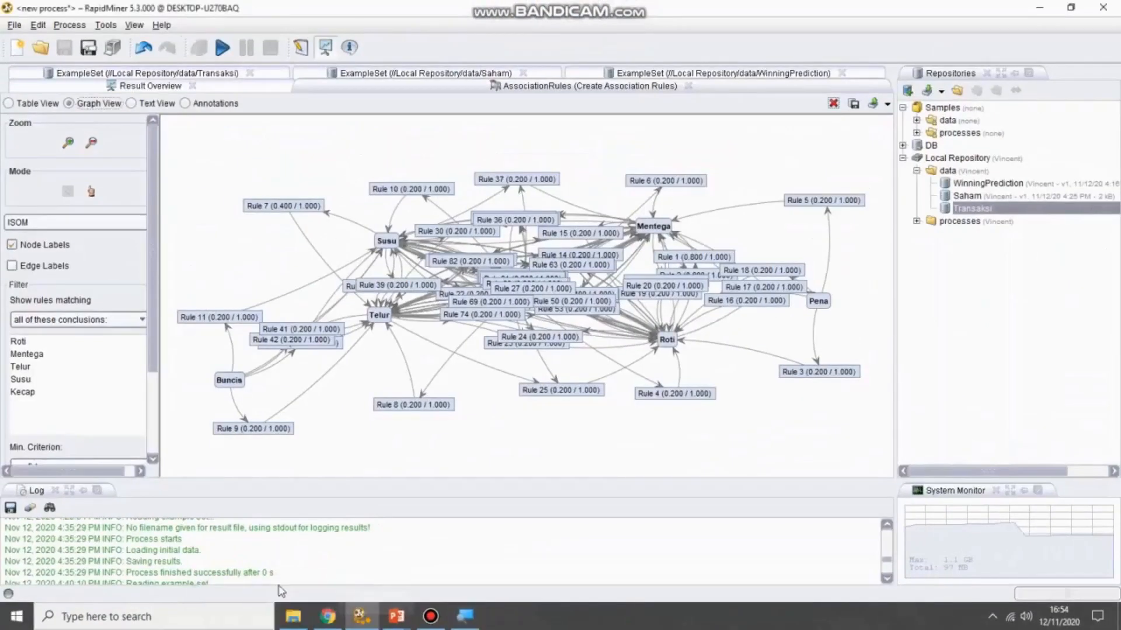
{"action": "mouse_move", "coordinate": [422, 408]}
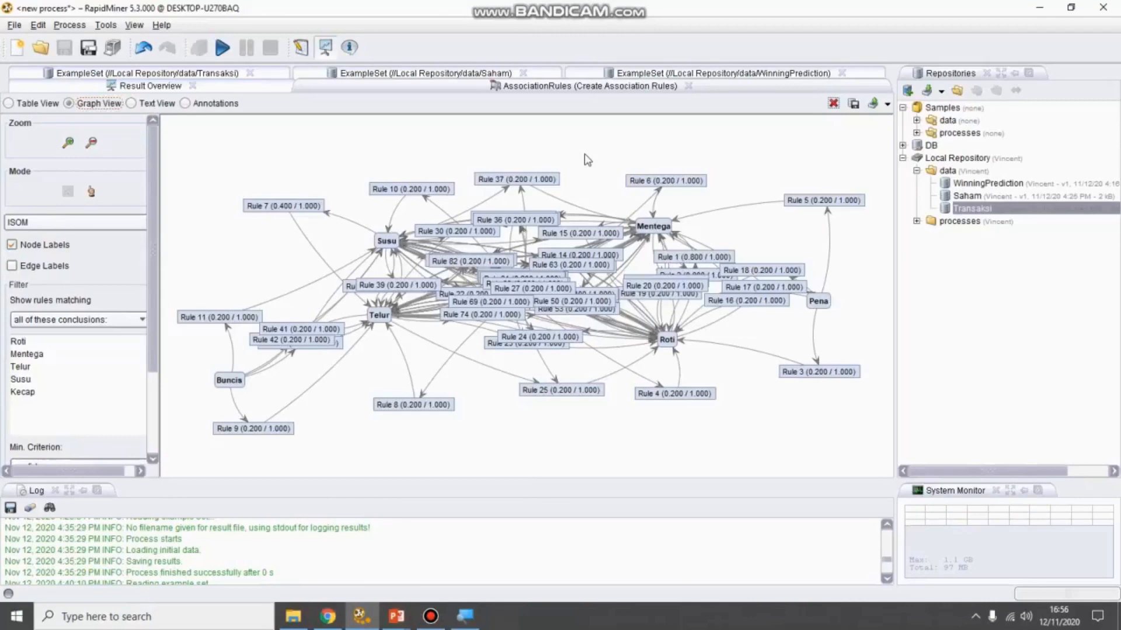
Switch to the PowerPoint slide show and advance through the Transaksi Sederhana case study slides to the closing "Questions???" slide
{"action": "mouse_move", "coordinate": [396, 617]}
{"action": "left_click", "coordinate": [462, 564]}
{"action": "key", "text": "Right"}
{"action": "key", "text": "Right"}
{"action": "key", "text": "Right"}
{"action": "key", "text": "Right"}
{"action": "key", "text": "Right"}
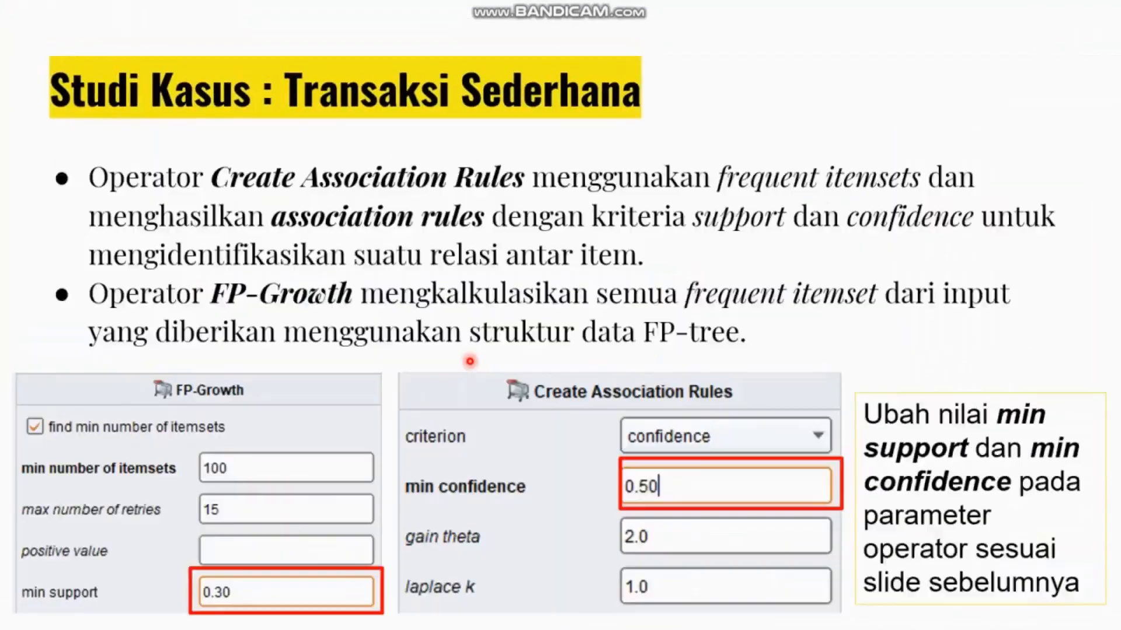
{"action": "key", "text": "Right"}
{"action": "key", "text": "Right"}
{"action": "key", "text": "Right"}
{"action": "key", "text": "Right"}
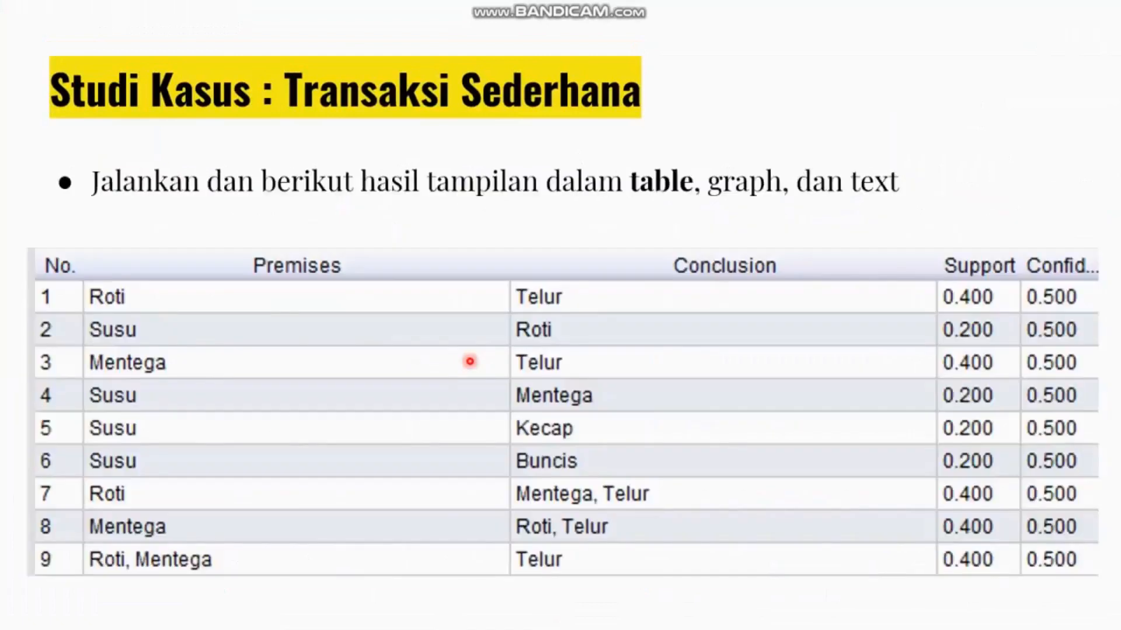
{"action": "key", "text": "Right"}
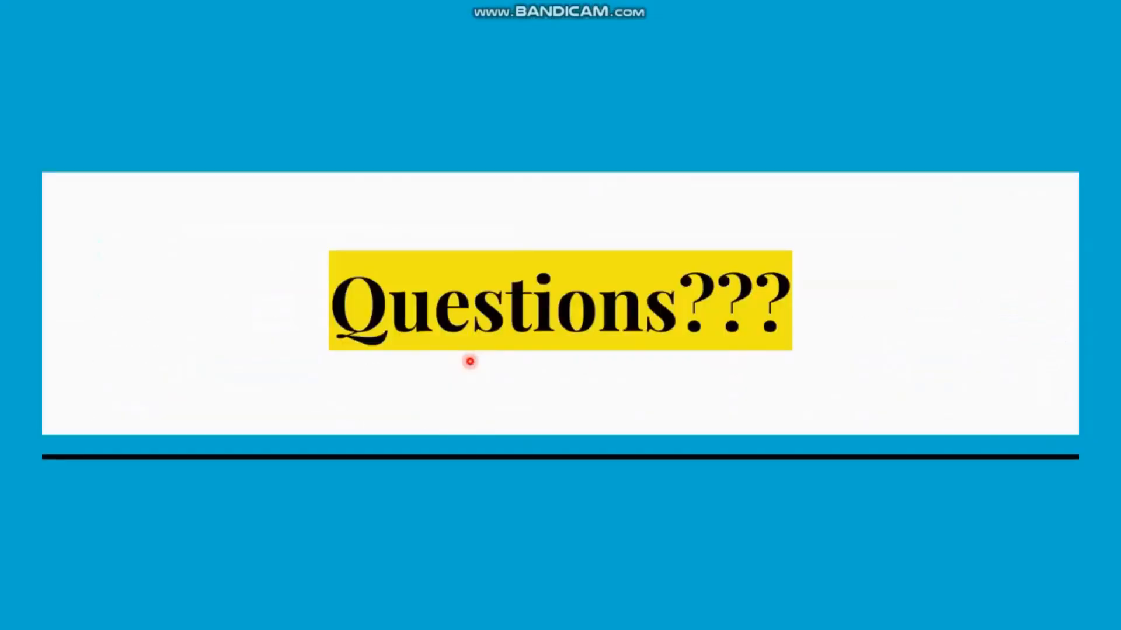